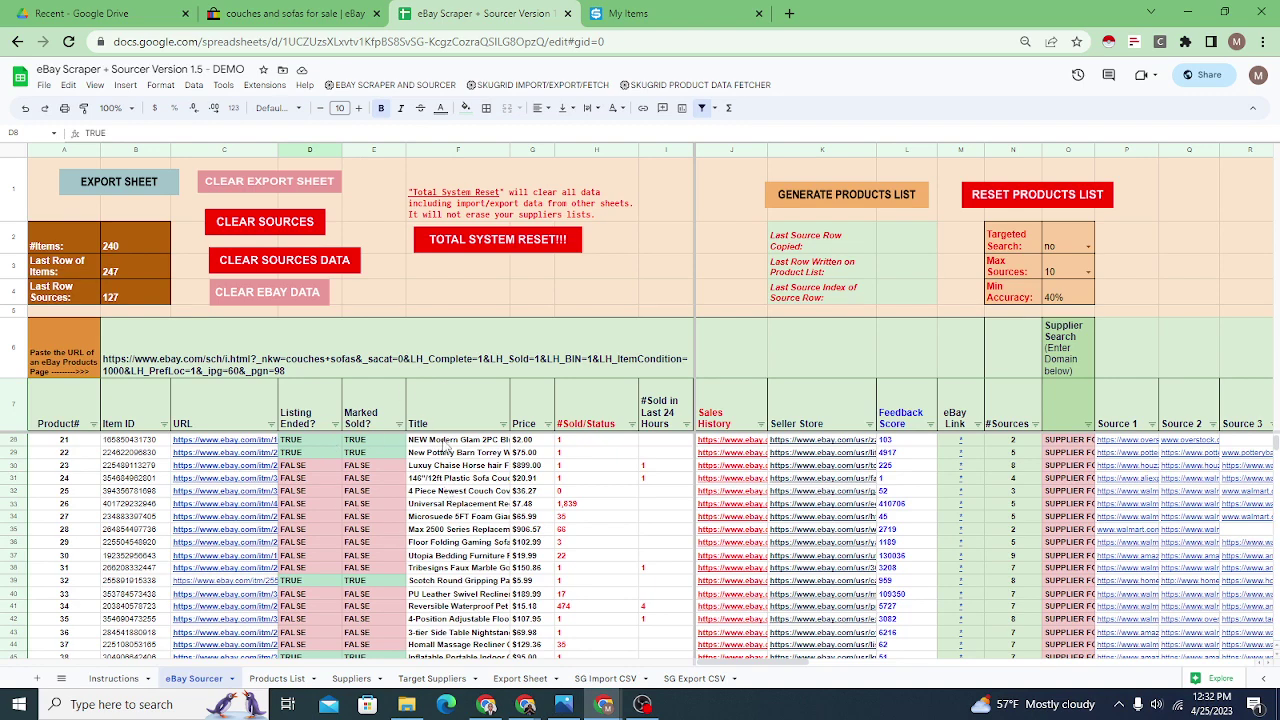
- Check the filtered eBay sold listings for couches and sofas, and return to the eBay Scraper + Sourcer spreadsheet
left_click(295, 13)
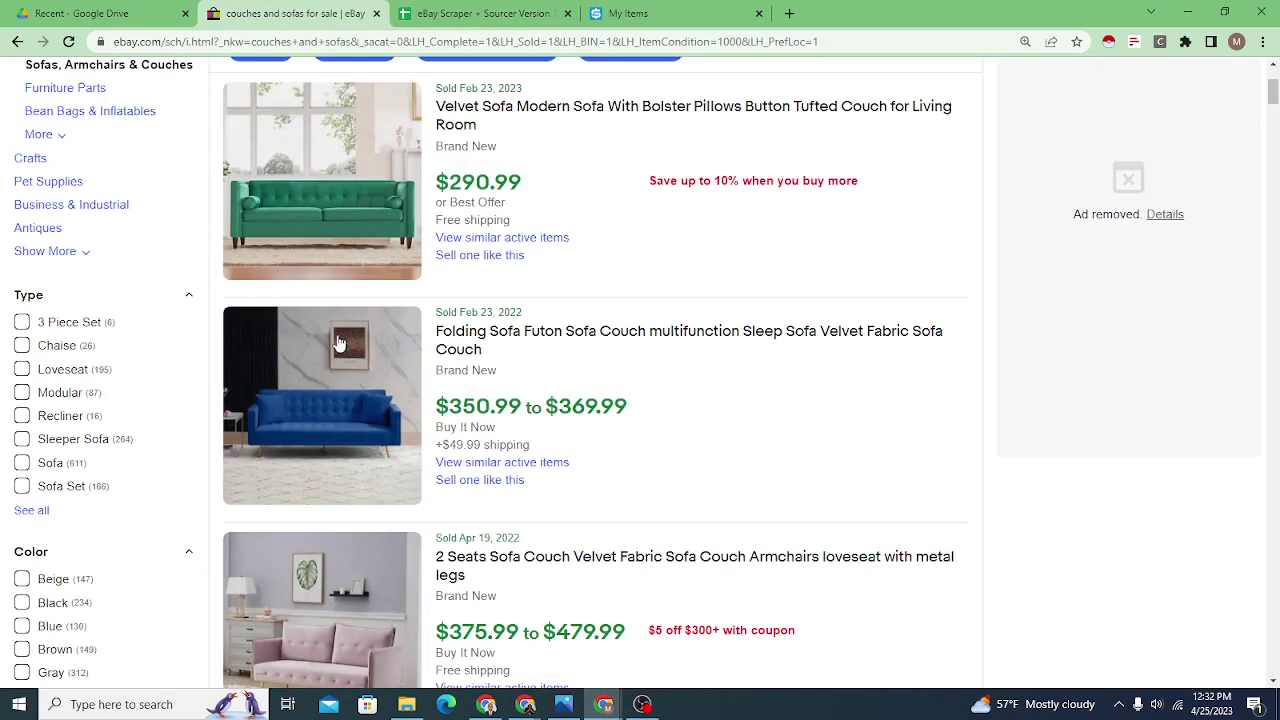
scroll(370, 335, "up", 3)
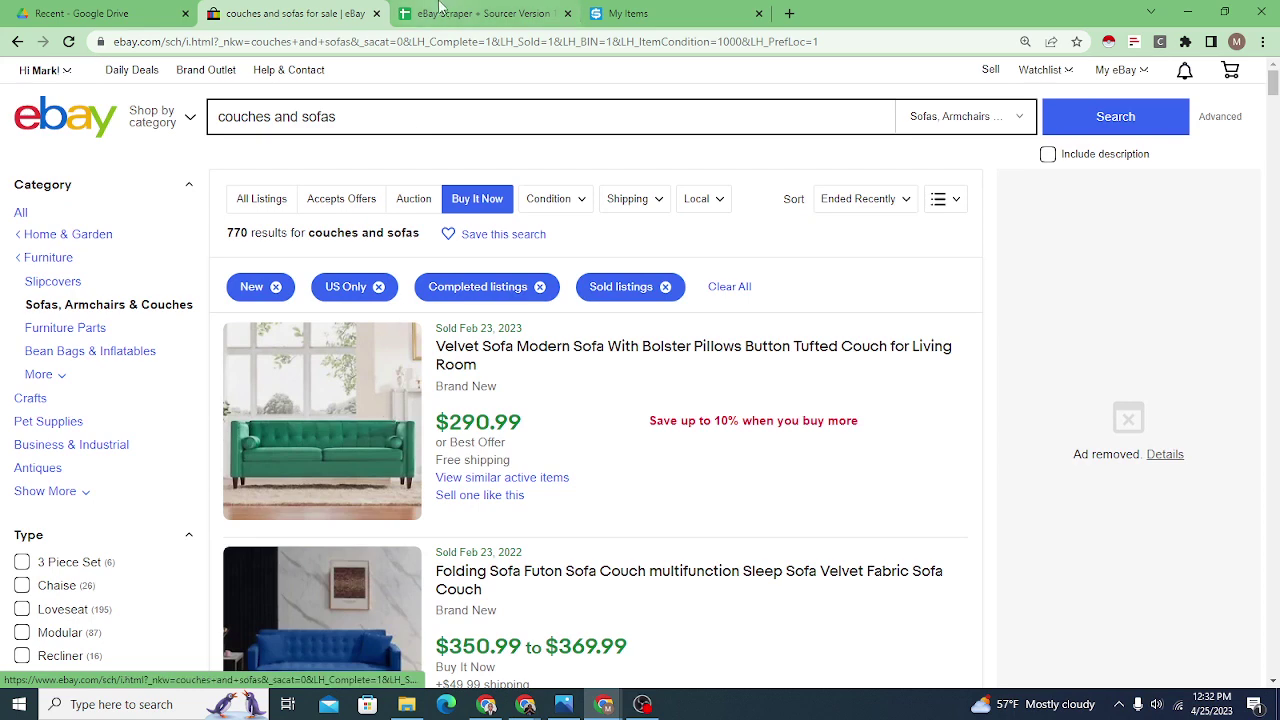
left_click(437, 10)
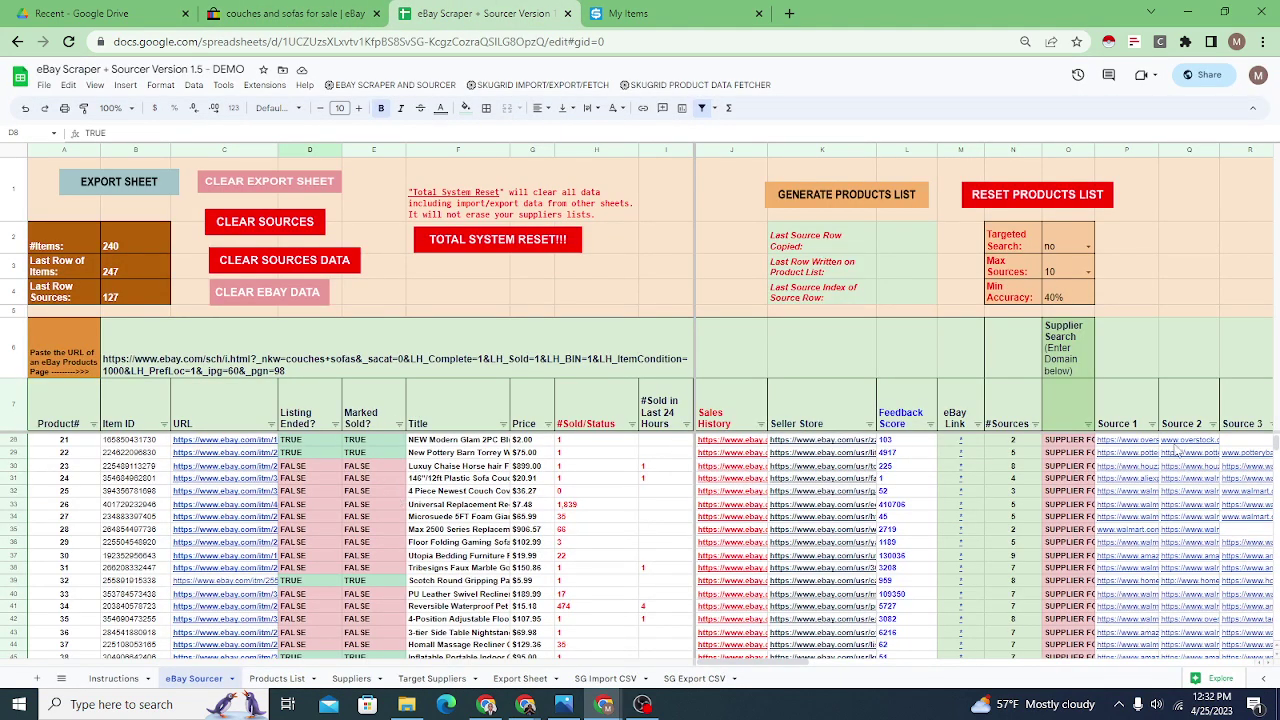
- Review the Source 1 to Source 10 columns and the SkuGrid import figures on the eBay Sourcer sheet
left_click_drag(737, 663, 825, 666)
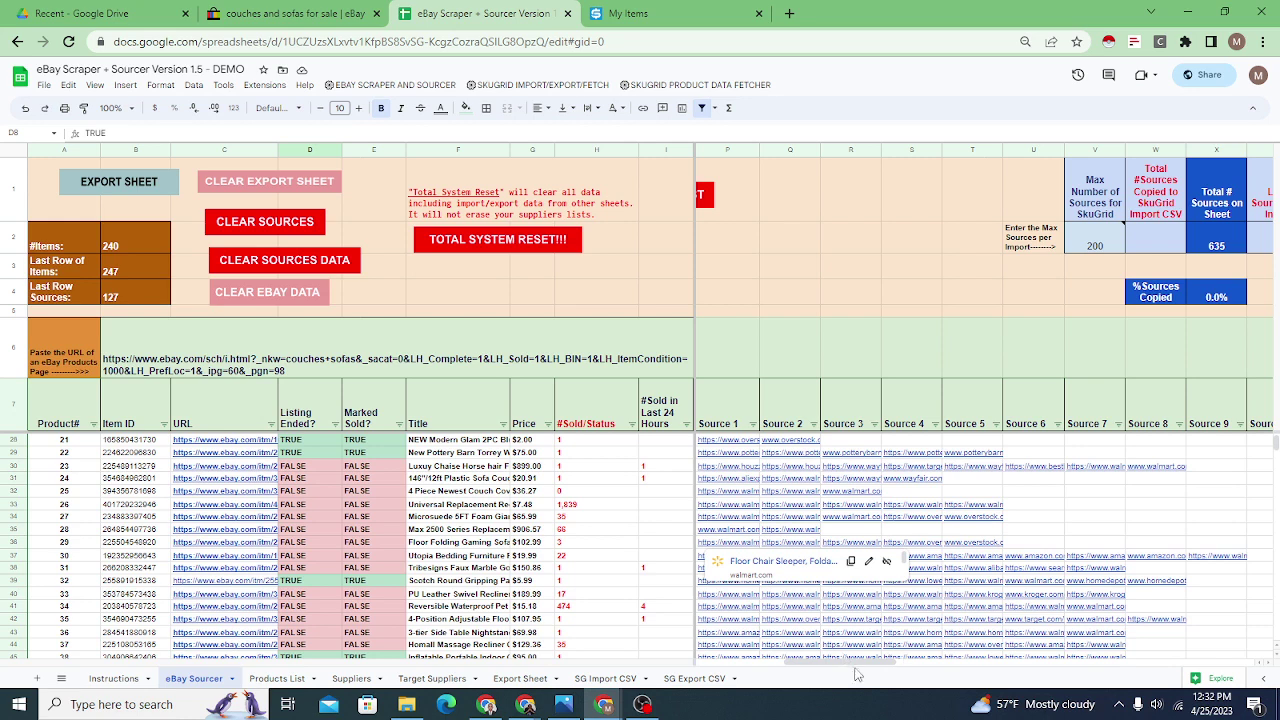
left_click_drag(840, 667, 787, 670)
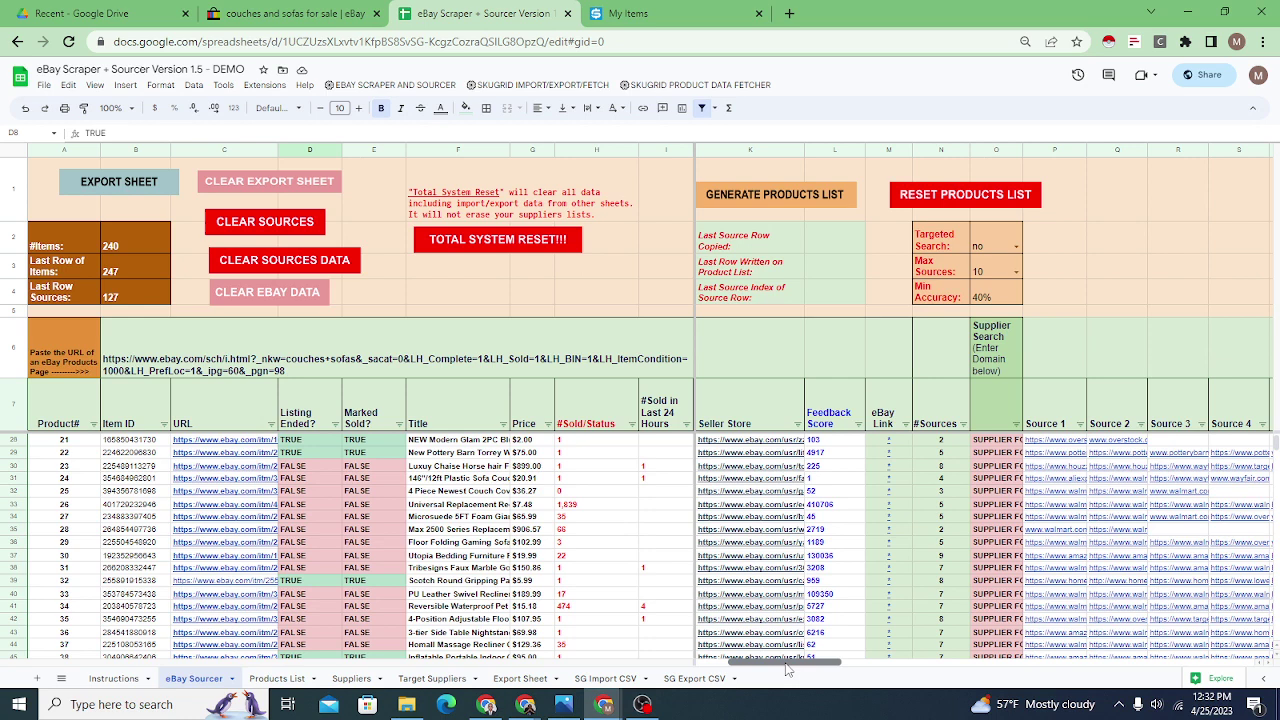
left_click_drag(787, 670, 817, 668)
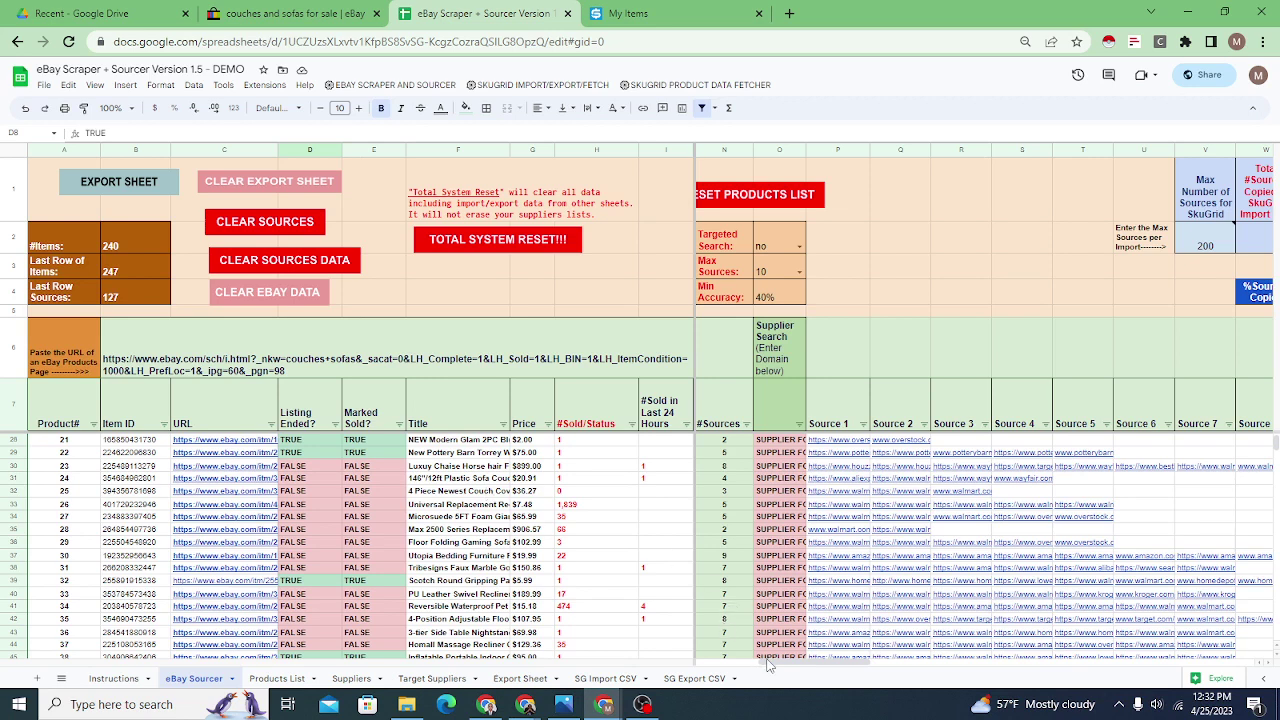
left_click_drag(762, 665, 715, 667)
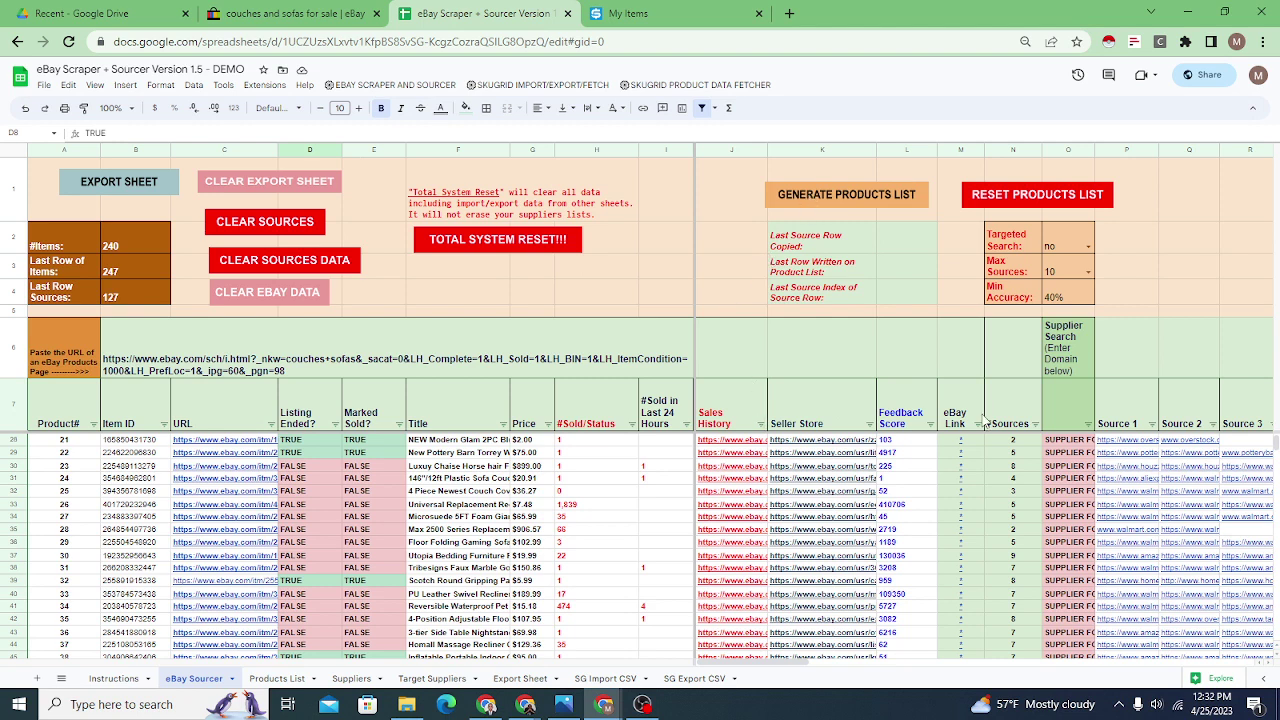
left_click_drag(738, 668, 870, 672)
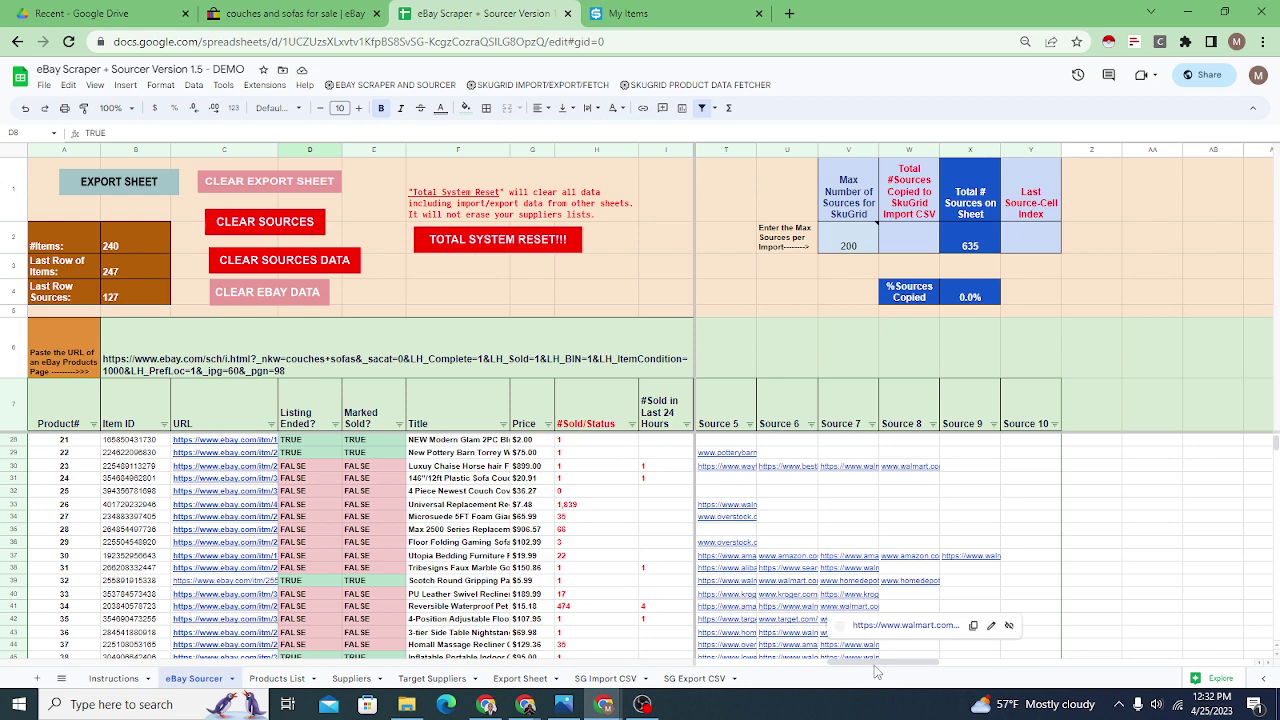
left_click_drag(878, 668, 719, 662)
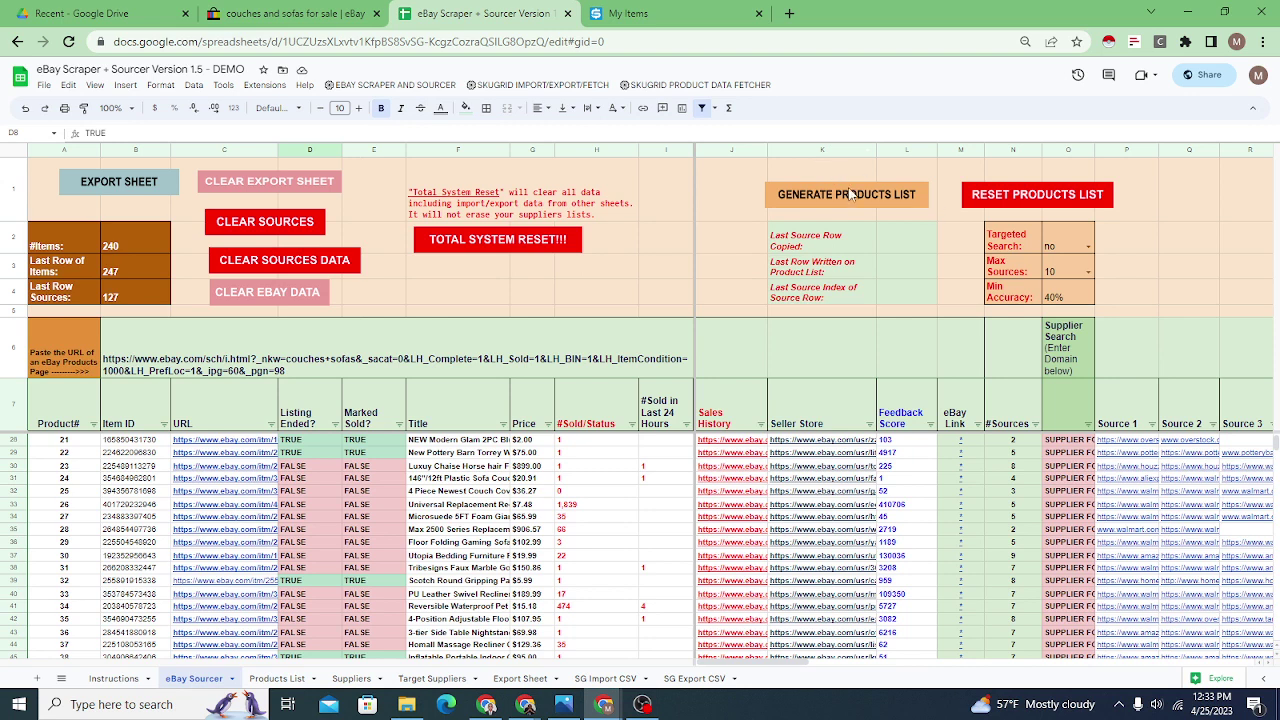
- Generate the products list from the eBay Sourcer data and check its progress on the Products List sheet
left_click(826, 203)
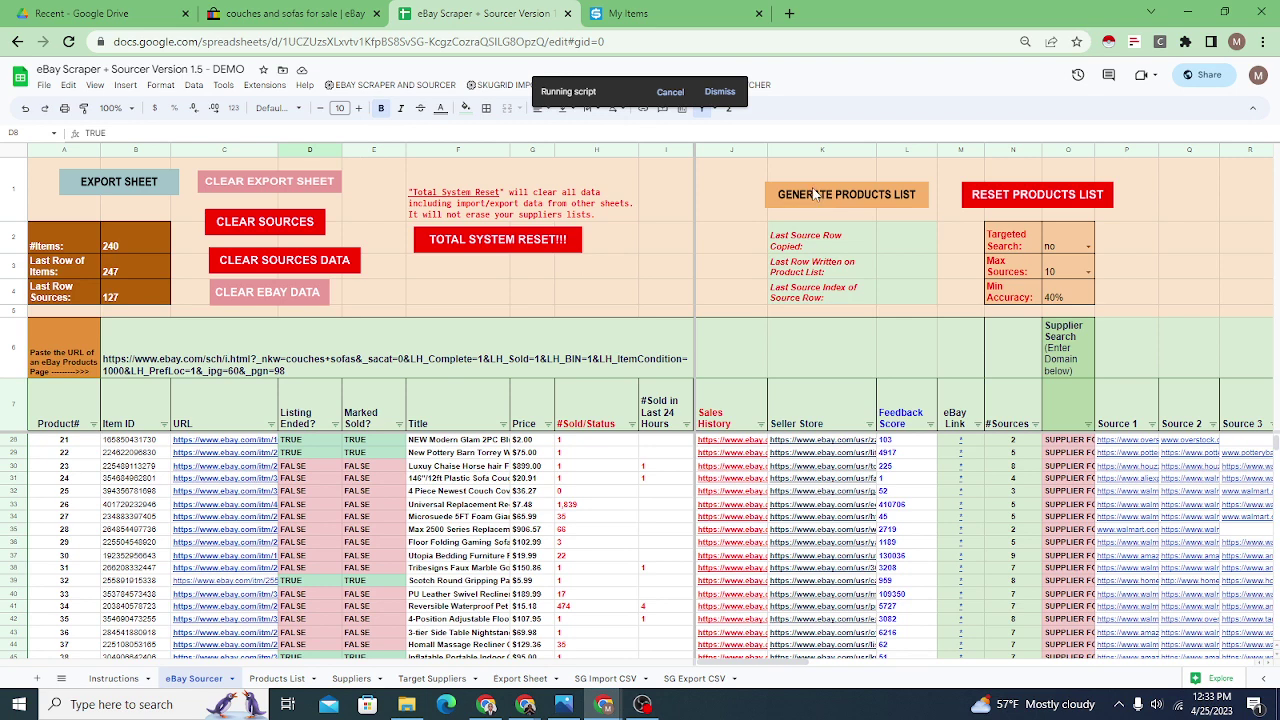
left_click(287, 679)
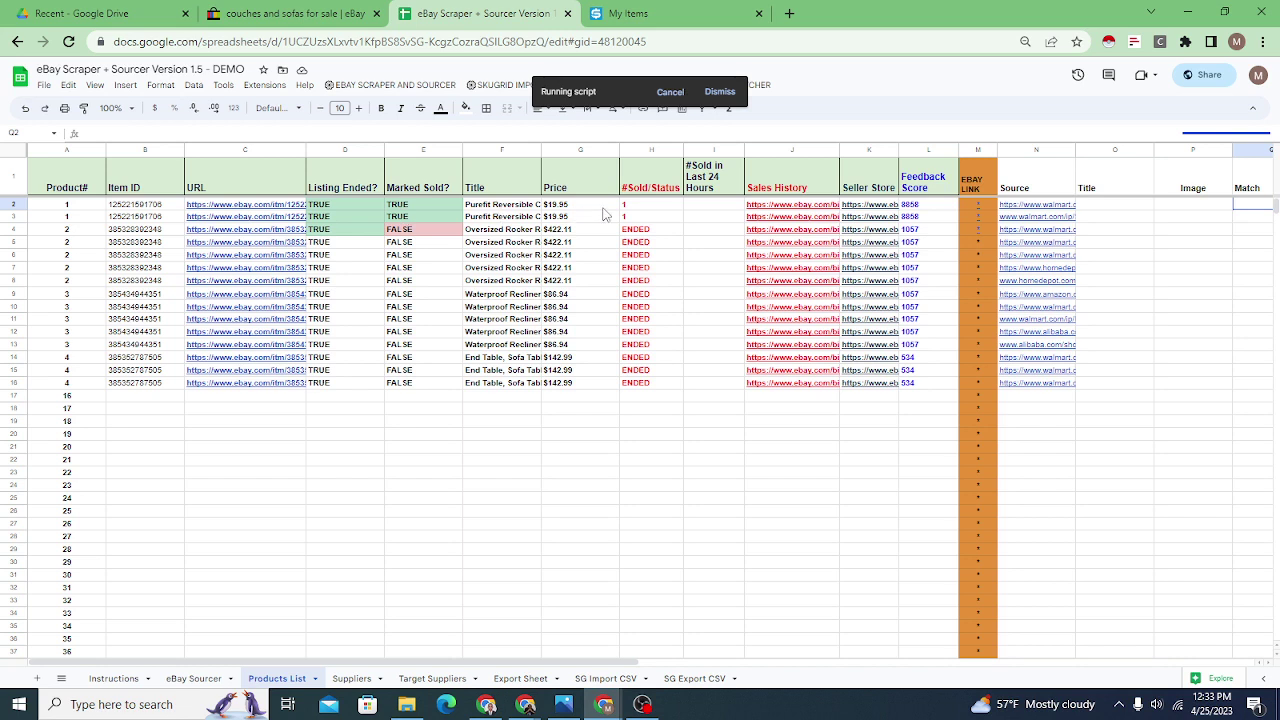
left_click(1040, 179)
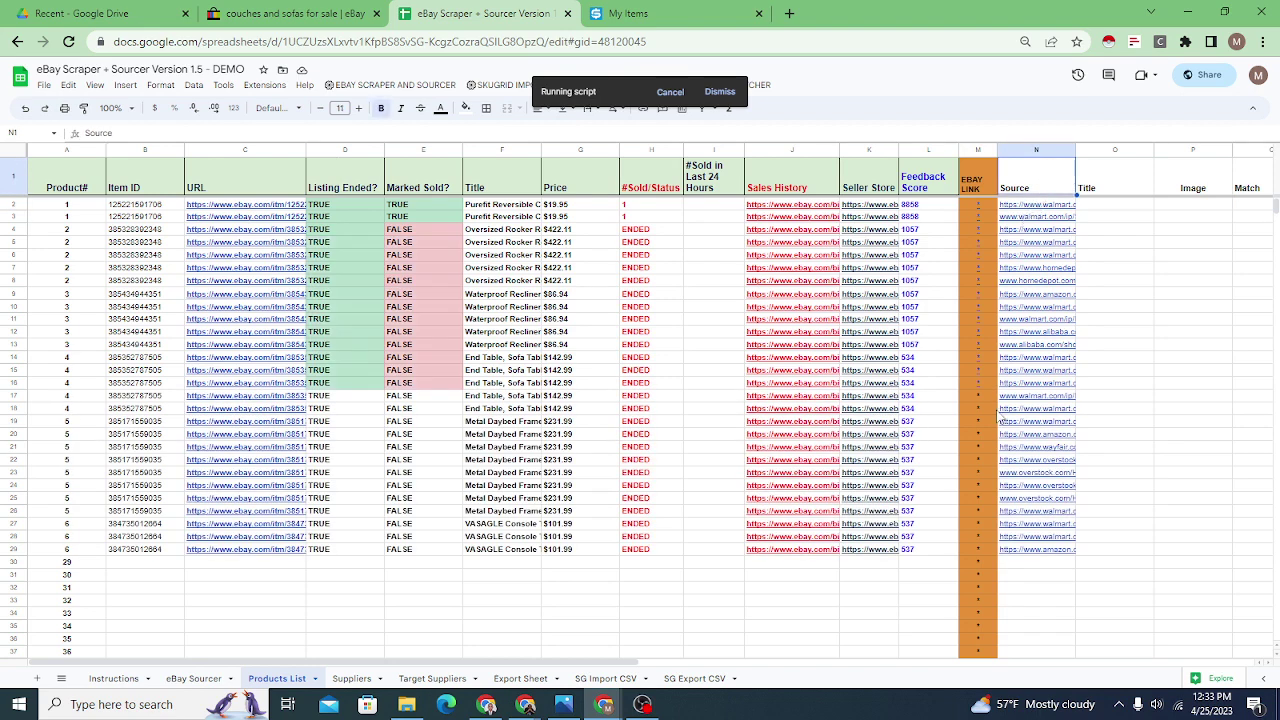
left_click(199, 678)
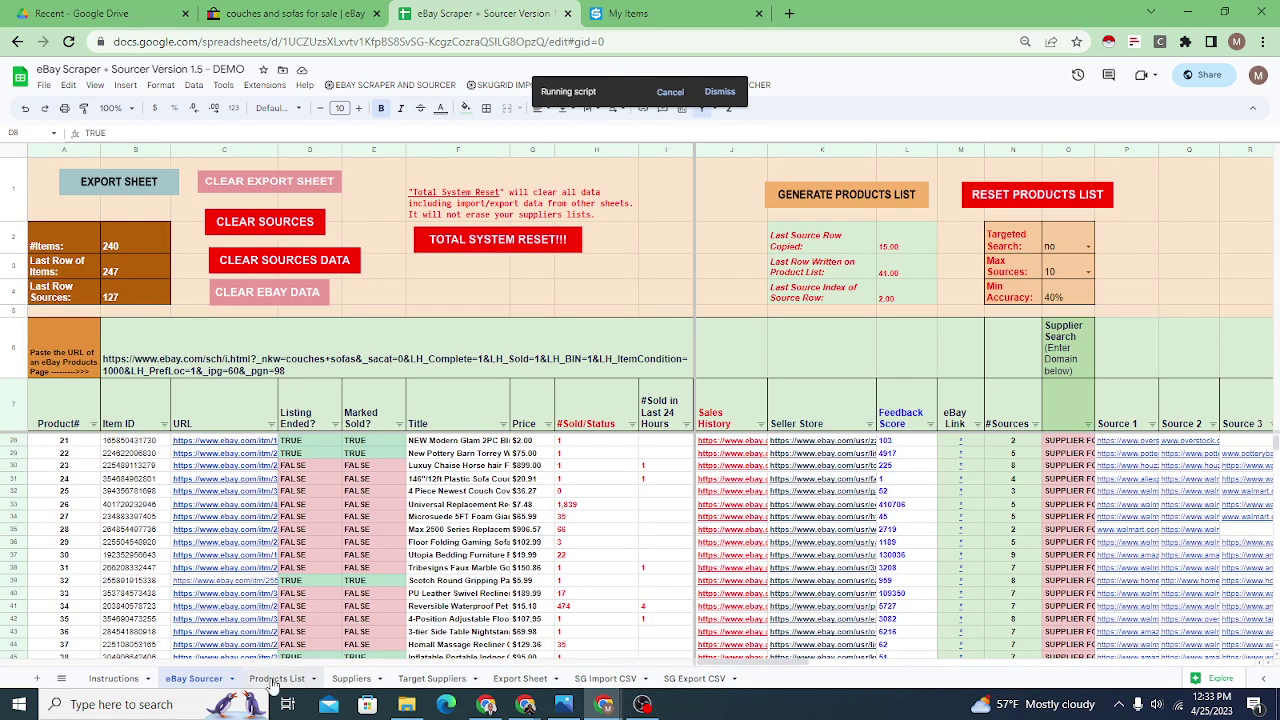
left_click(272, 680)
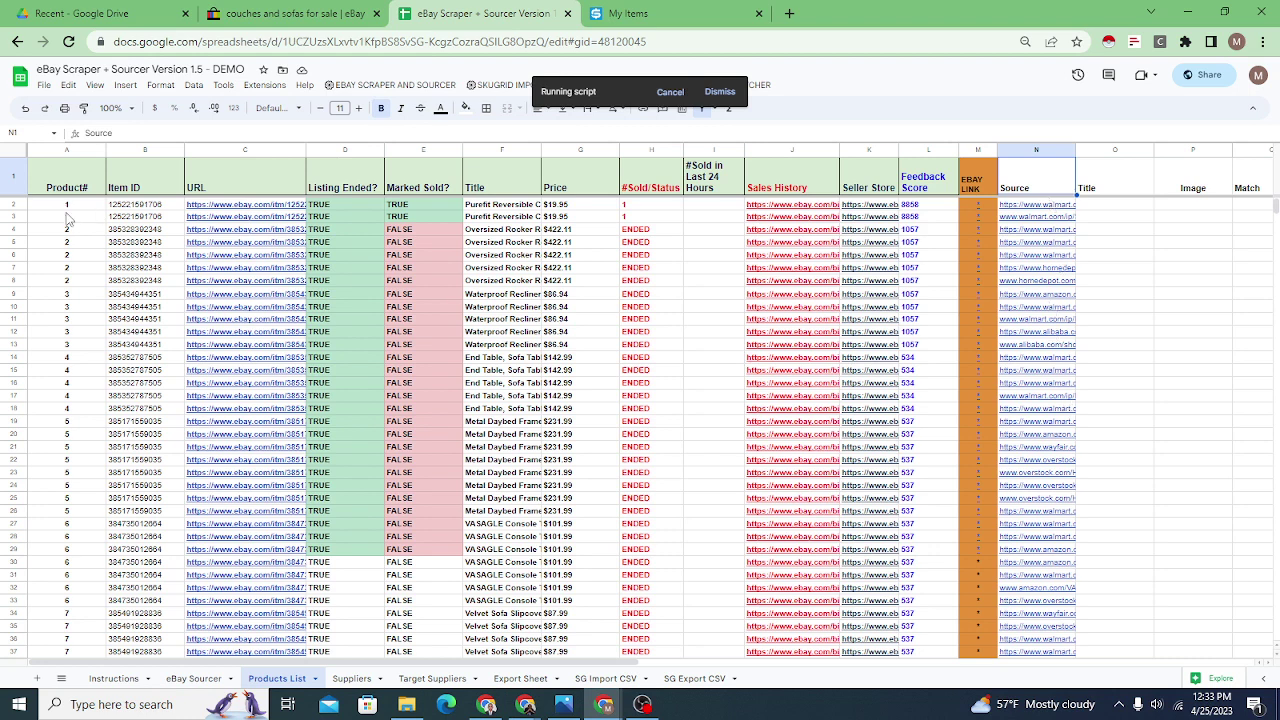
- Examine the repeated product numbers and the supplier headers from Source through Tax% on the Products List sheet
left_click_drag(90, 208, 80, 229)
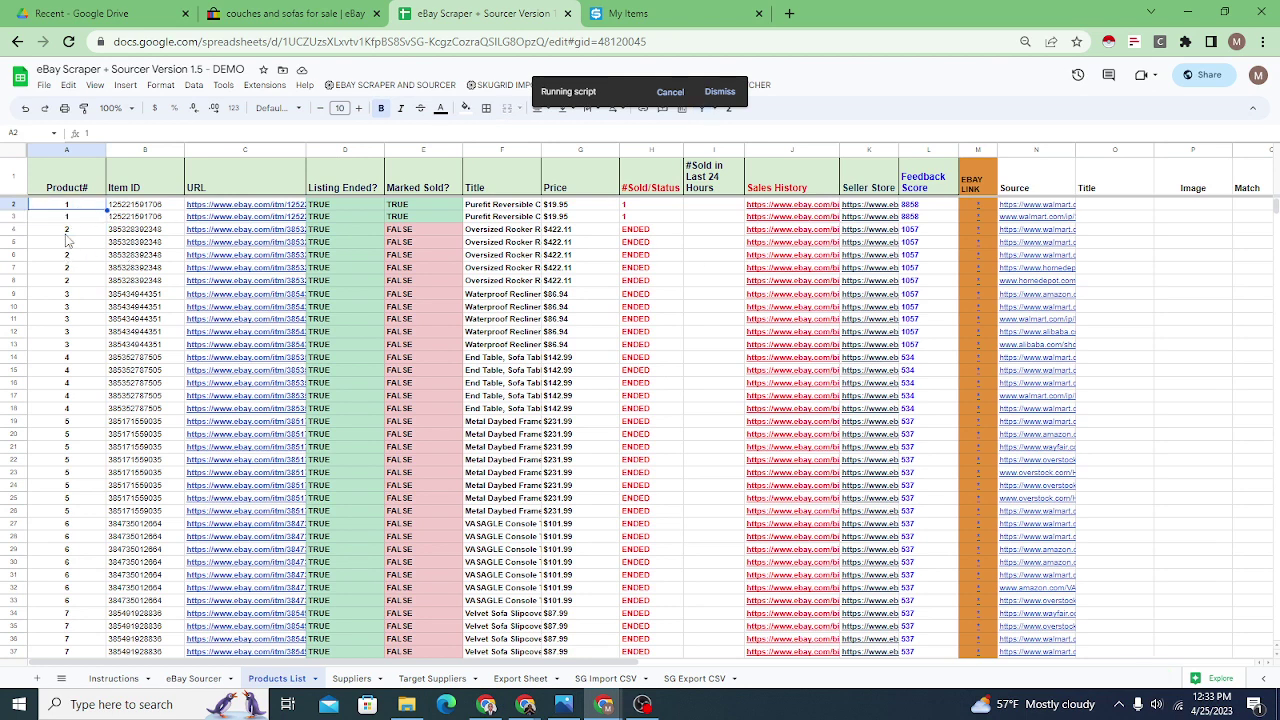
left_click(72, 232)
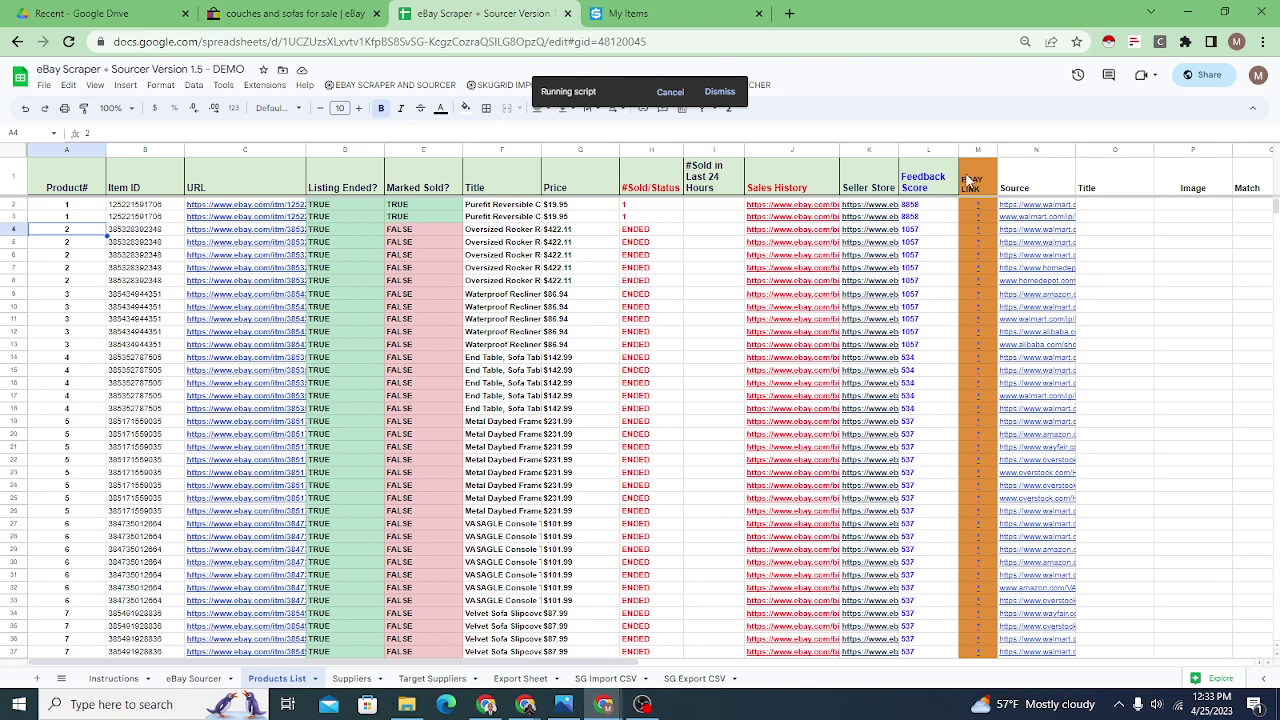
left_click(1108, 184)
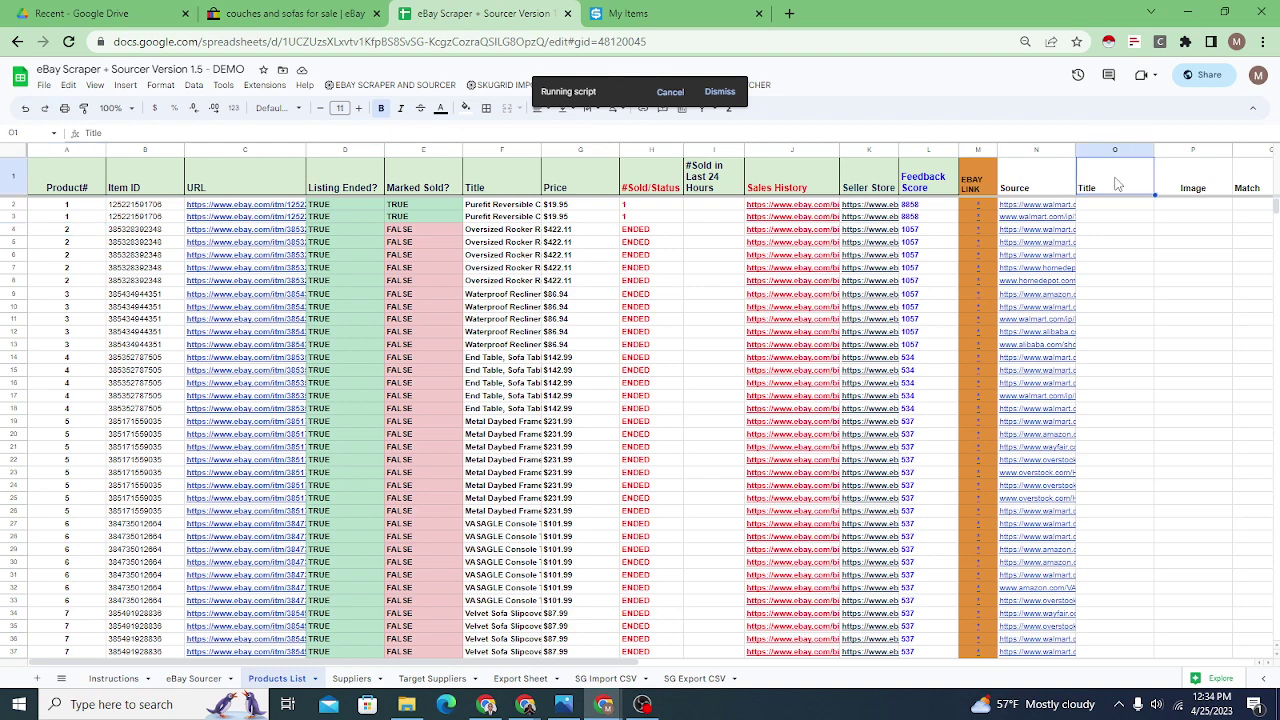
key("Right")
key("Right")
key("Right")
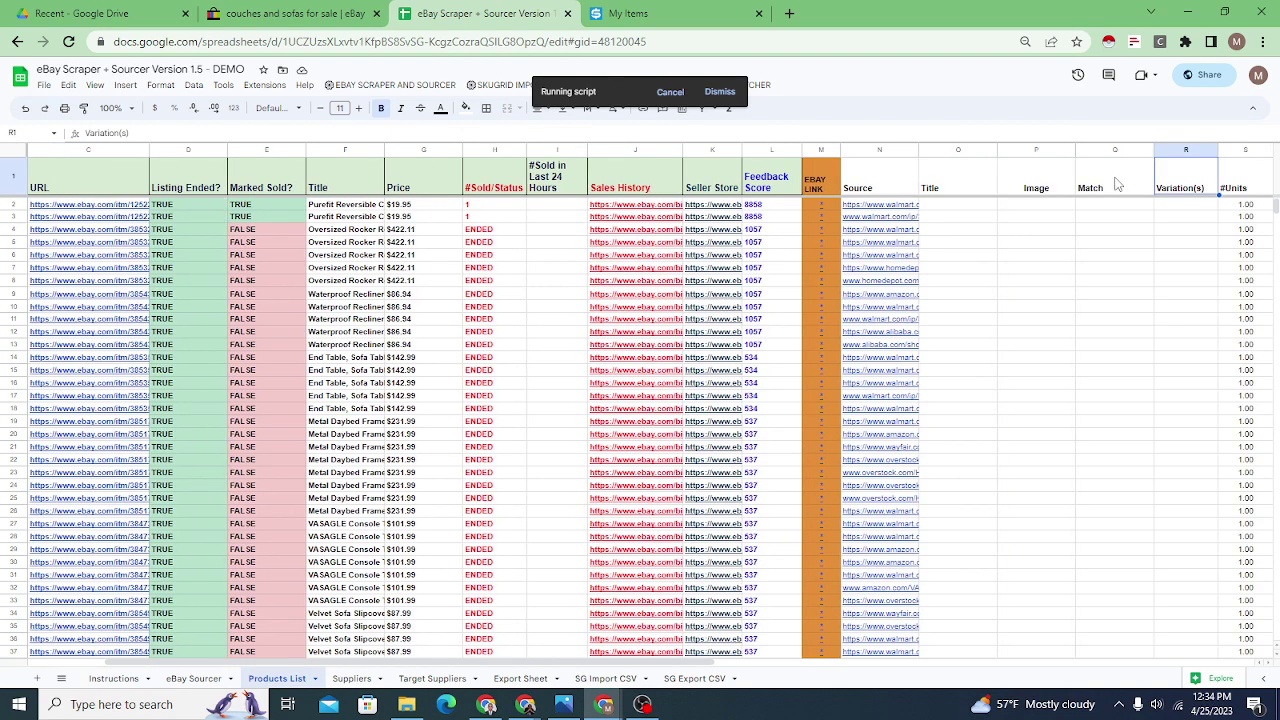
key("Right")
key("Right")
key("Right")
key("Right")
key("Right")
key("Right")
key("Right")
key("Left")
key("Left")
key("Left")
key("Left")
key("Left")
key("Left")
key("Left")
key("Left")
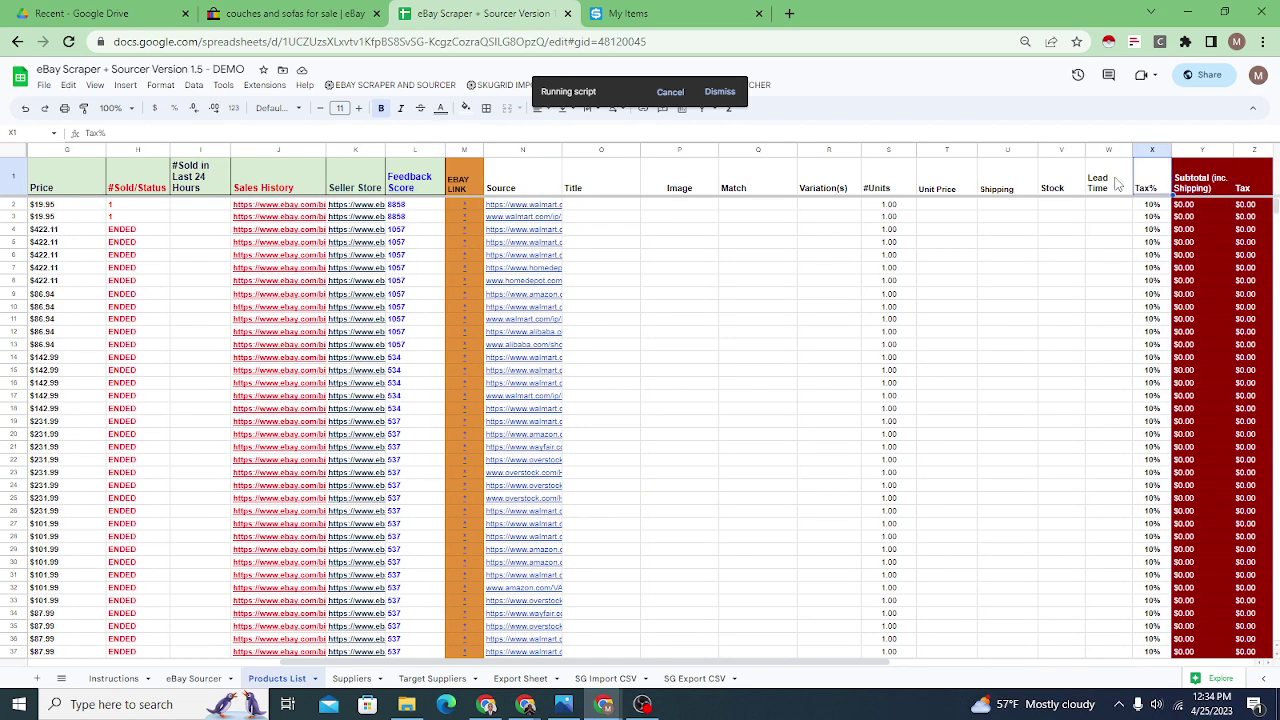
key("Left")
key("Left")
key("Left")
key("Left")
key("Left")
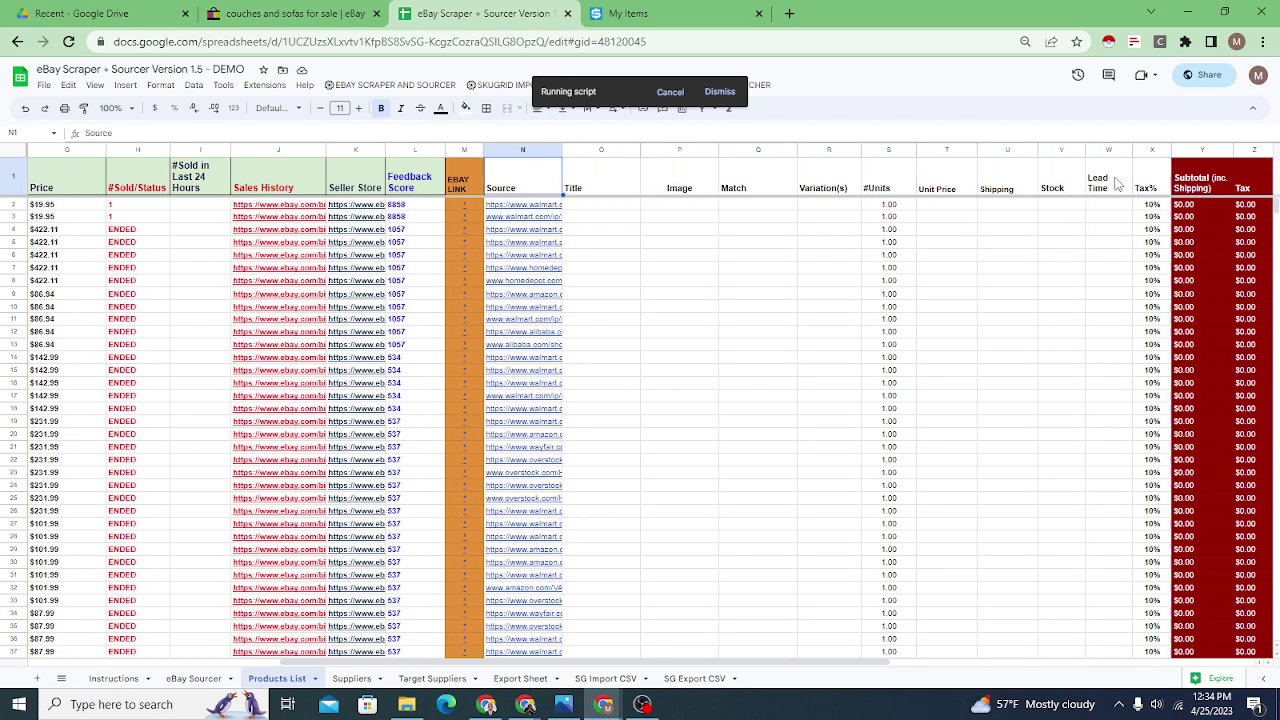
- Look through the headers from Source to ROI, including supplier costs, eBay fees, payout and profit
key("Right")
key("Right")
key("Right")
key("Right")
key("Right")
key("Right")
key("Right")
key("Right")
key("Right")
key("Right")
key("Right")
key("Right")
key("Right")
key("Right")
key("Right")
key("Right")
key("Right")
key("Right")
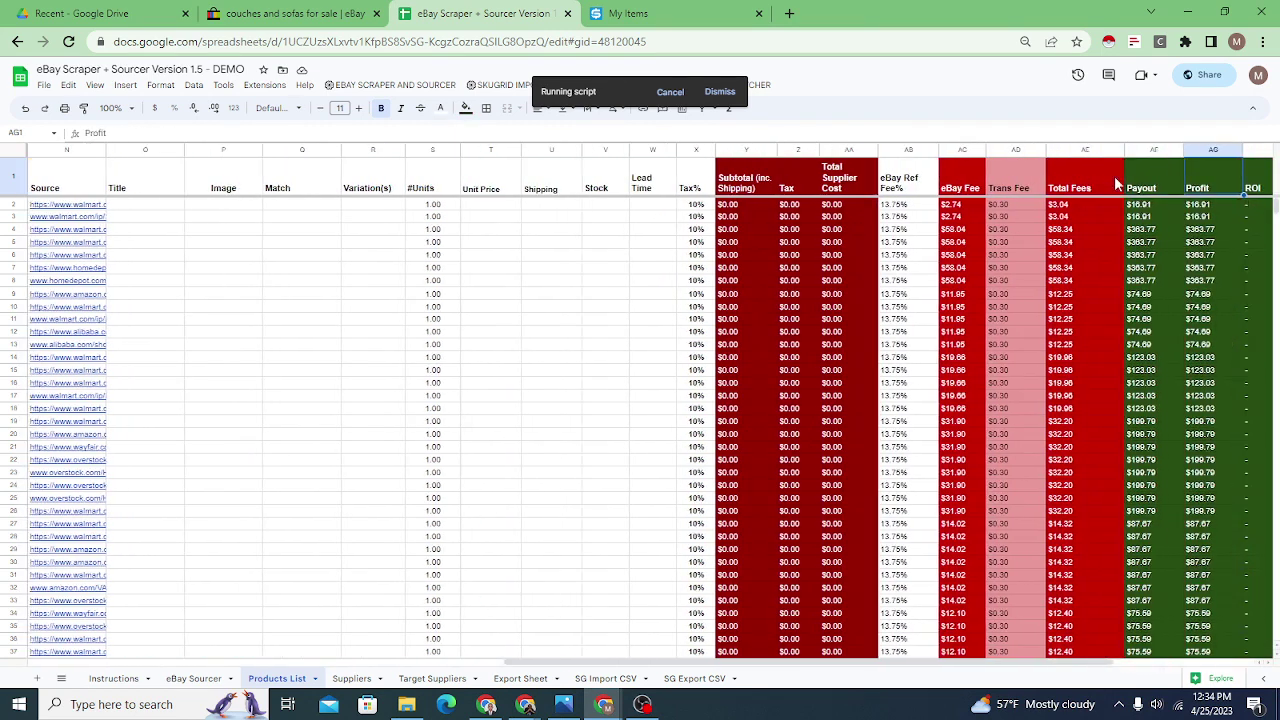
key("Right")
key("Right")
key("Left")
key("Left")
key("Left")
key("Left")
key("Left")
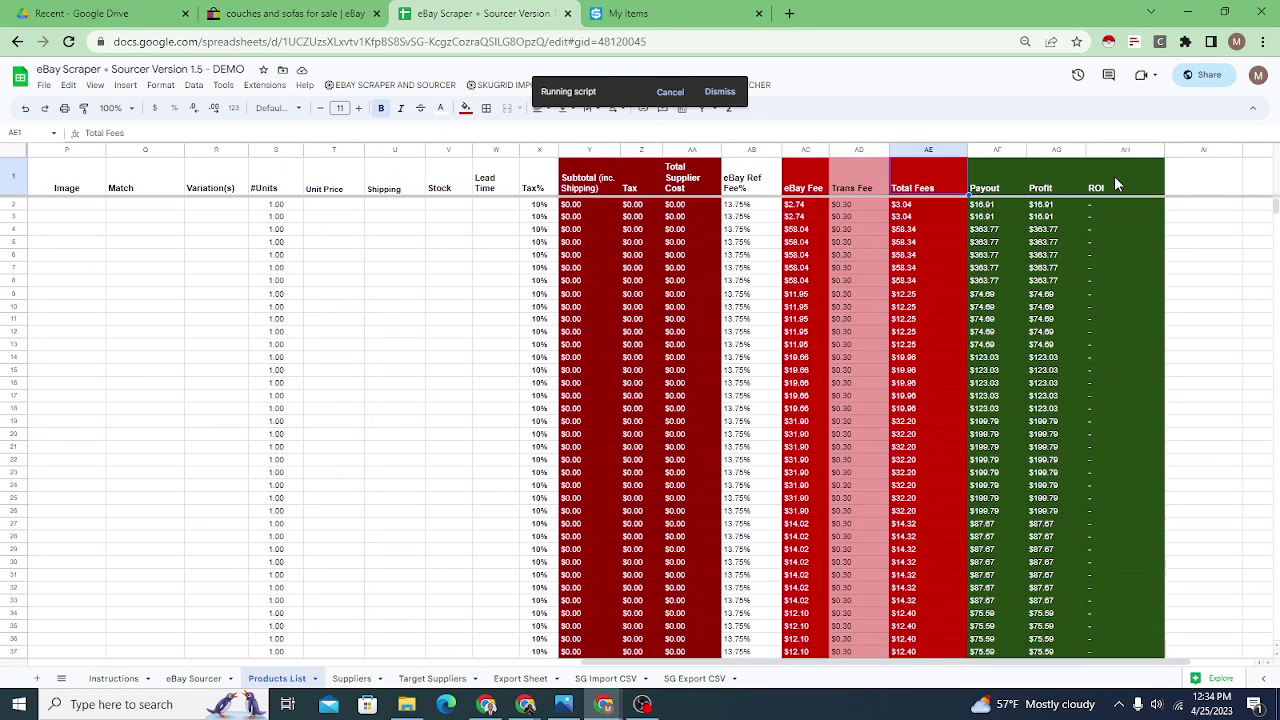
key("Left")
key("Left")
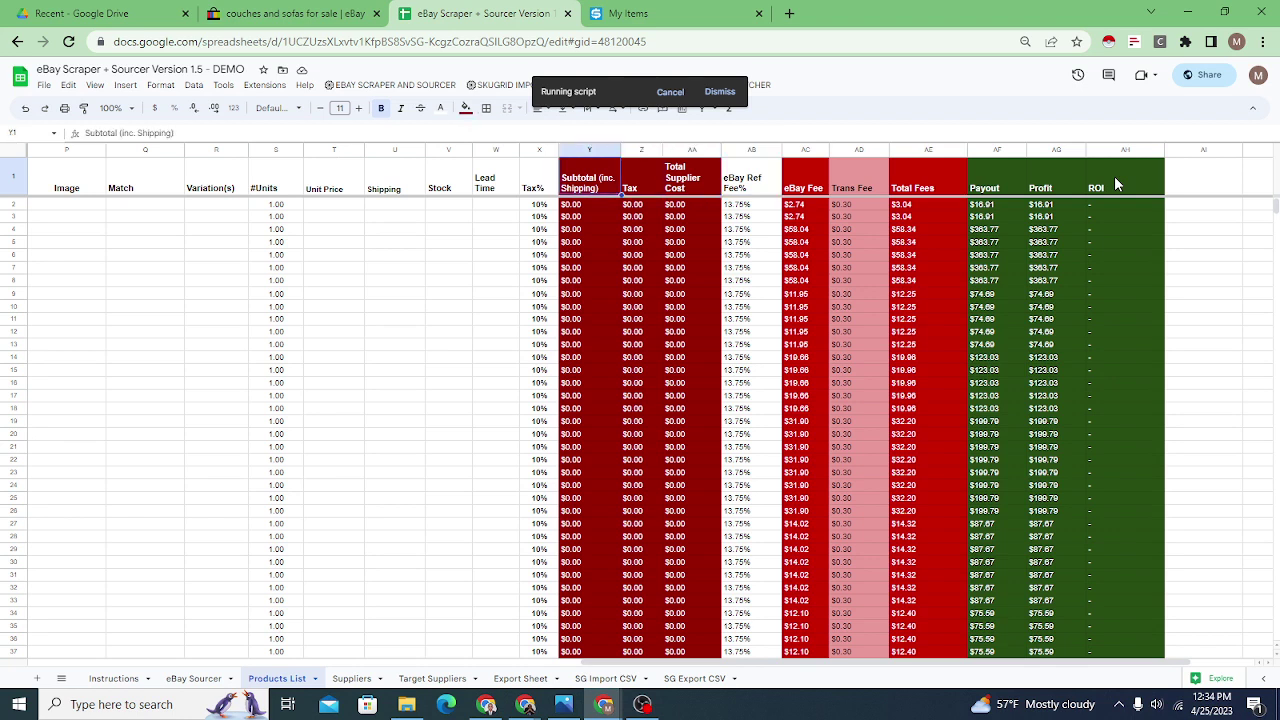
- Examine the supplier cost and eBay fee headers again, going back as far as the Stock column
key("Right")
key("Right")
key("Right")
key("Right")
key("Right")
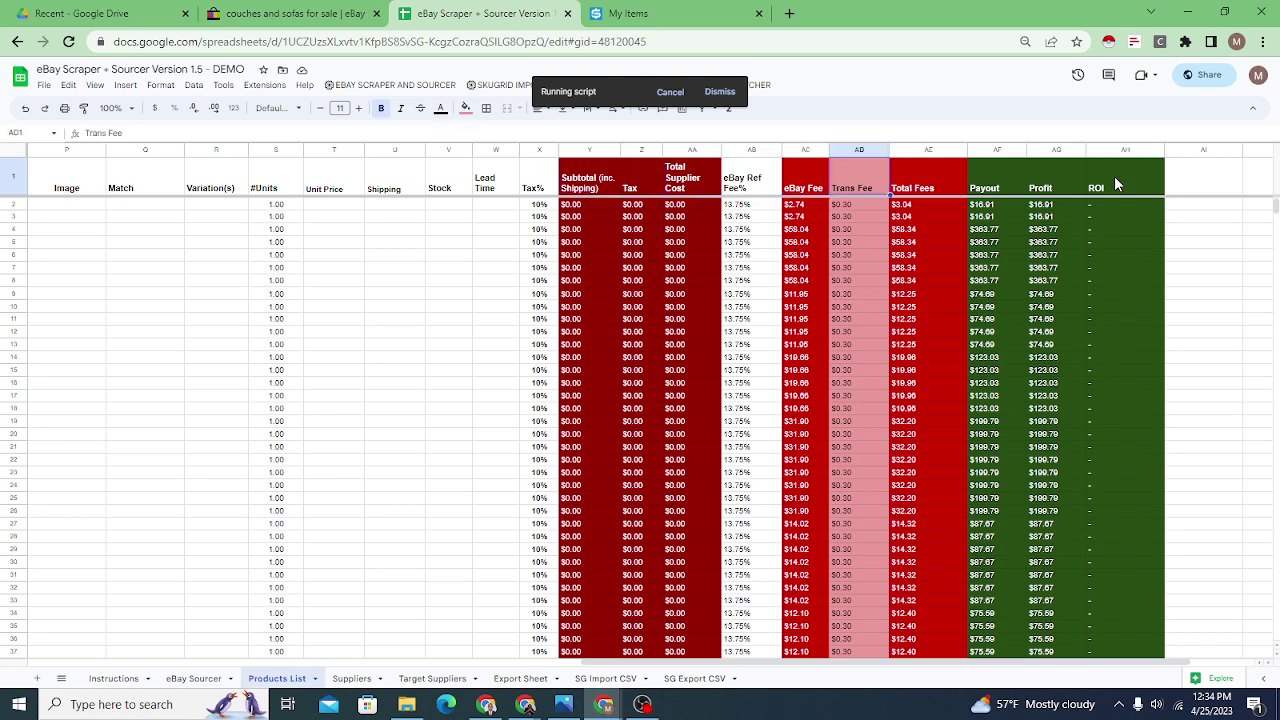
key("Left")
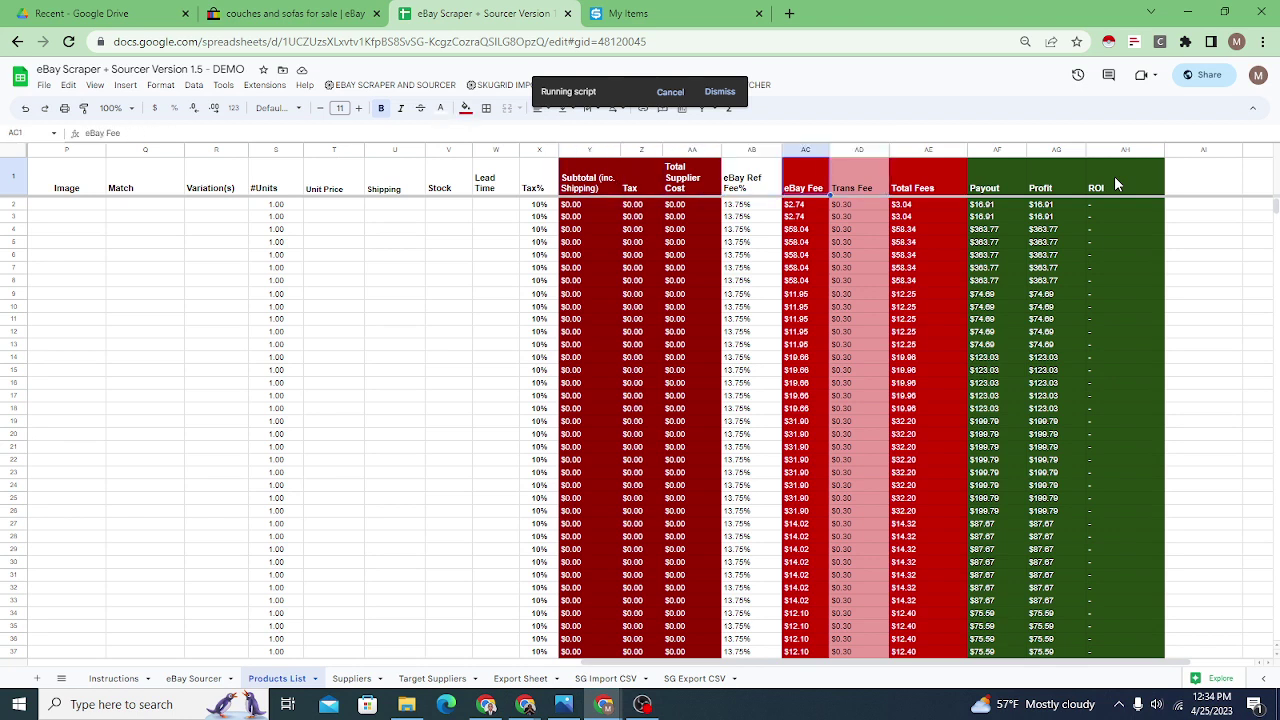
key("Right")
key("Left")
key("Left")
key("Left")
key("Left")
key("Left")
key("Left")
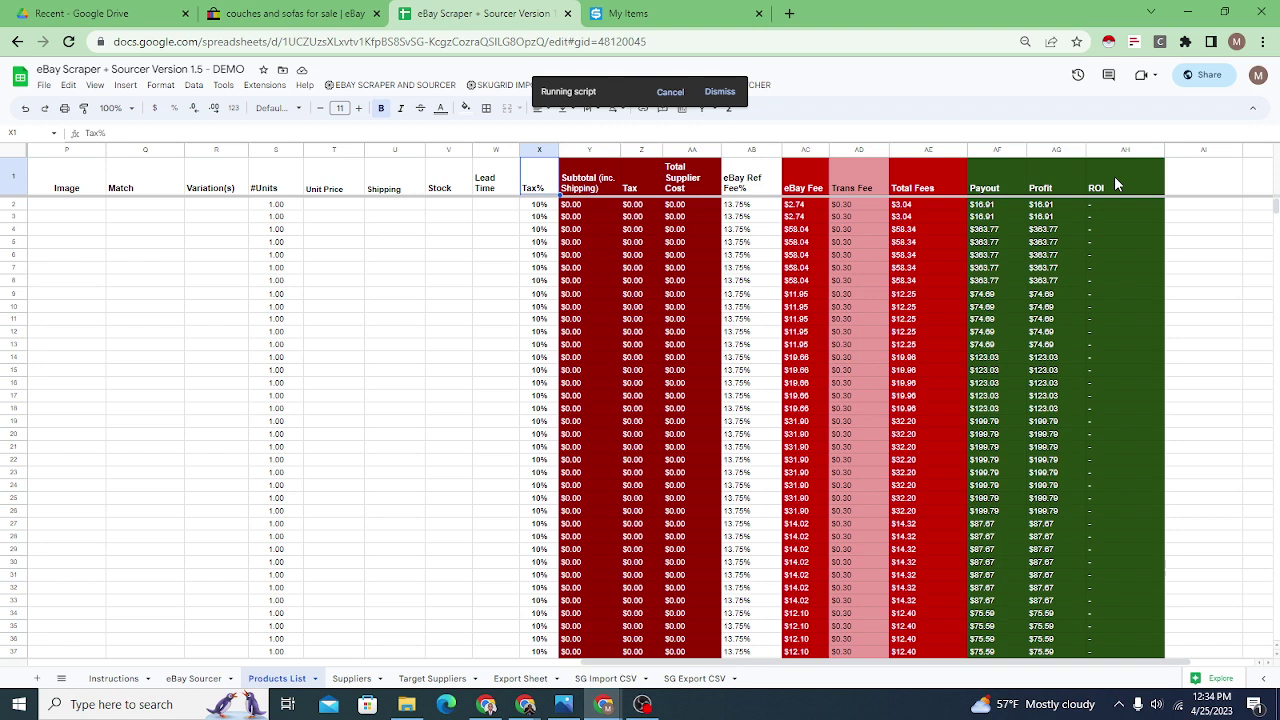
key("Left")
key("Left")
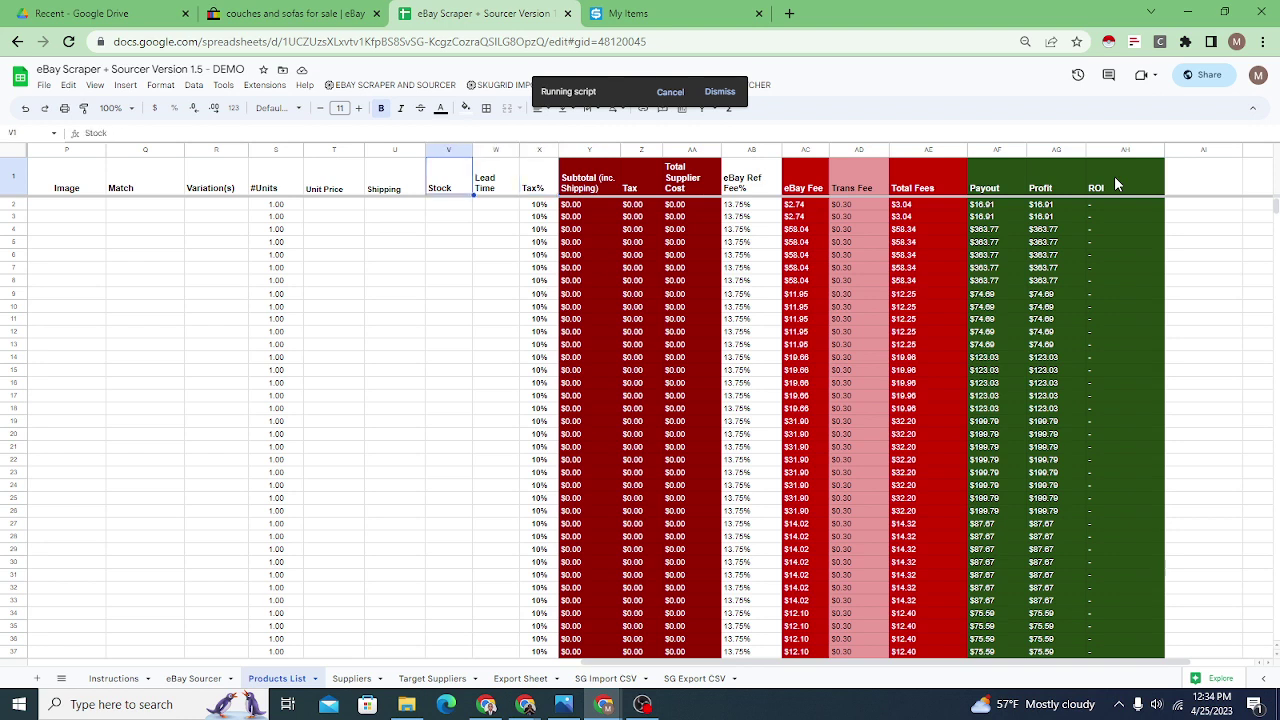
- Inspect the supplier data fields between Stock and Source in the first product row
key("Down")
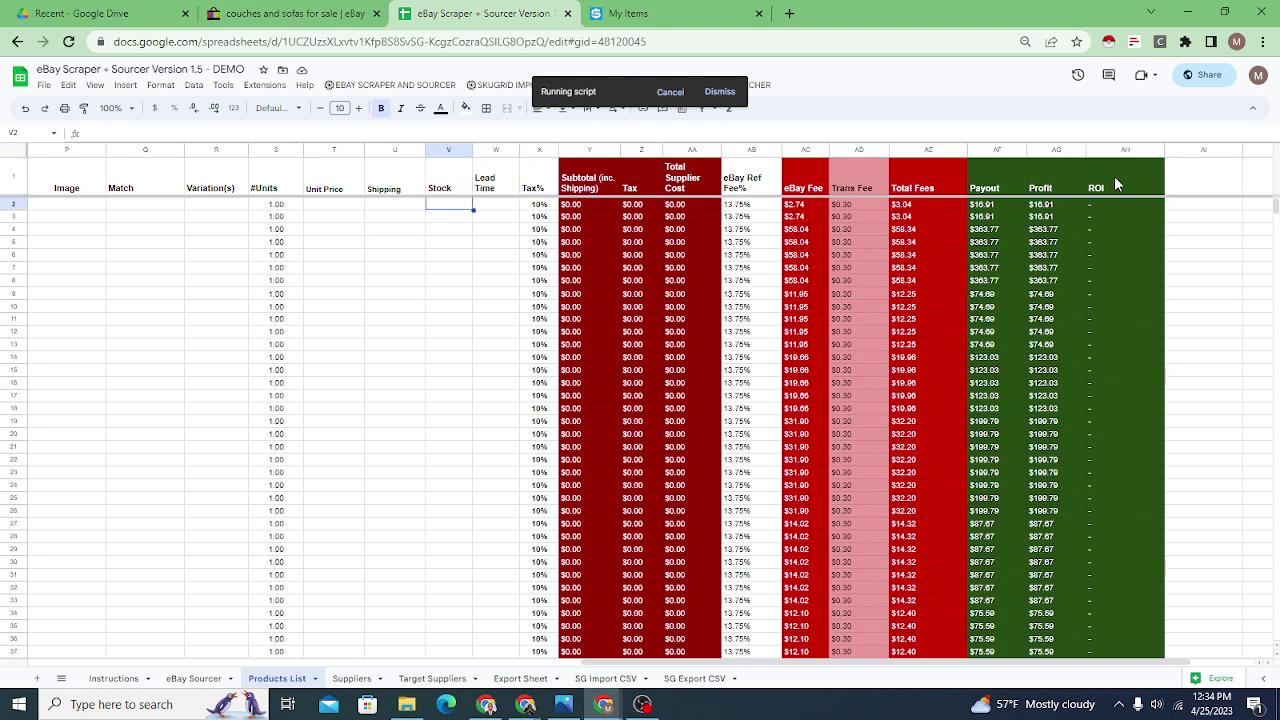
key("Left")
key("Left")
key("Left")
key("Left")
key("Left")
key("Left")
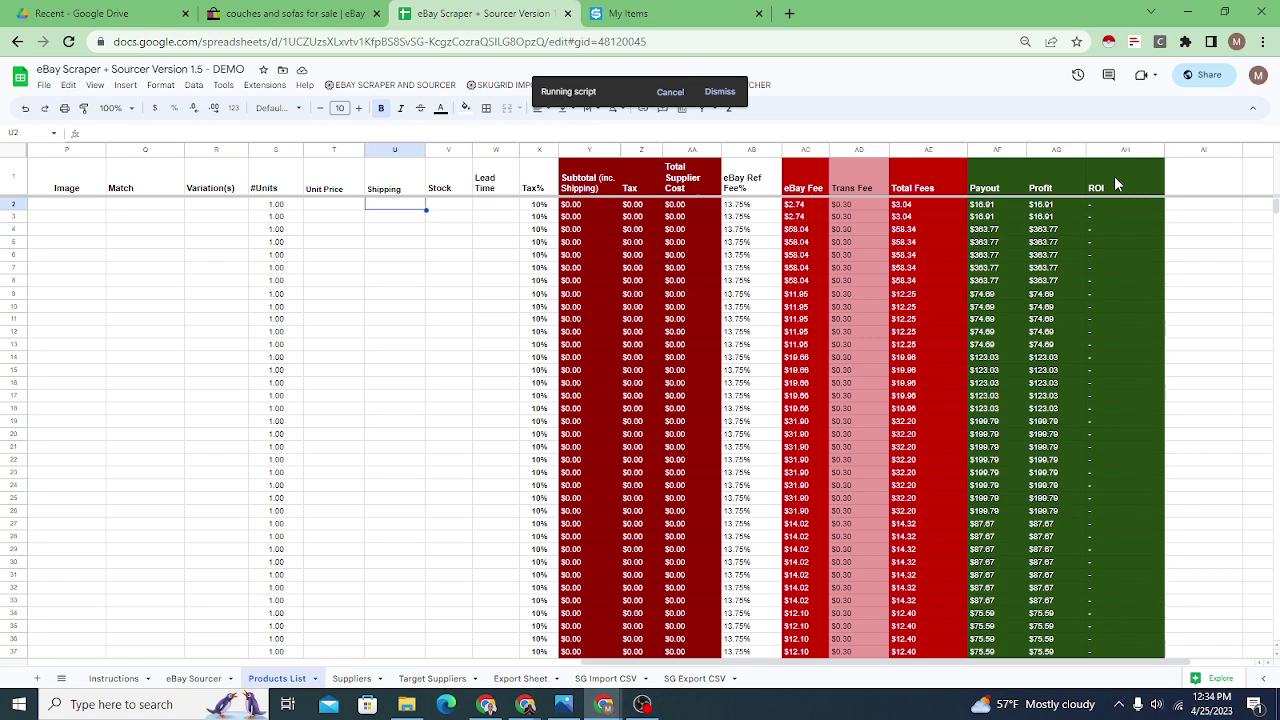
key("Left")
key("Right")
key("Right")
key("Right")
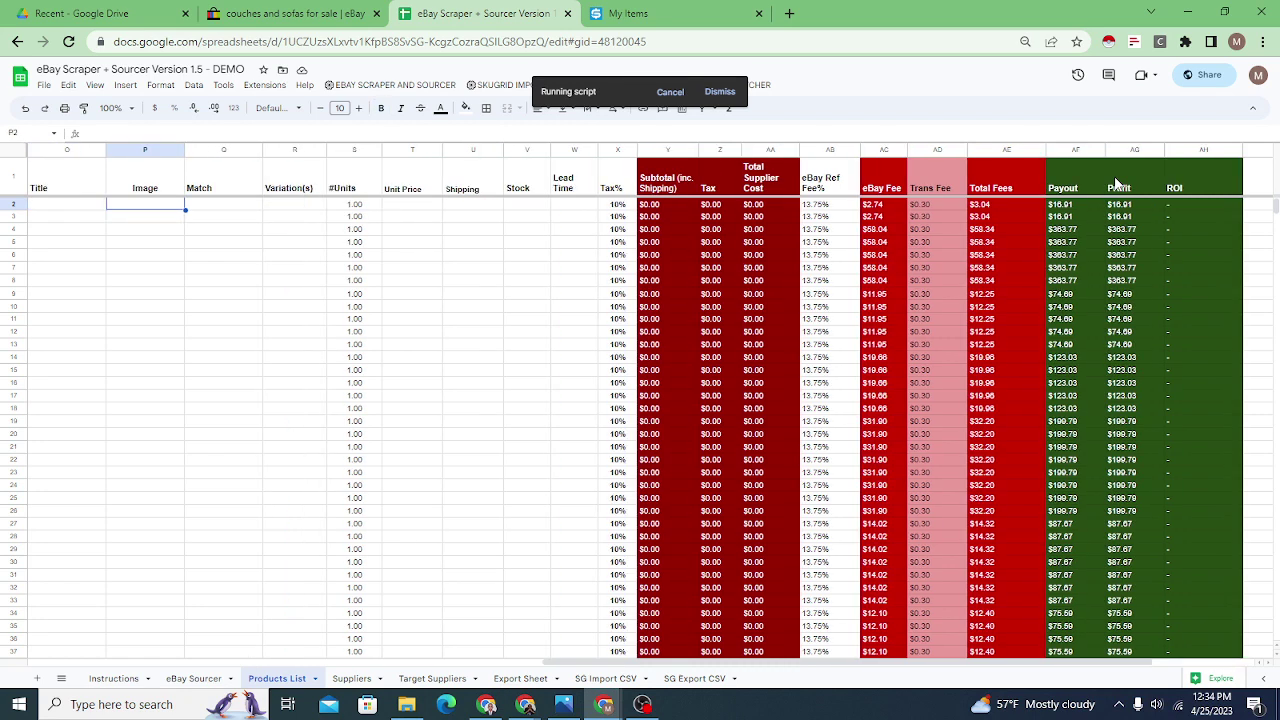
key("Left")
key("Right")
key("Right")
key("Right")
key("Right")
key("Right")
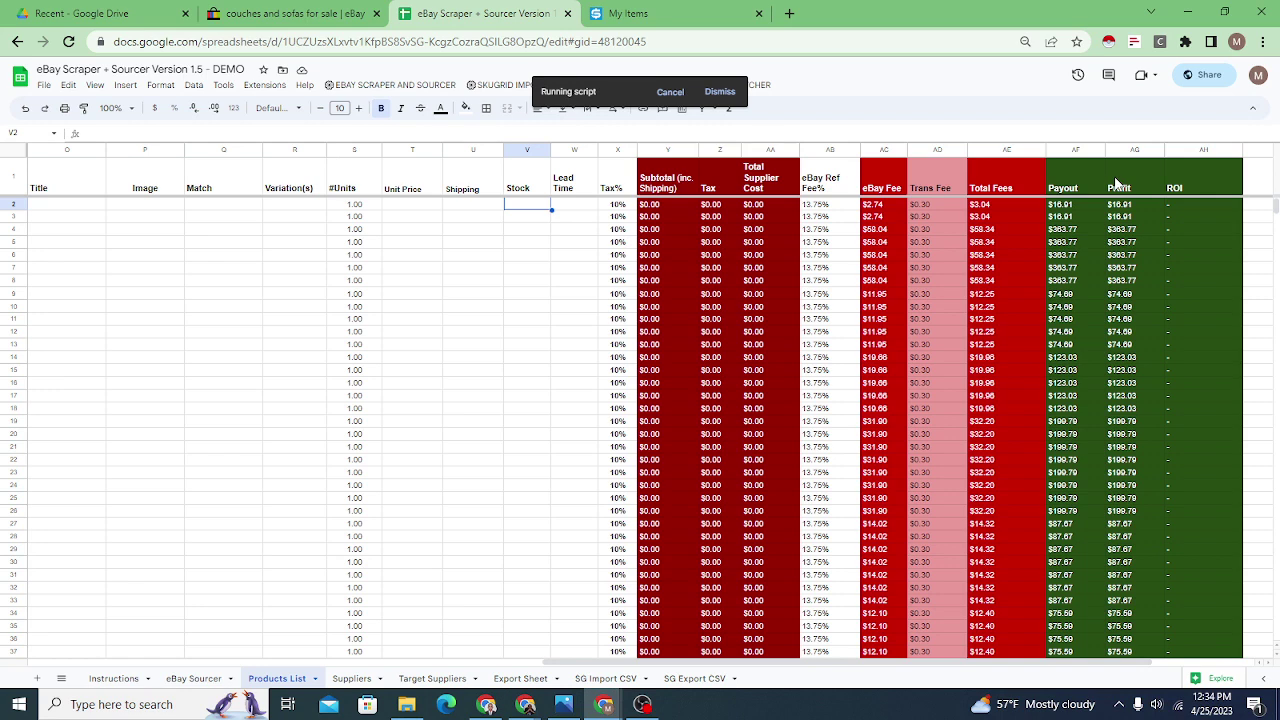
key("Left")
key("Left")
key("Left")
key("Left")
key("Left")
key("Left")
key("Left")
key("Left")
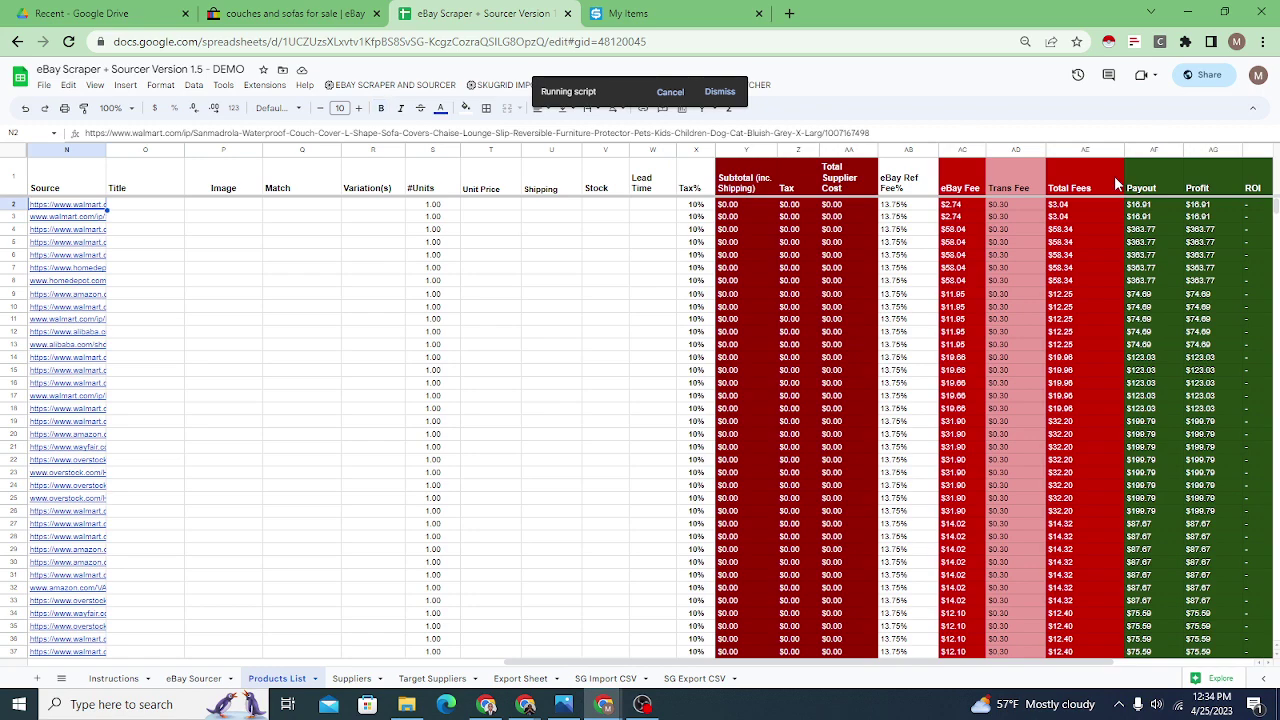
- Compare the eBay listing fields with the supplier source fields across the first product row
key("Left")
key("Left")
key("Left")
key("Right")
key("Right")
key("Right")
key("Right")
key("Right")
key("Right")
key("Left")
key("Left")
key("Left")
key("Left")
key("Left")
key("Left")
key("Left")
key("Left")
key("Left")
key("Left")
key("Left")
key("Right")
key("Right")
key("Right")
key("Right")
key("Right")
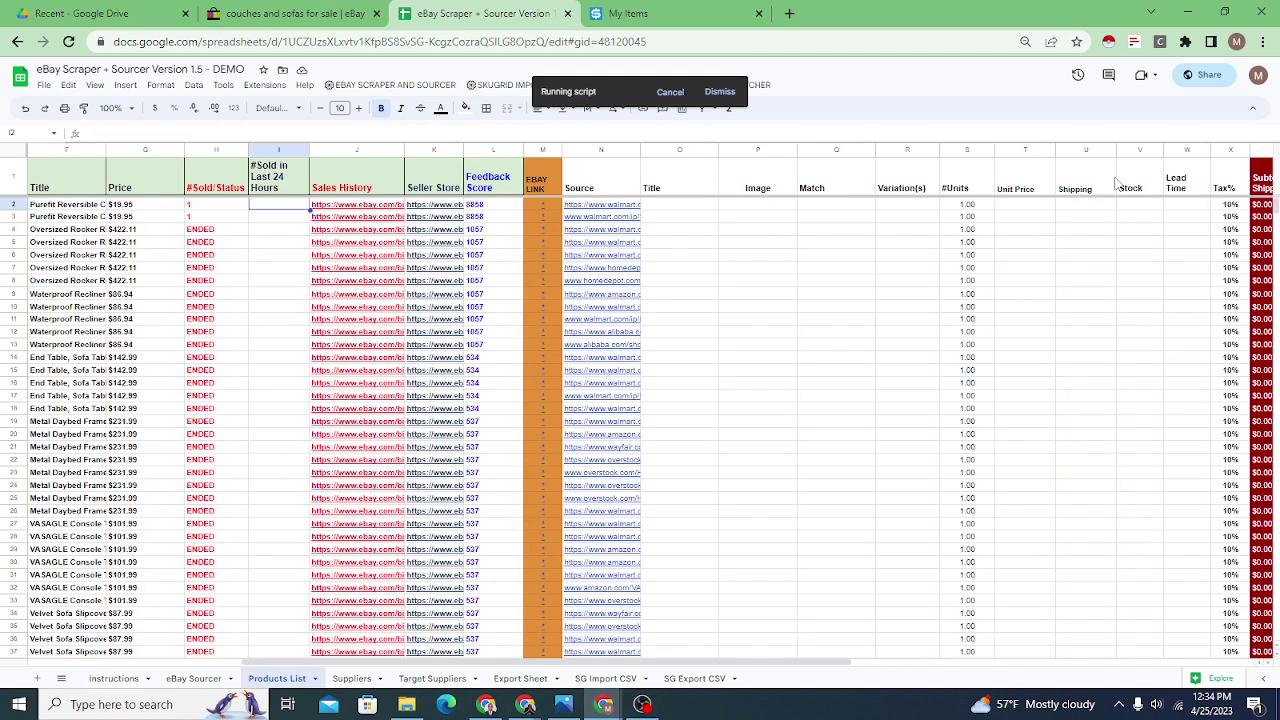
key("Right")
key("Right")
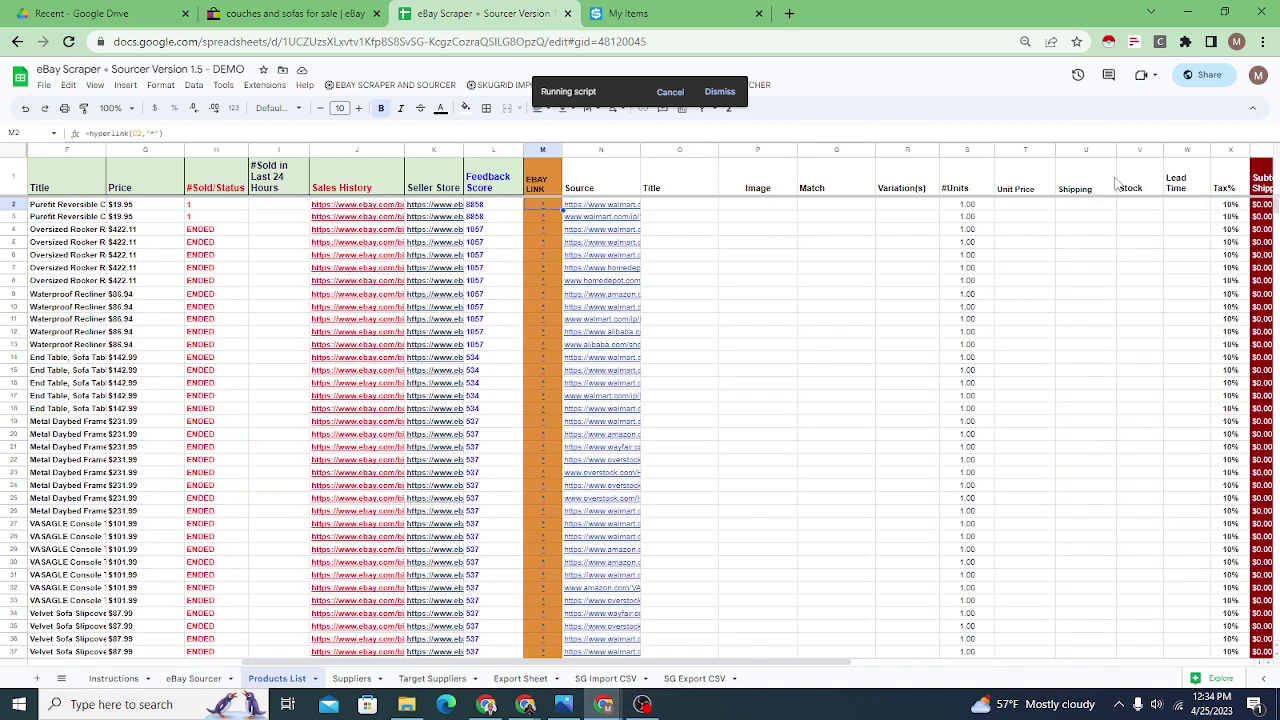
key("Right")
key("Right")
key("Right")
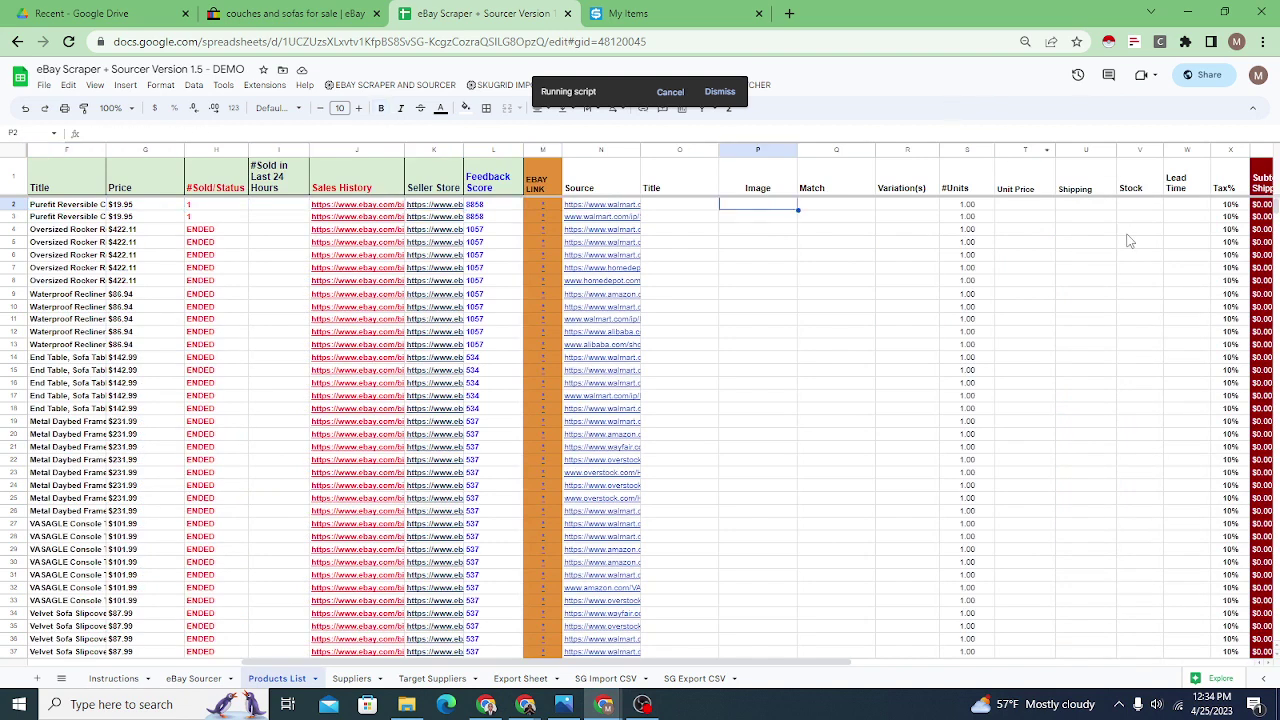
- Inspect the supplier Unit Price, Shipping, Stock, Lead Time and Title fields in the first product row
left_click(1042, 206)
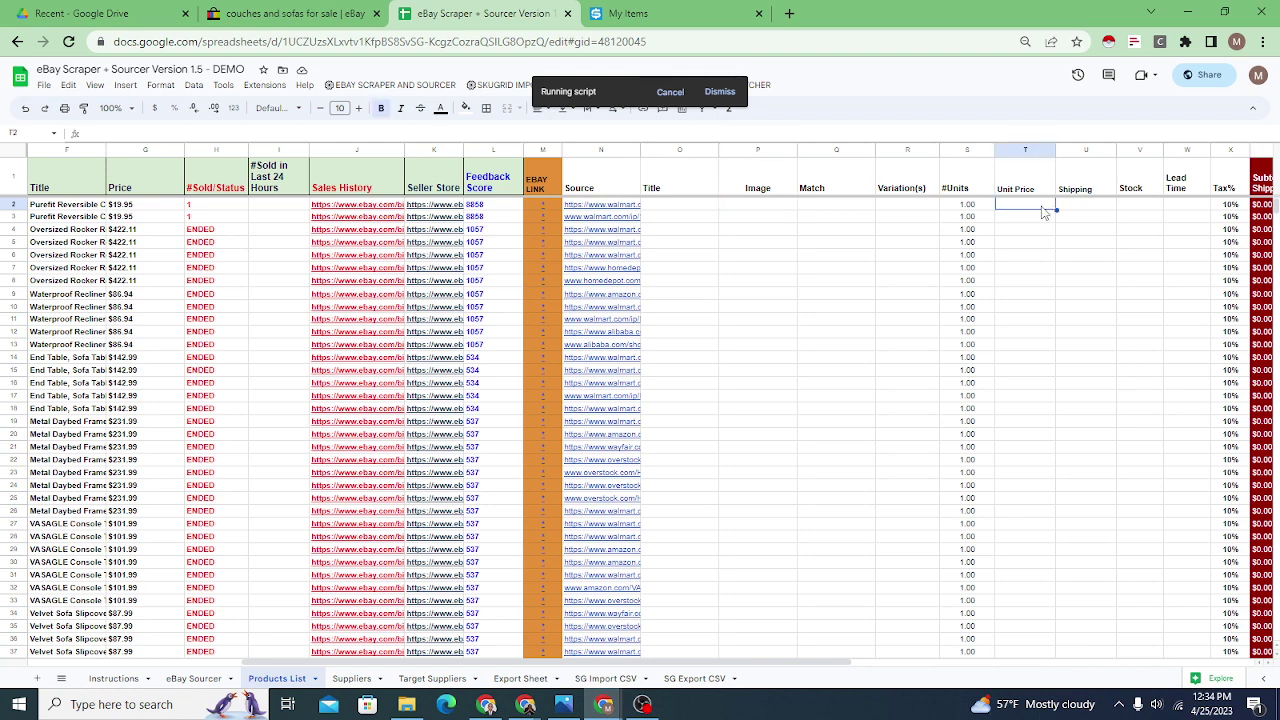
left_click(1105, 206)
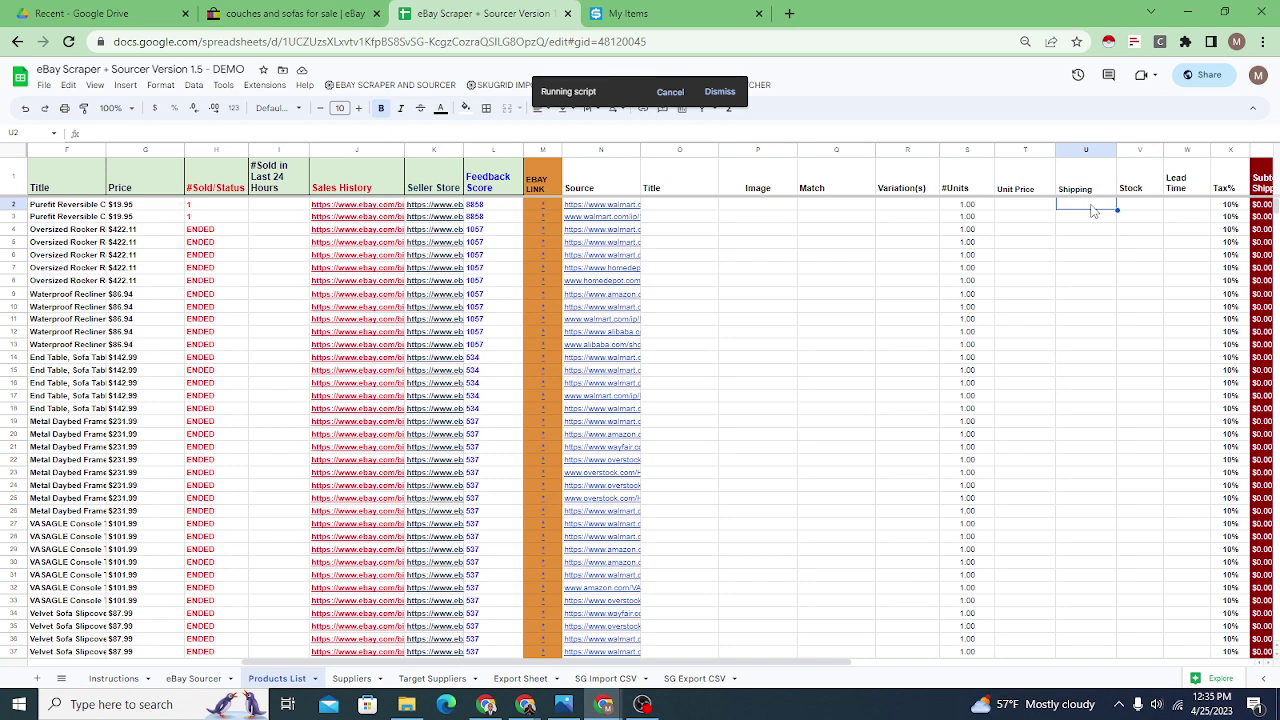
left_click(1157, 208)
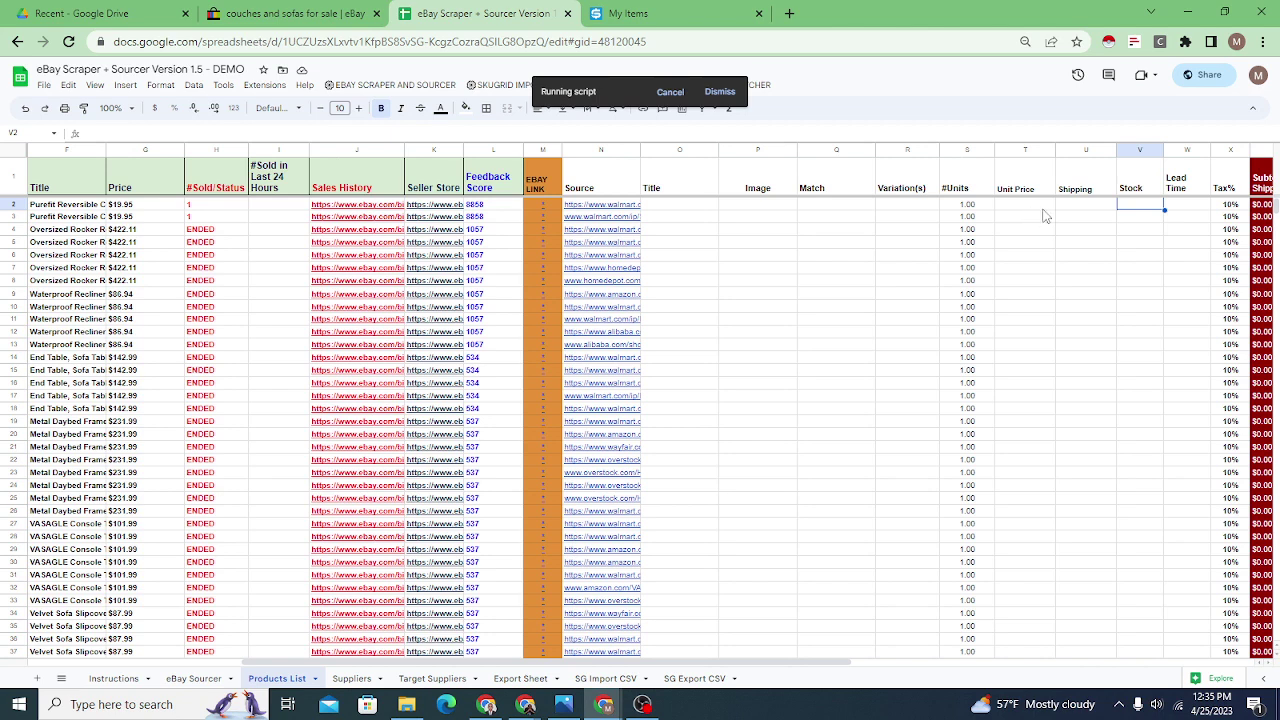
left_click(1181, 210)
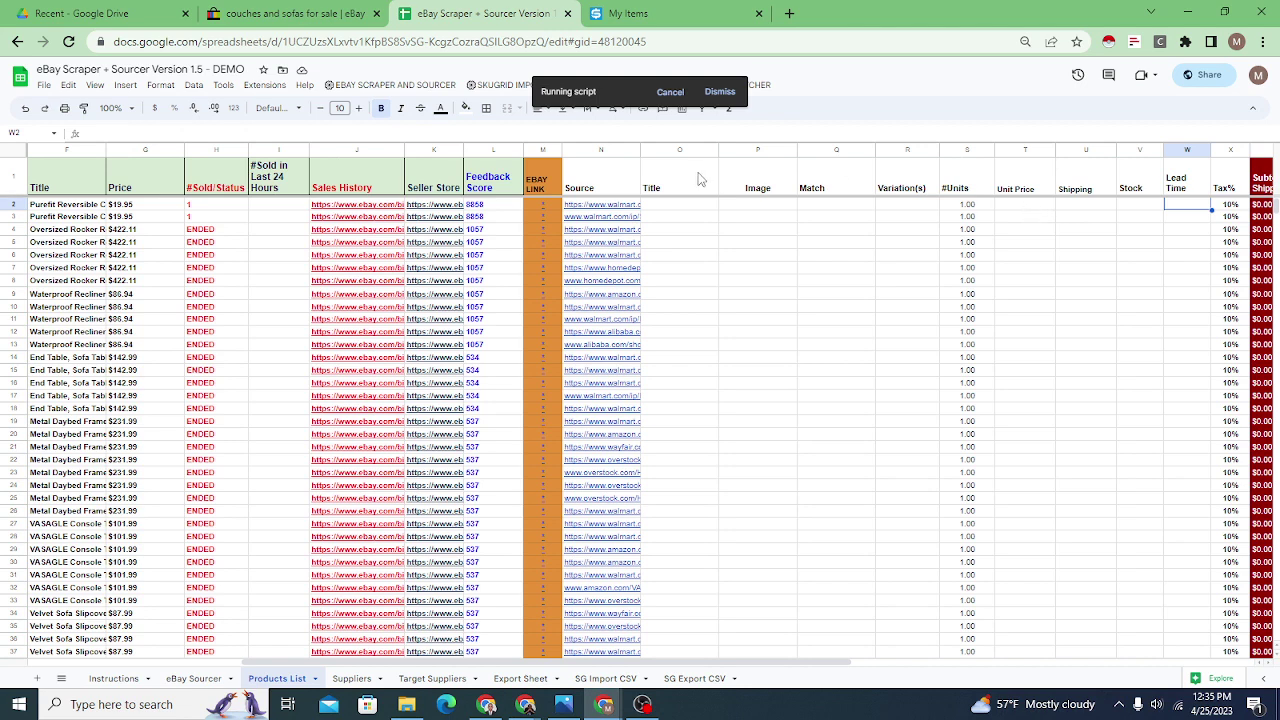
left_click(686, 208)
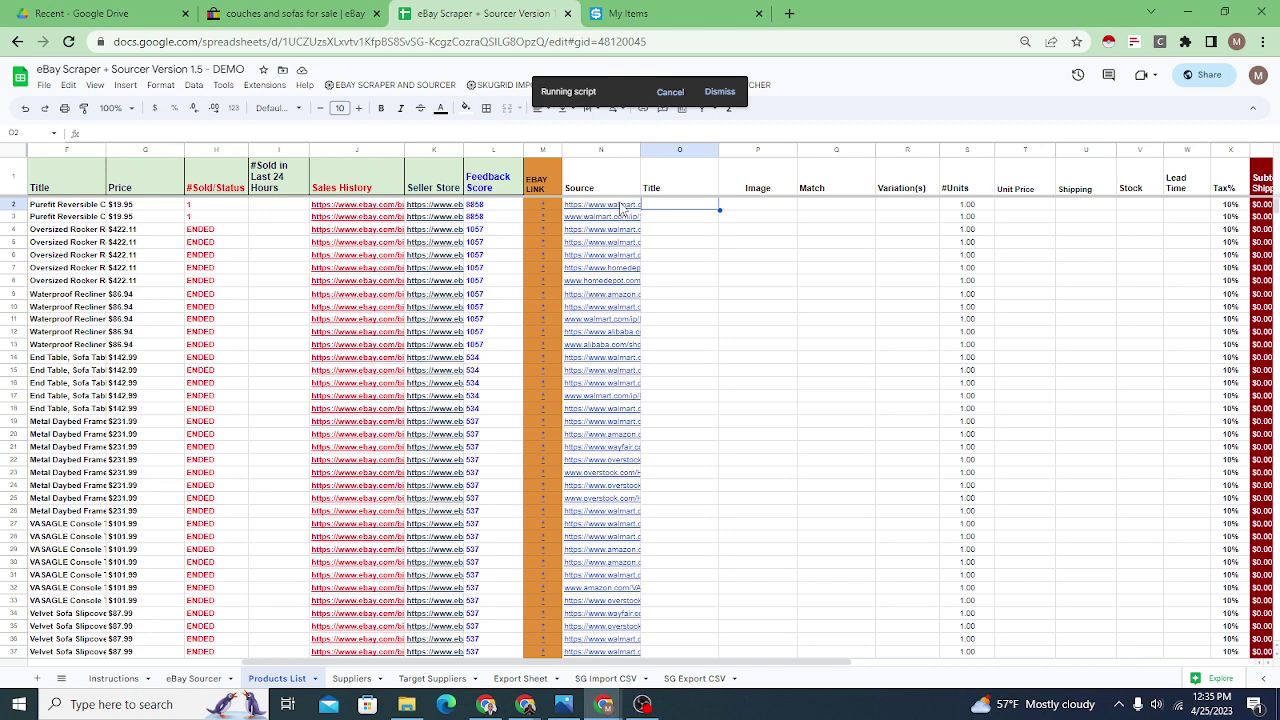
- Compare the first product's Walmart source page with the sheet's Unit Price and Title fields, and dismiss the running-script notice
mouse_move(622, 208)
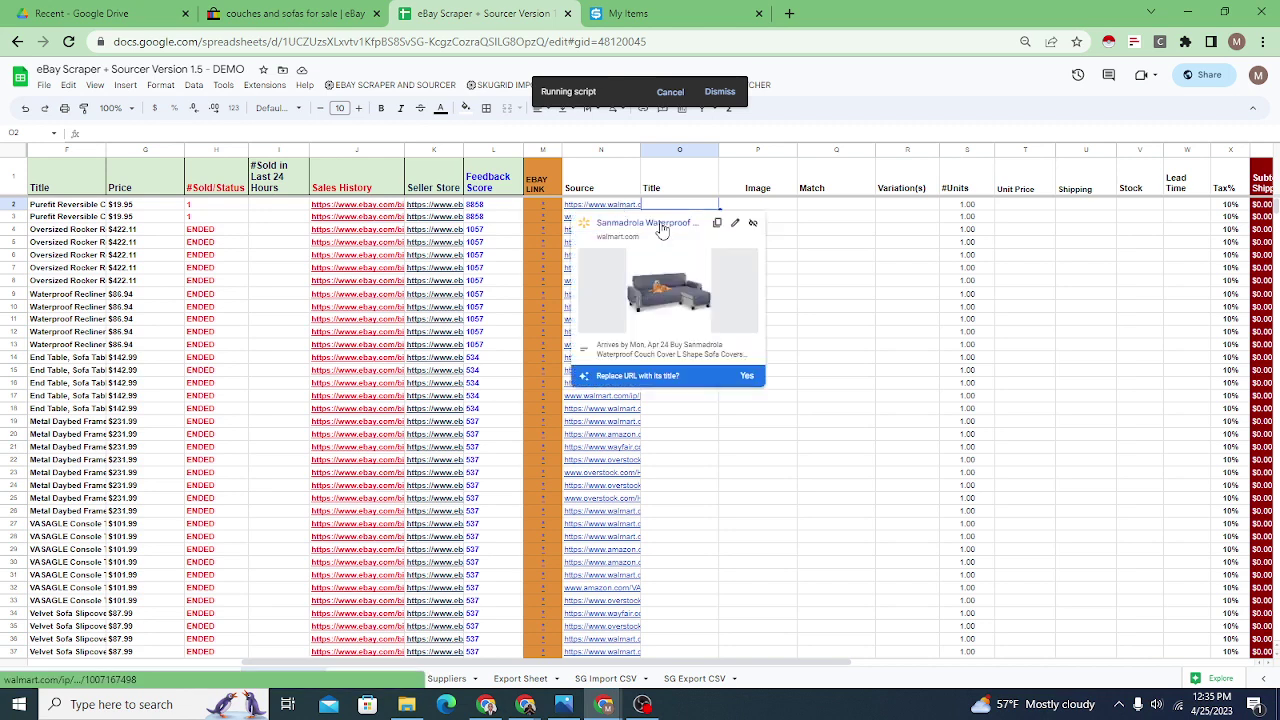
left_click(662, 224)
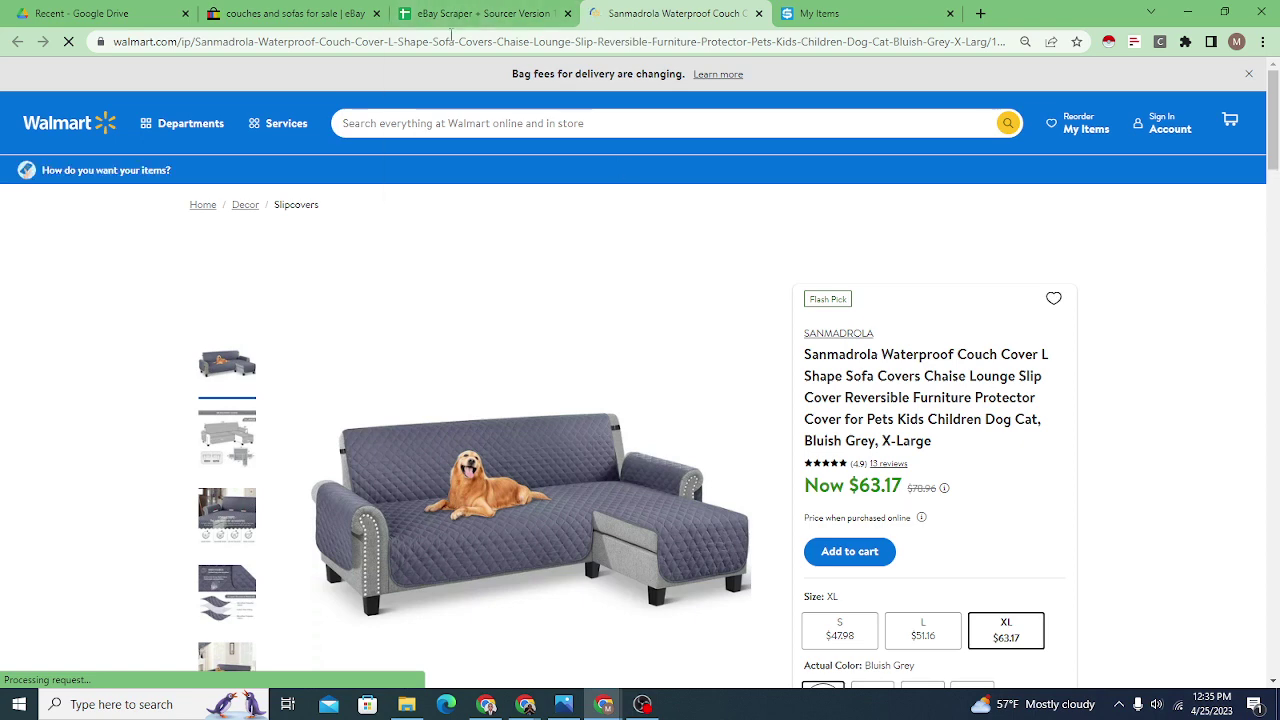
left_click(456, 14)
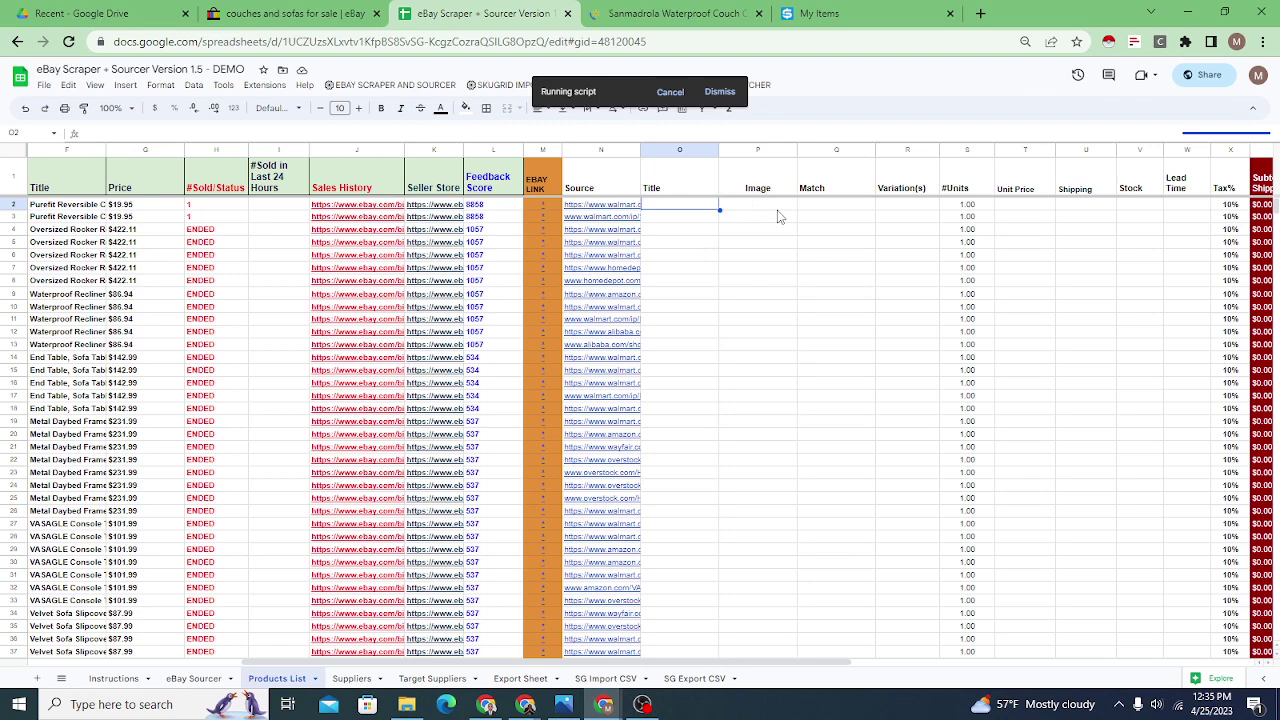
left_click(1030, 207)
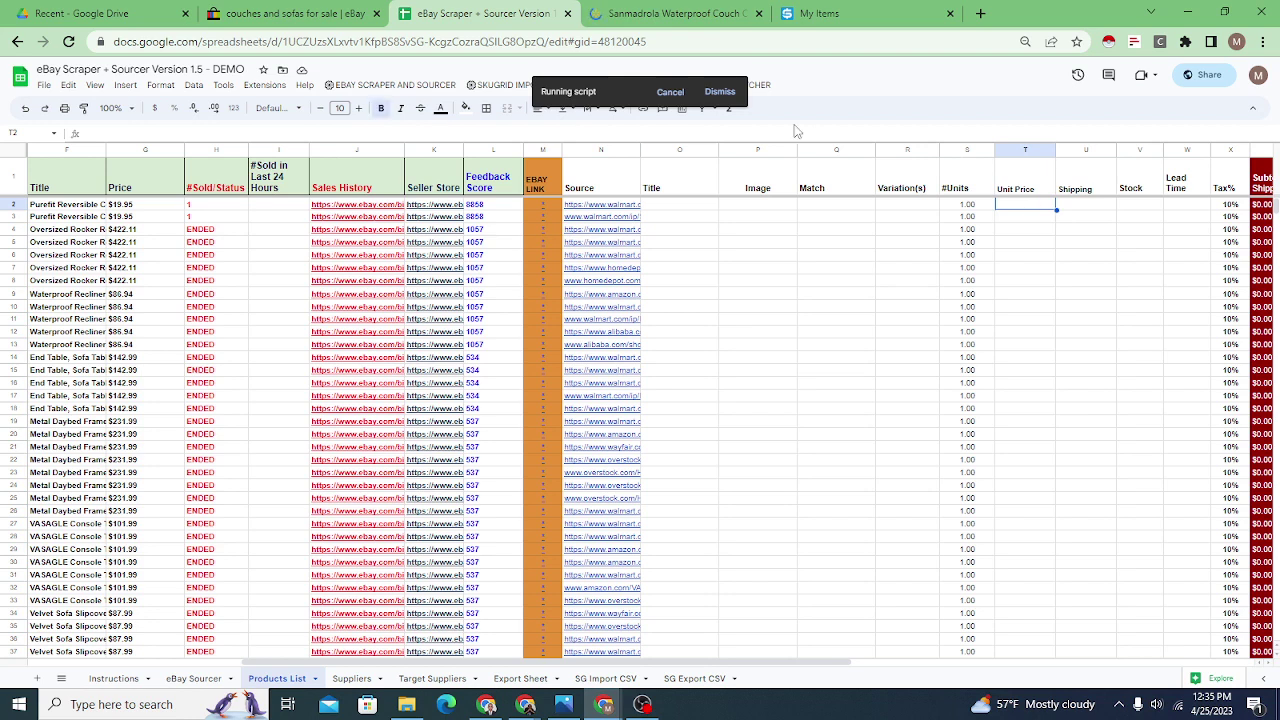
left_click(684, 209)
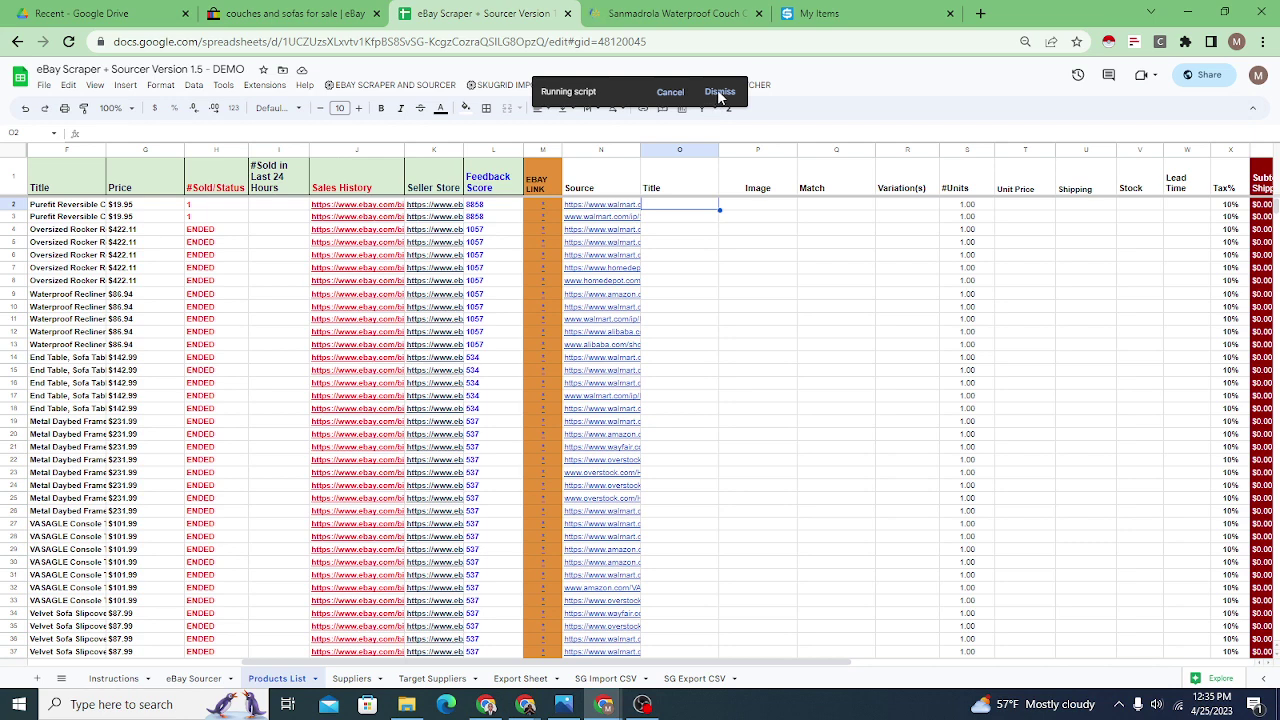
left_click(719, 91)
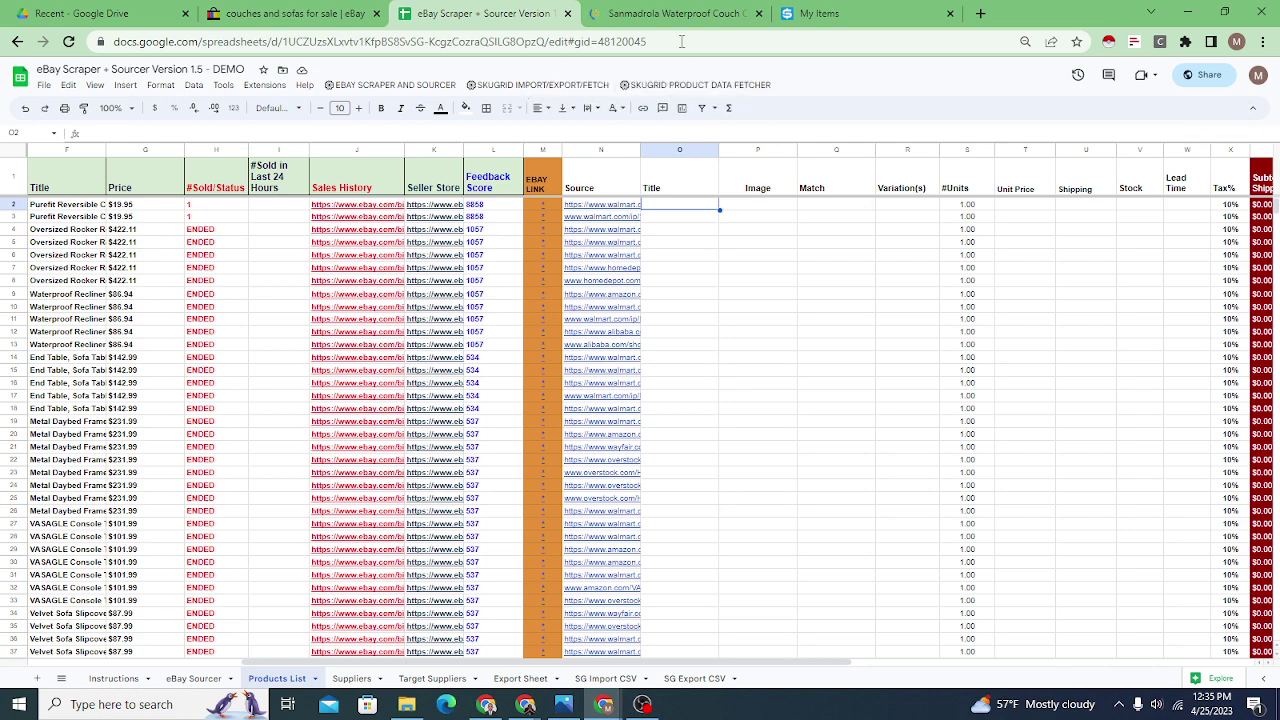
- Switch to SKUGrid with its tab moved beside the spreadsheet's, review the subscription and inventory import/export options, and return to the sheet
left_click(813, 15)
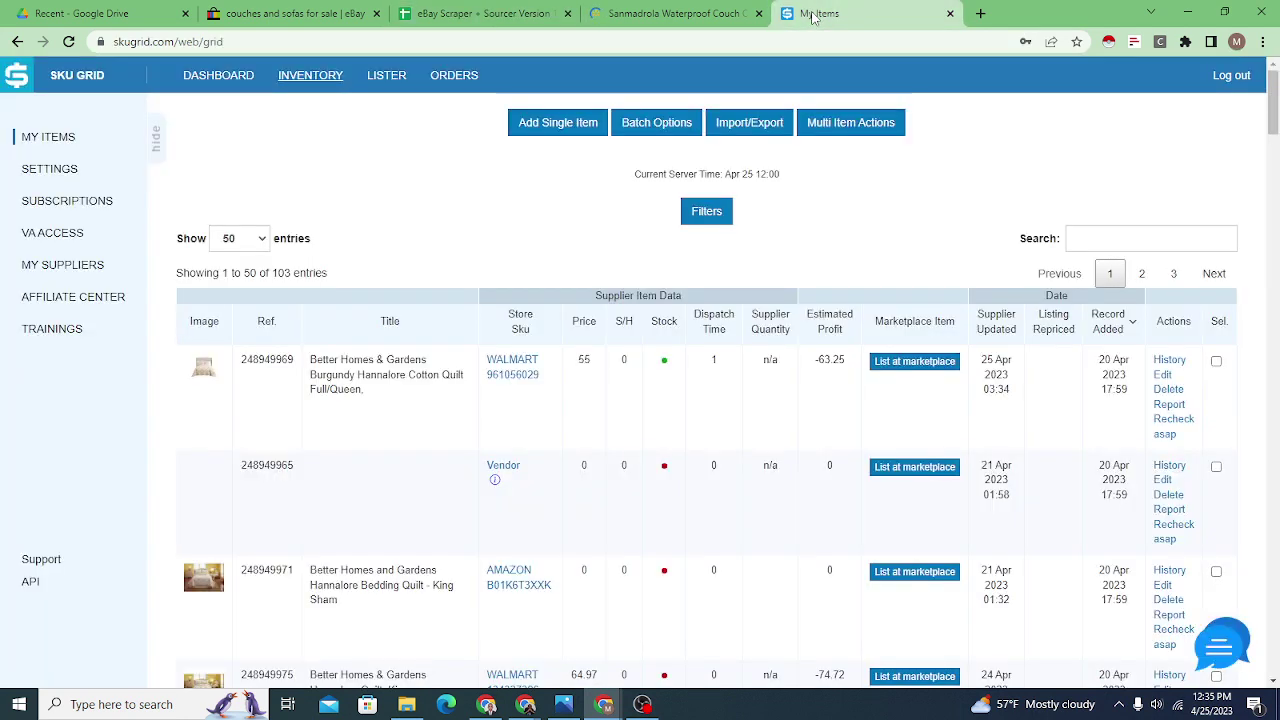
left_click_drag(813, 15, 640, 24)
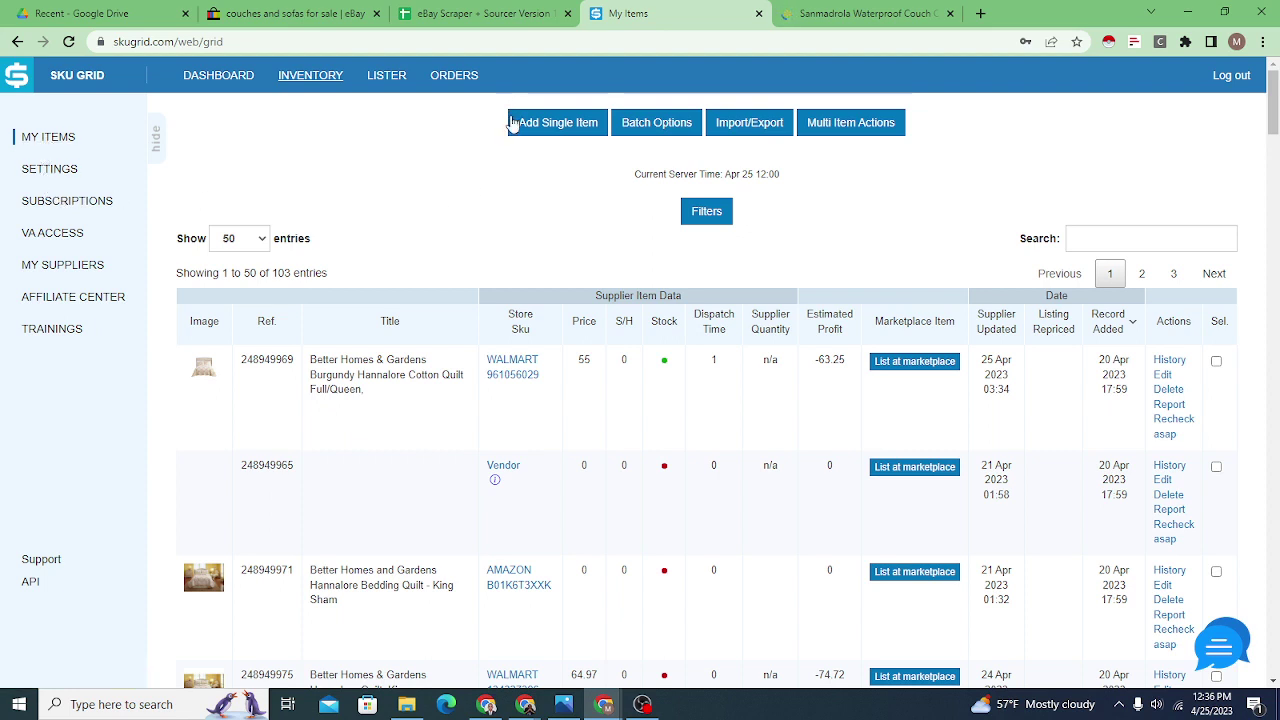
left_click(70, 206)
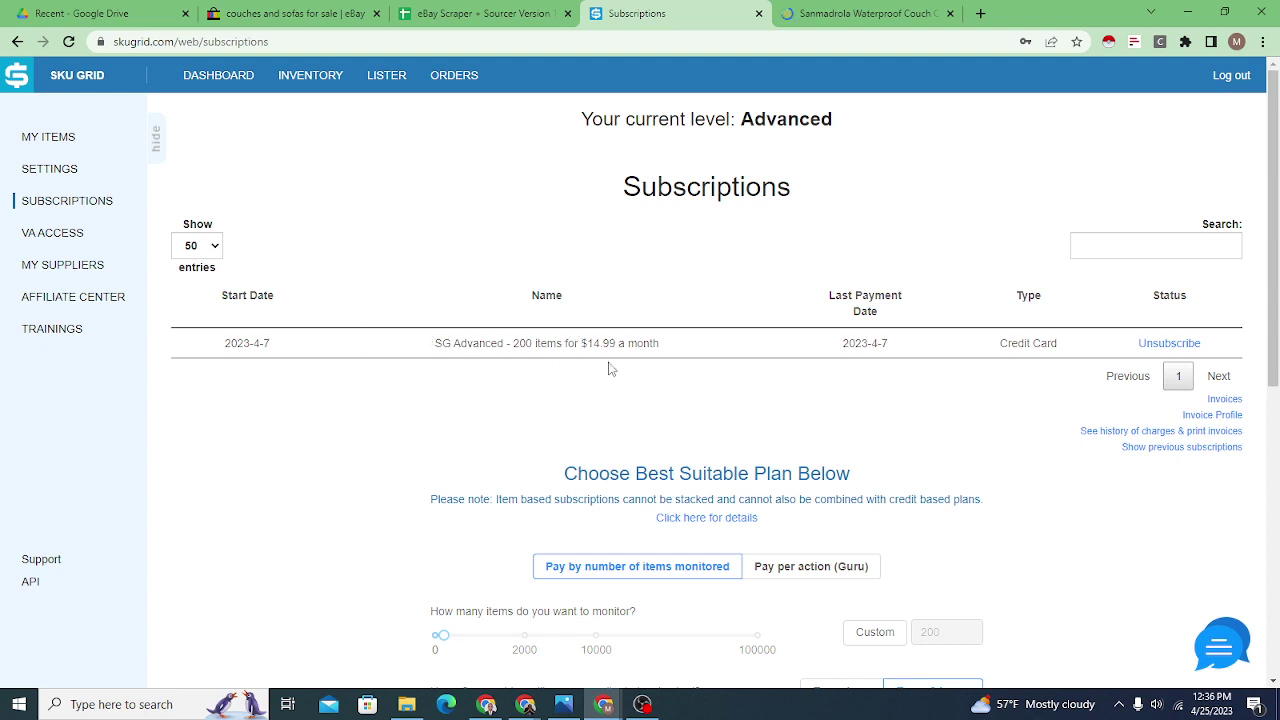
left_click(55, 144)
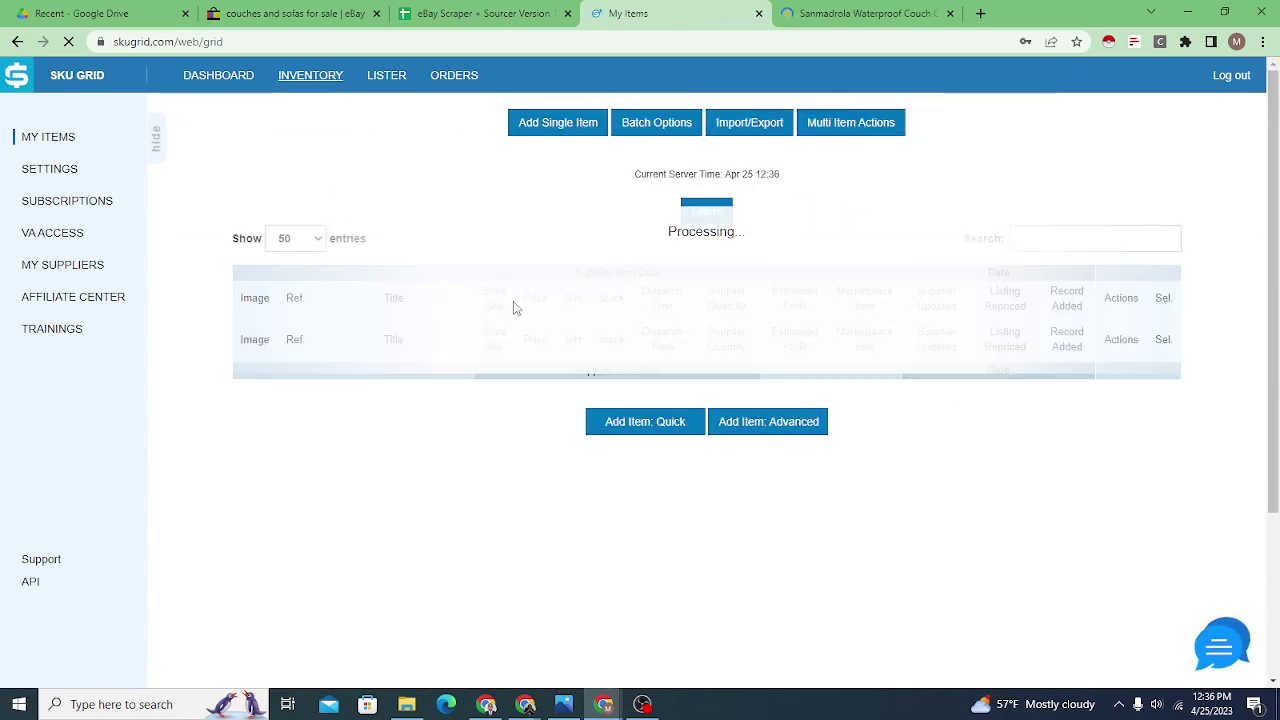
left_click(741, 128)
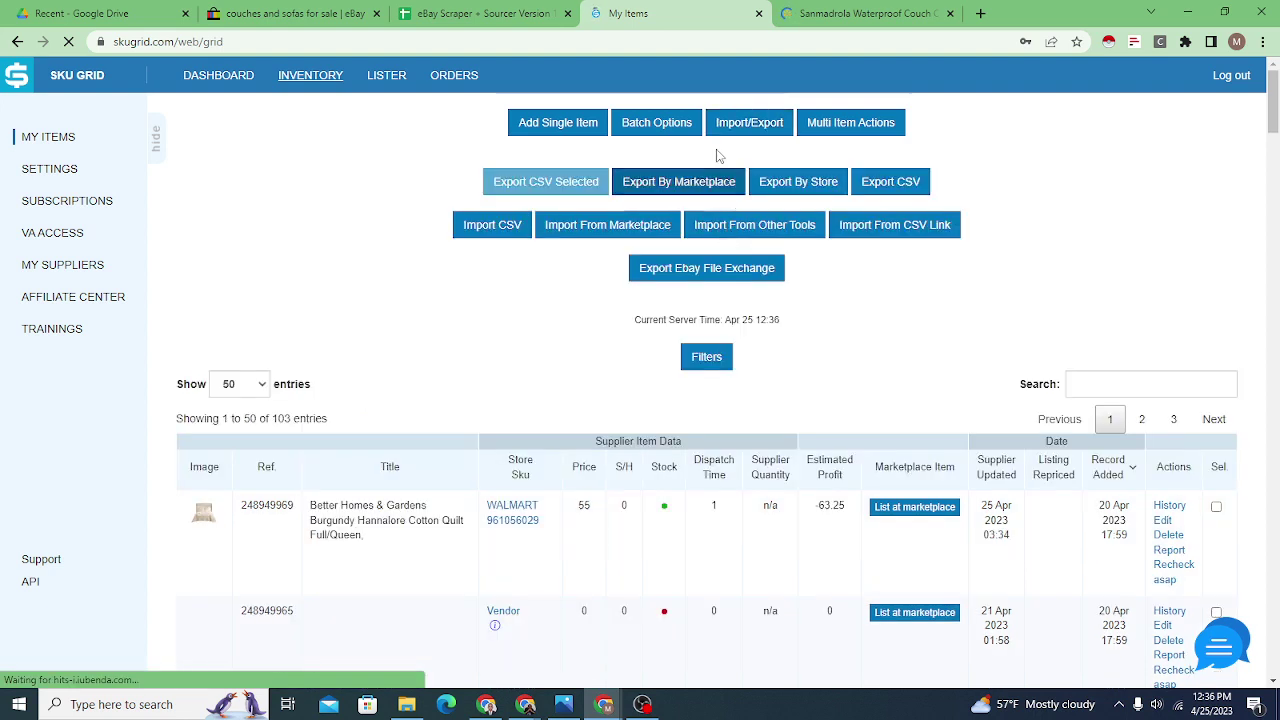
left_click(471, 14)
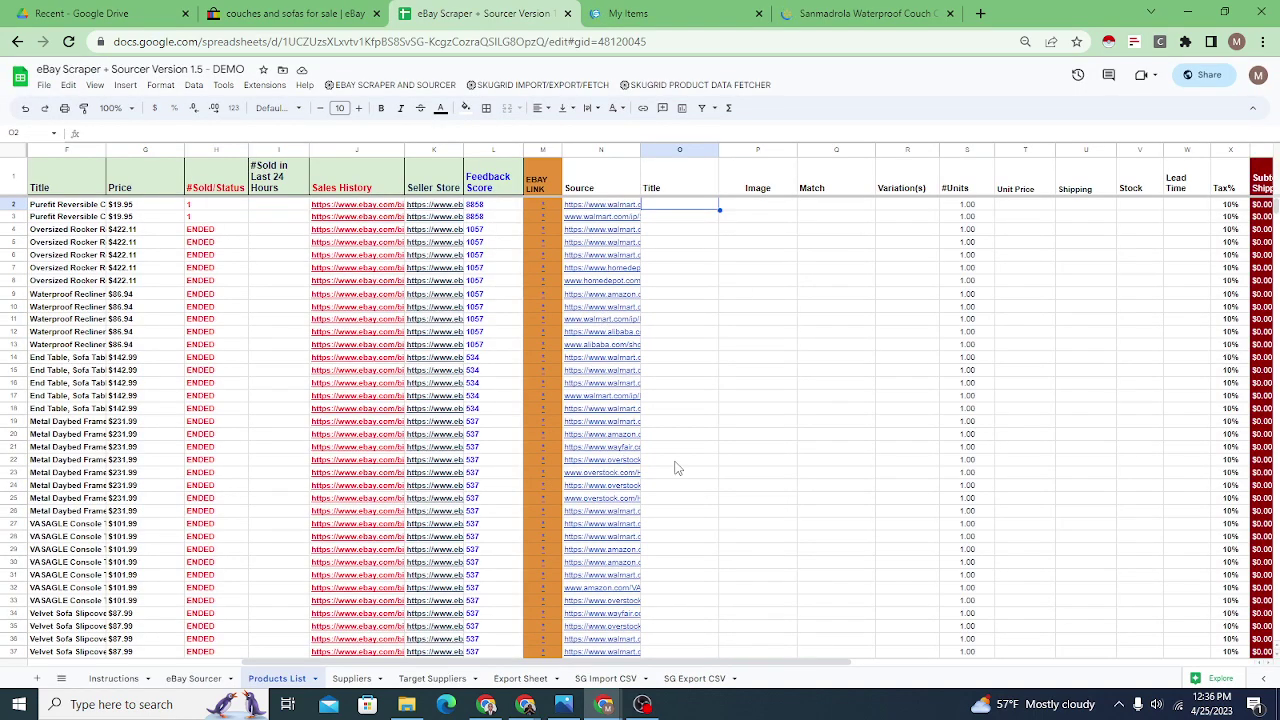
- Start fetching the product list with the SKUGrid product data fetcher from the first product row
left_click(547, 86)
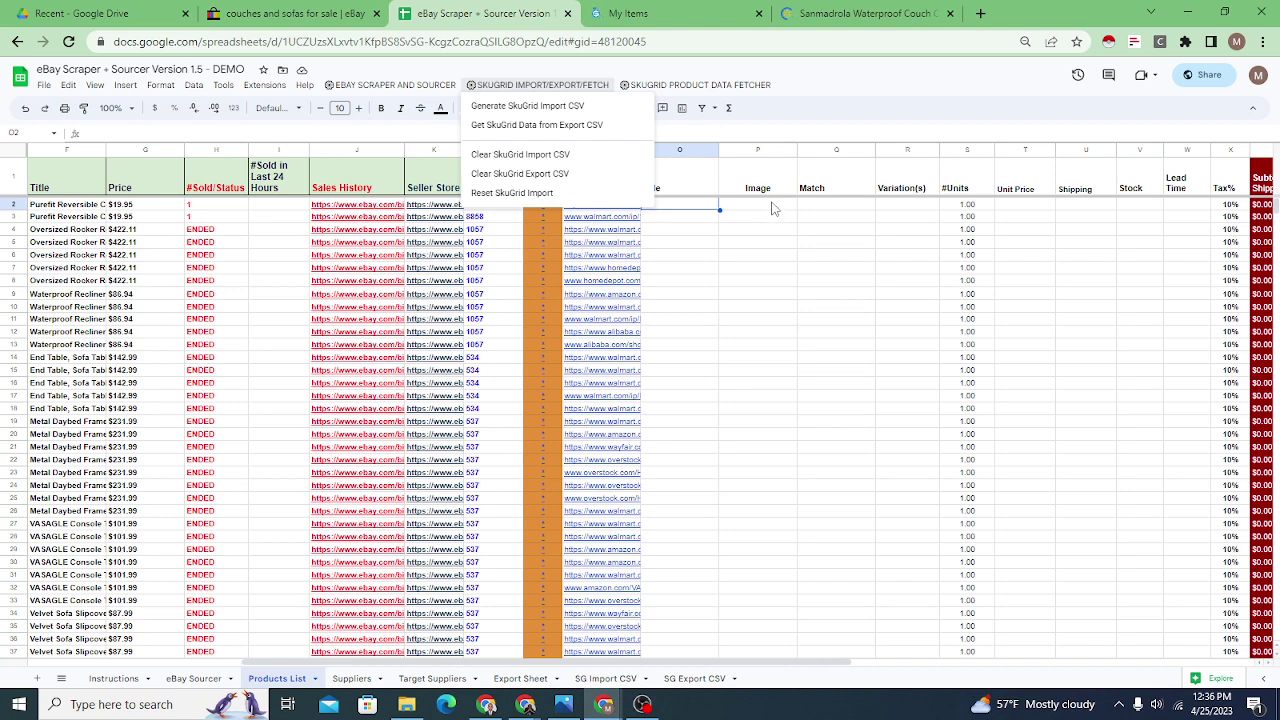
left_click(690, 94)
key("Right")
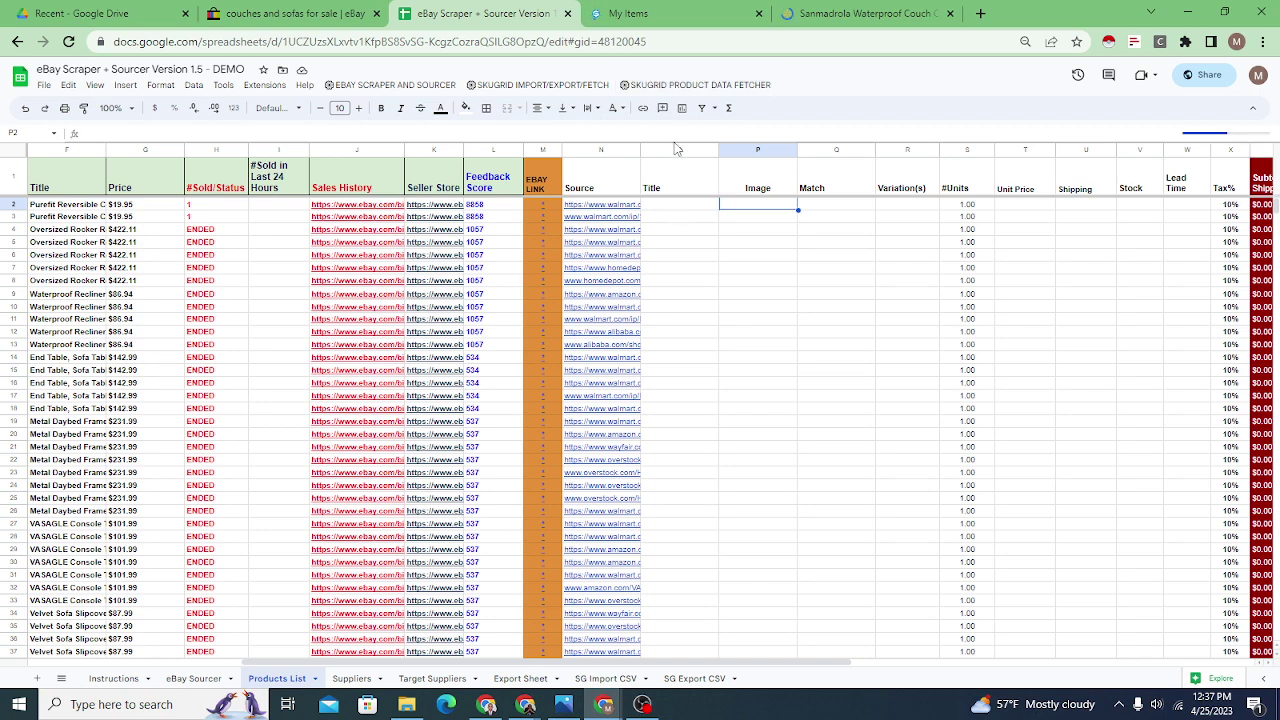
key("Left")
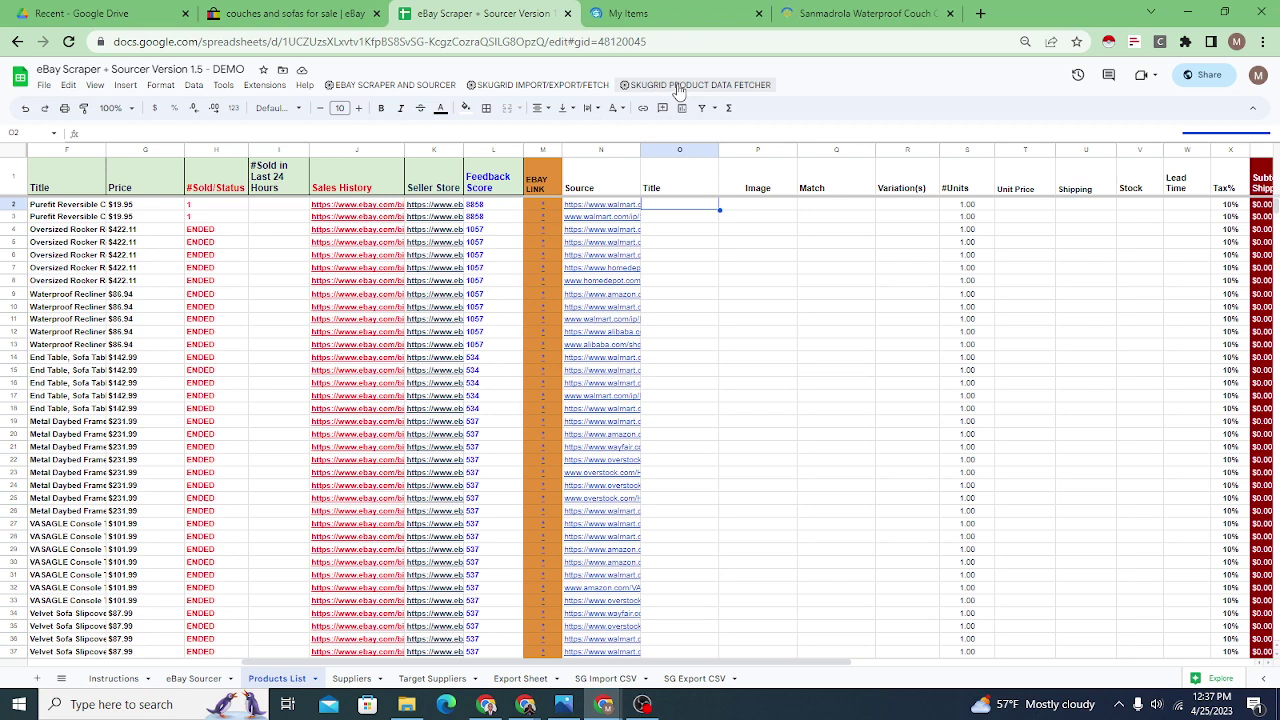
left_click(678, 88)
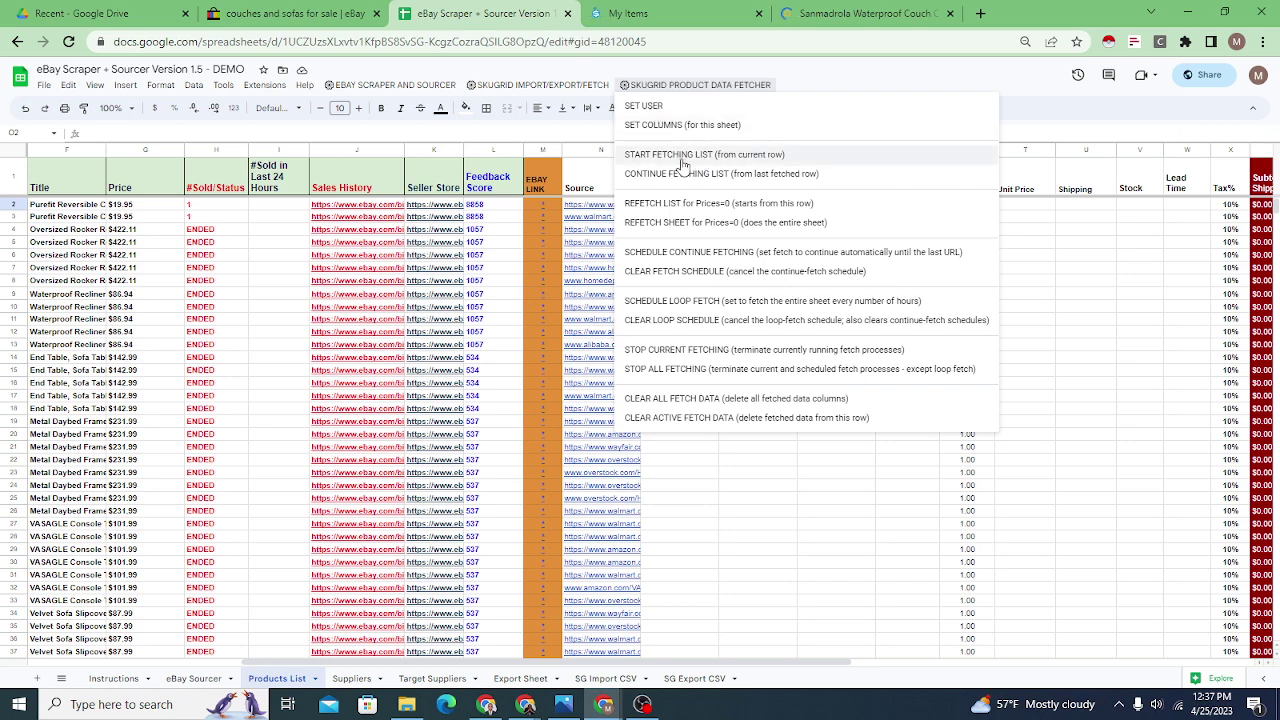
left_click(679, 157)
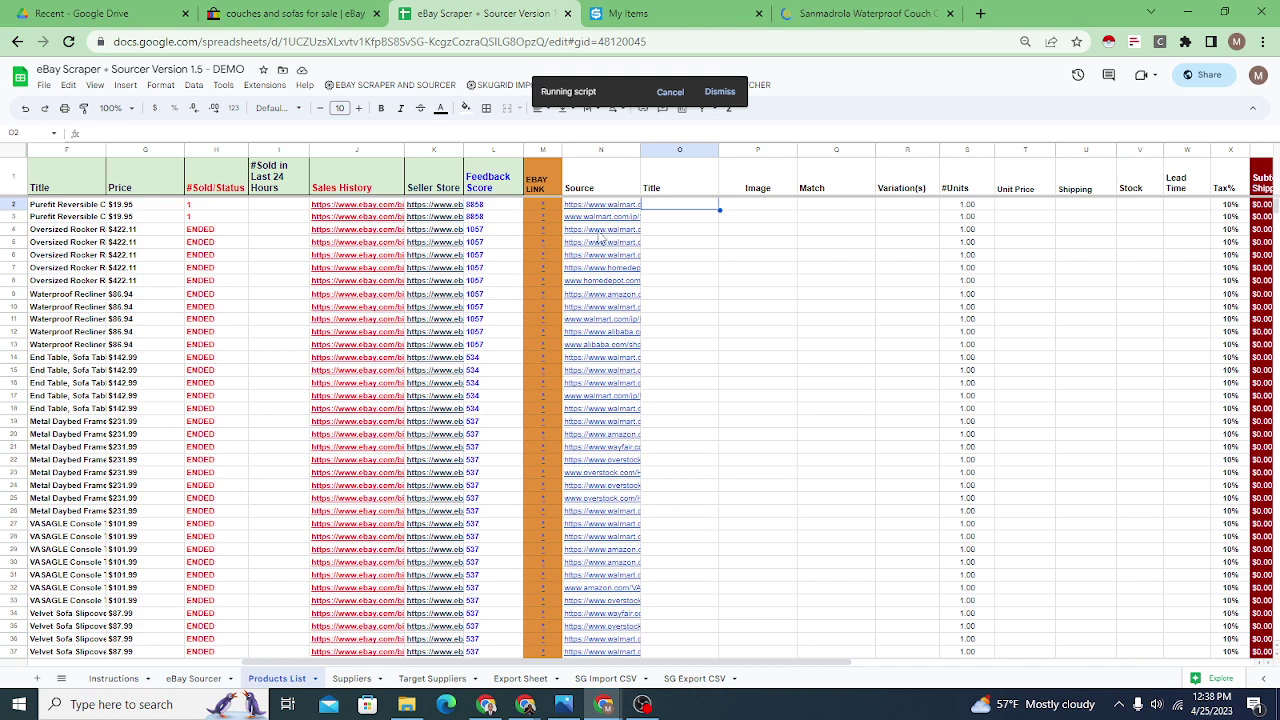
- Check the export options in the SKUGrid inventory, return to the spreadsheet and dismiss the running-script notice
left_click(638, 14)
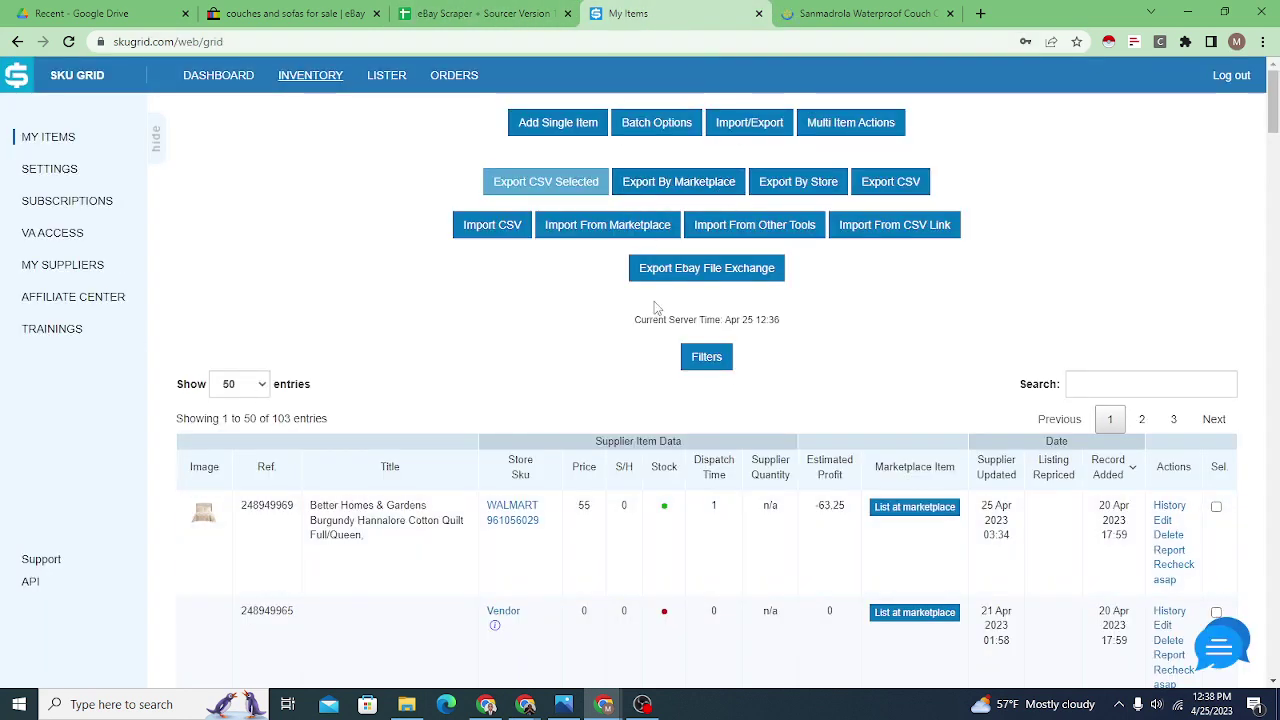
left_click(740, 279)
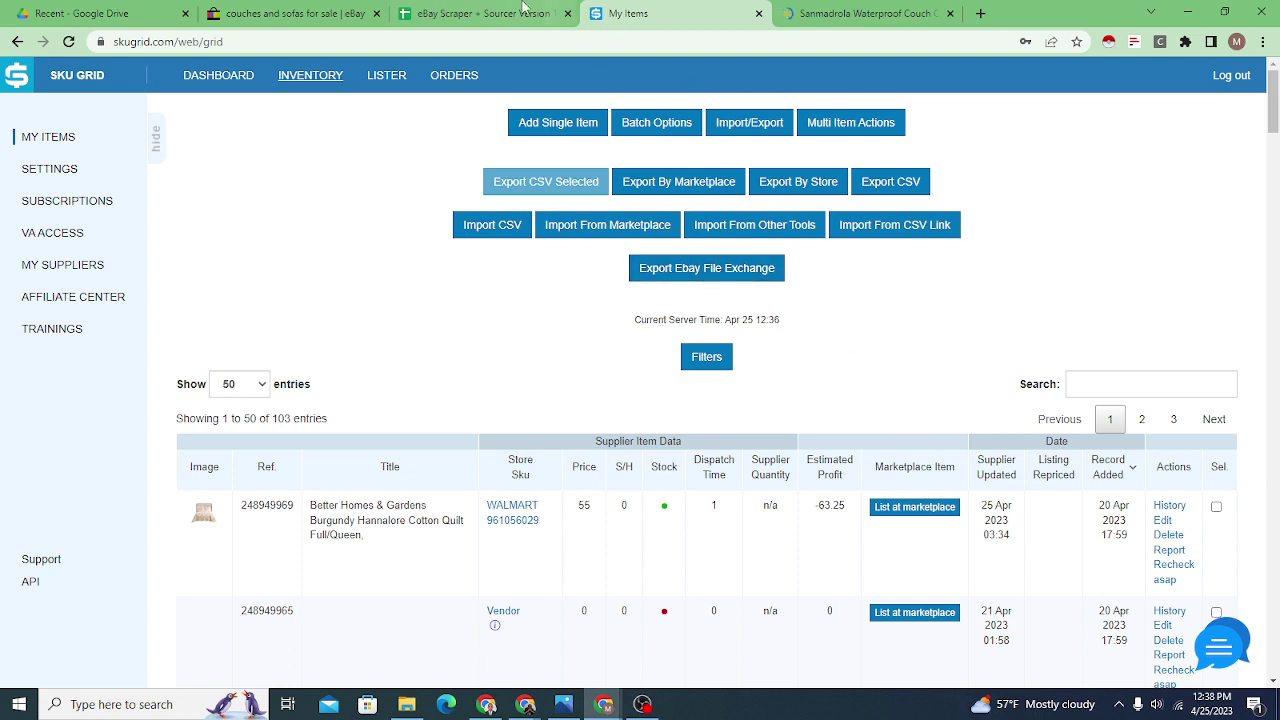
left_click(455, 10)
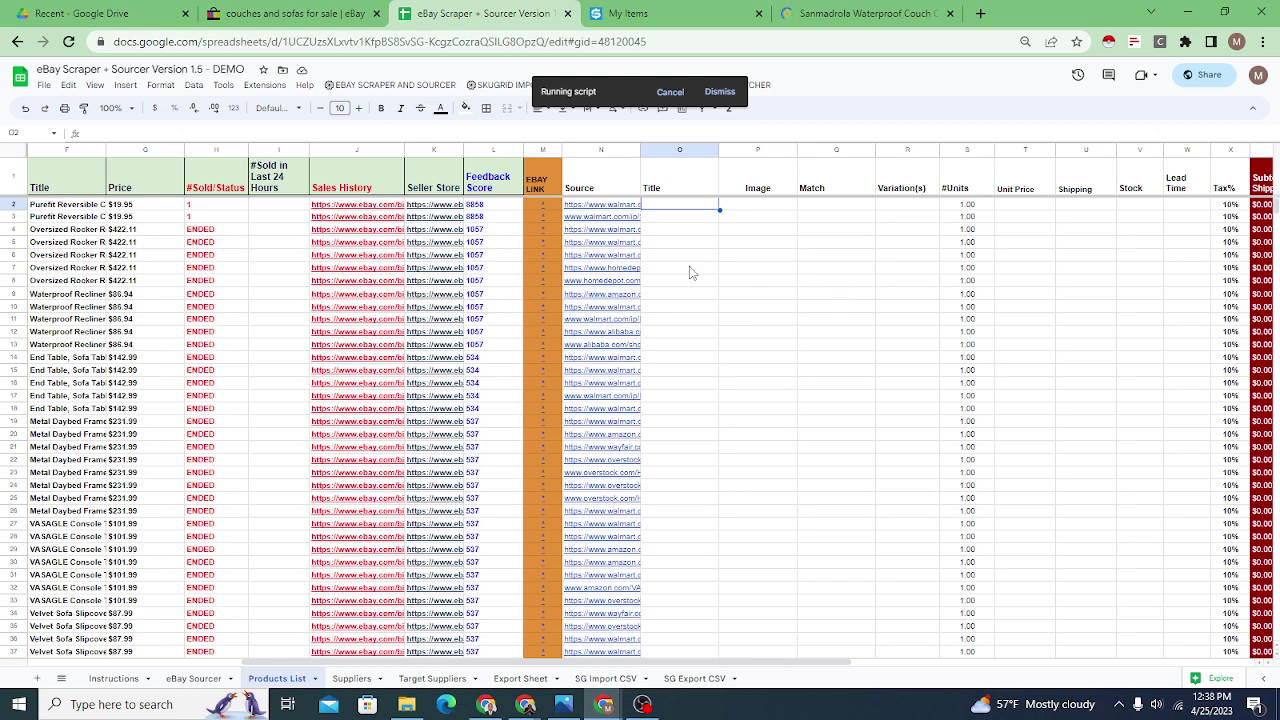
left_click(727, 95)
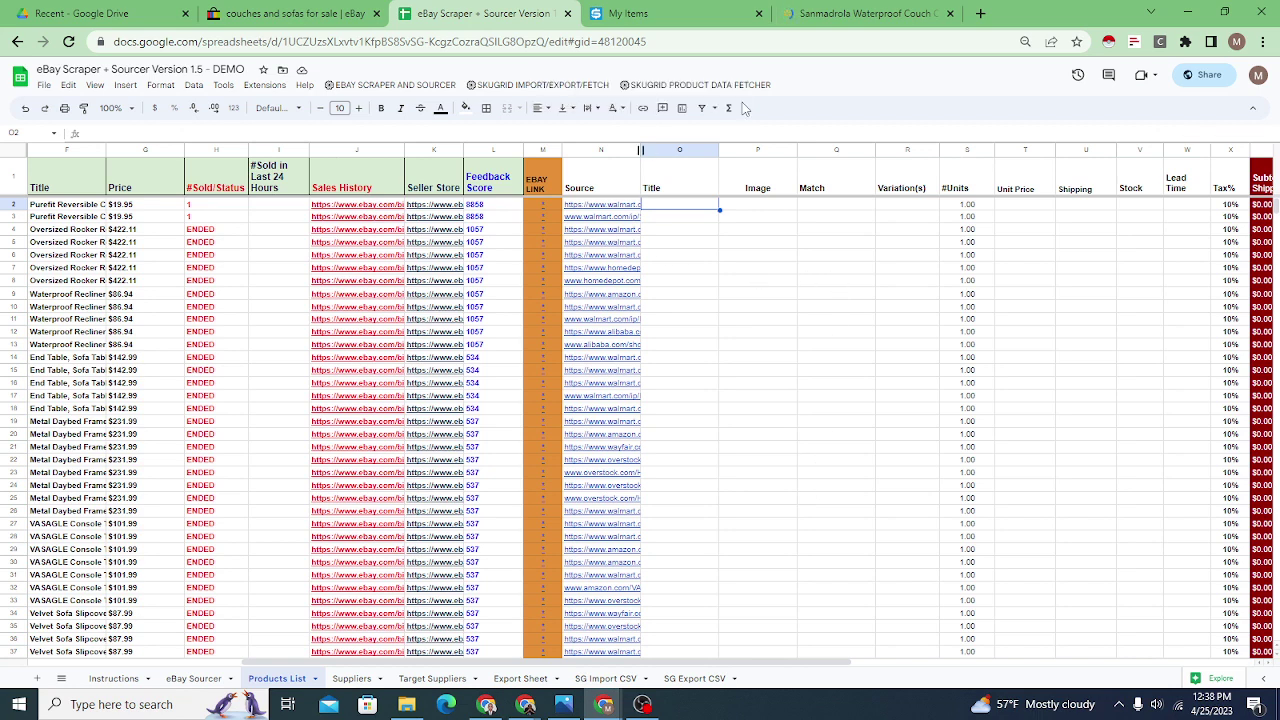
- Schedule SKUGrid product data fetching to continue automatically every 5 minutes until the last URL
left_click(684, 86)
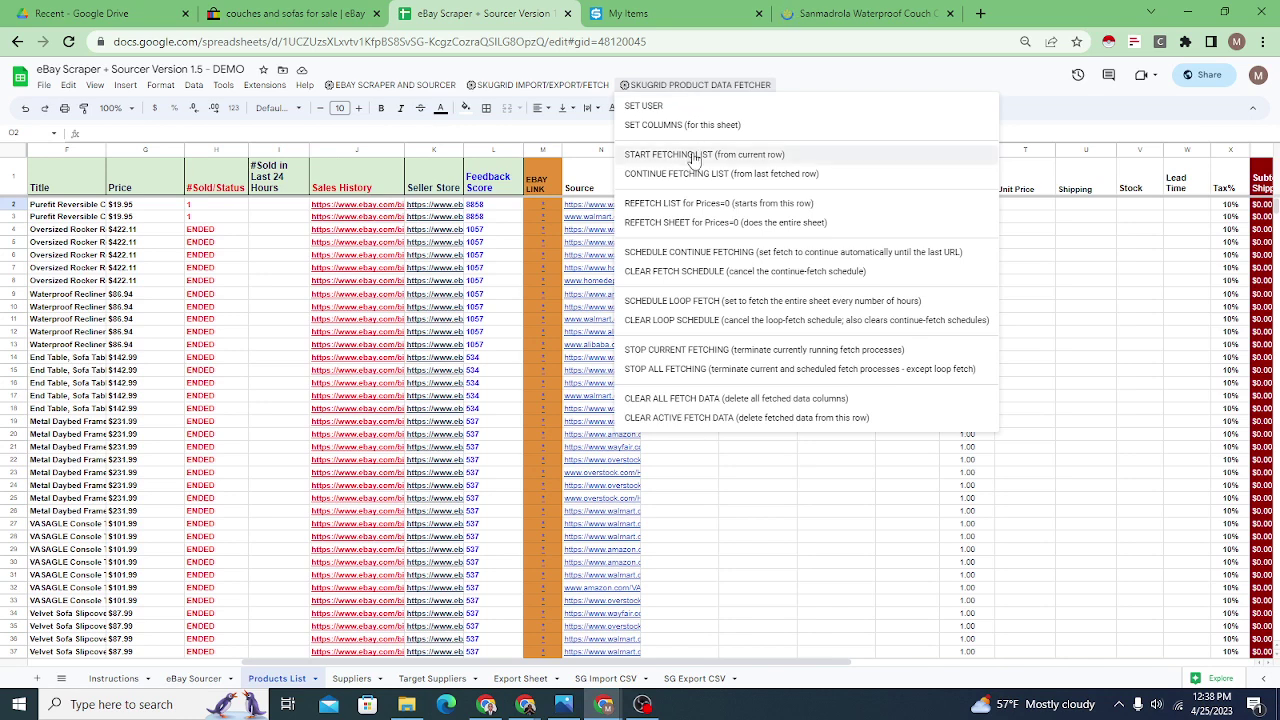
left_click(693, 258)
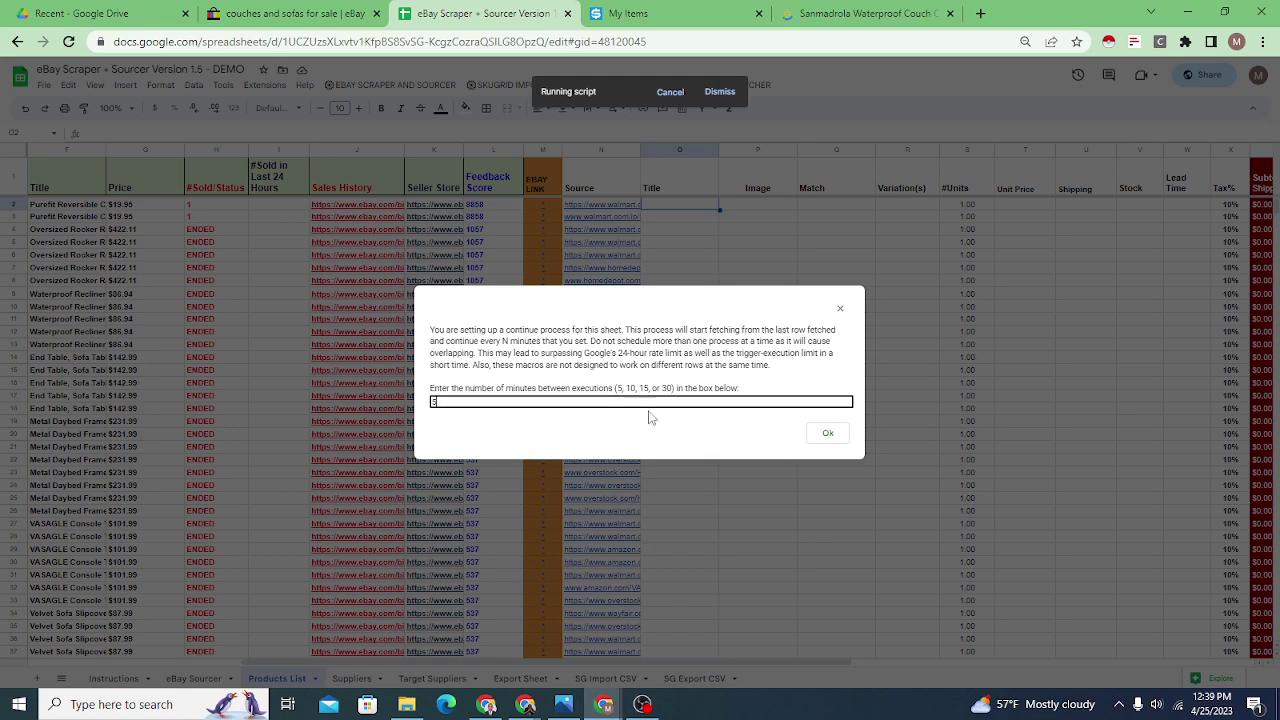
left_click(829, 436)
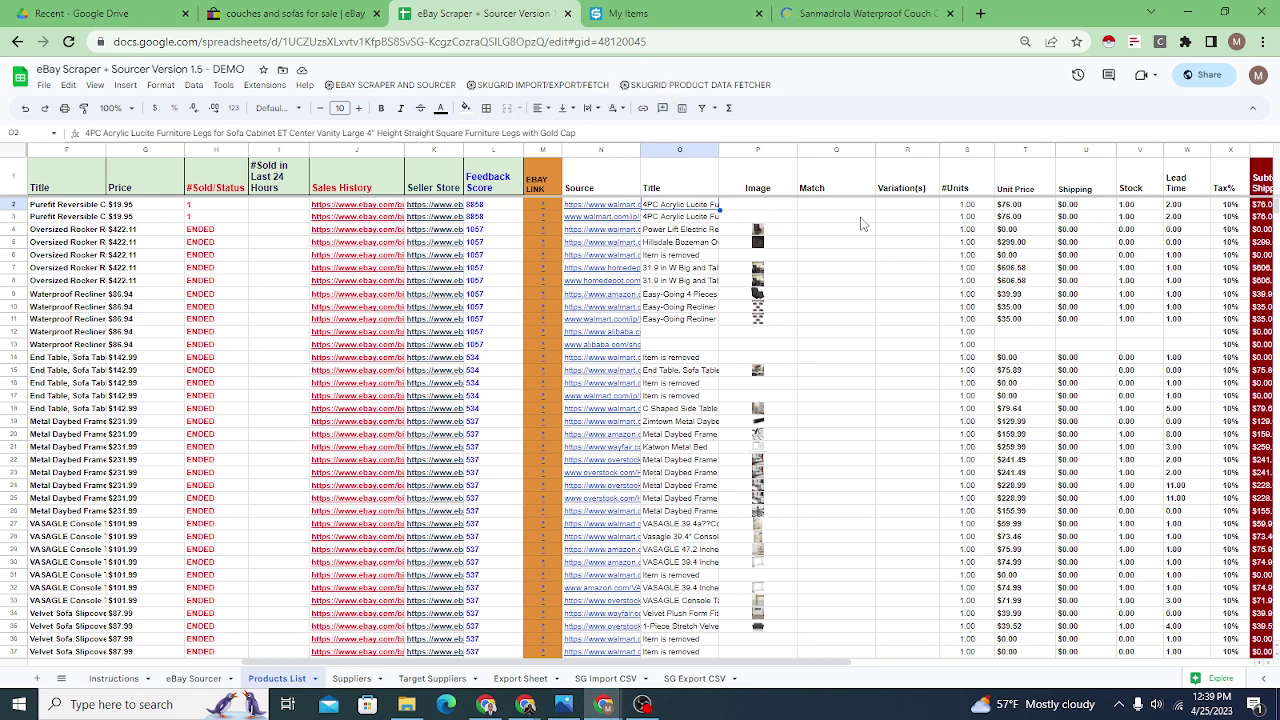
- Review the fetched supplier titles, images and prices down the product list, and recheck the fetcher's scheduling commands
left_click(766, 206)
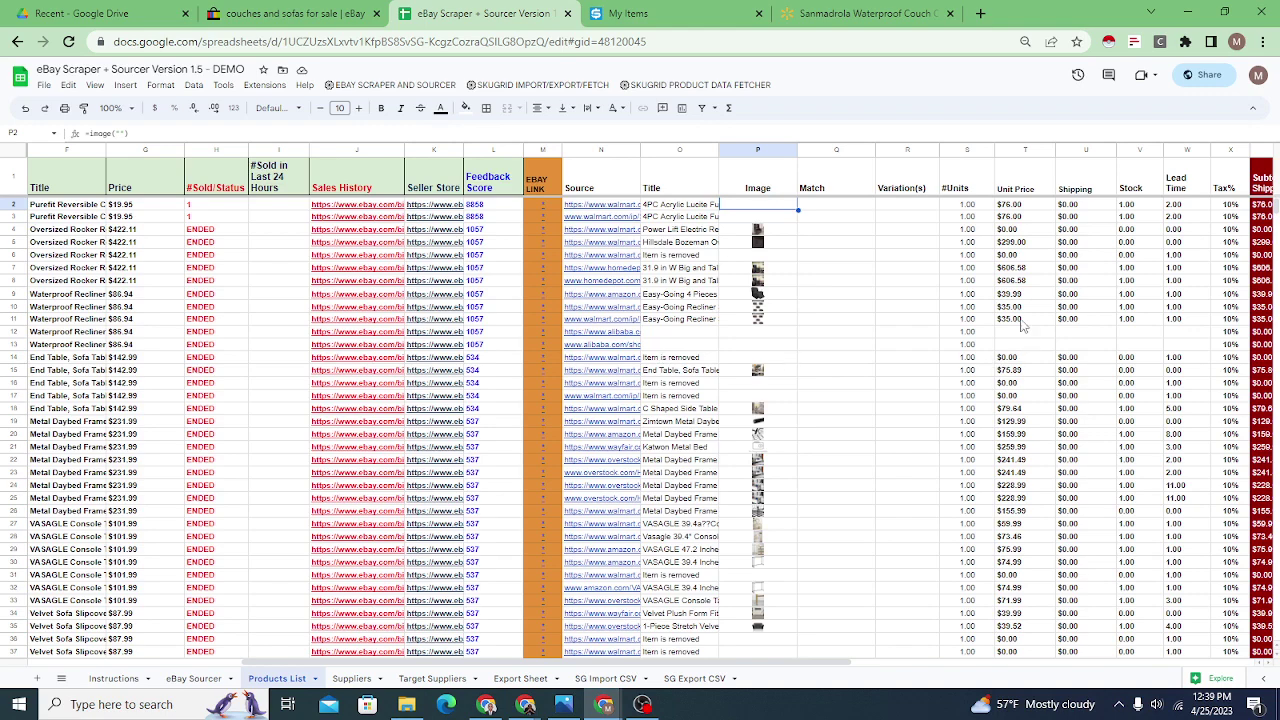
scroll(1005, 462, "down", 2)
scroll(1005, 462, "down", 9)
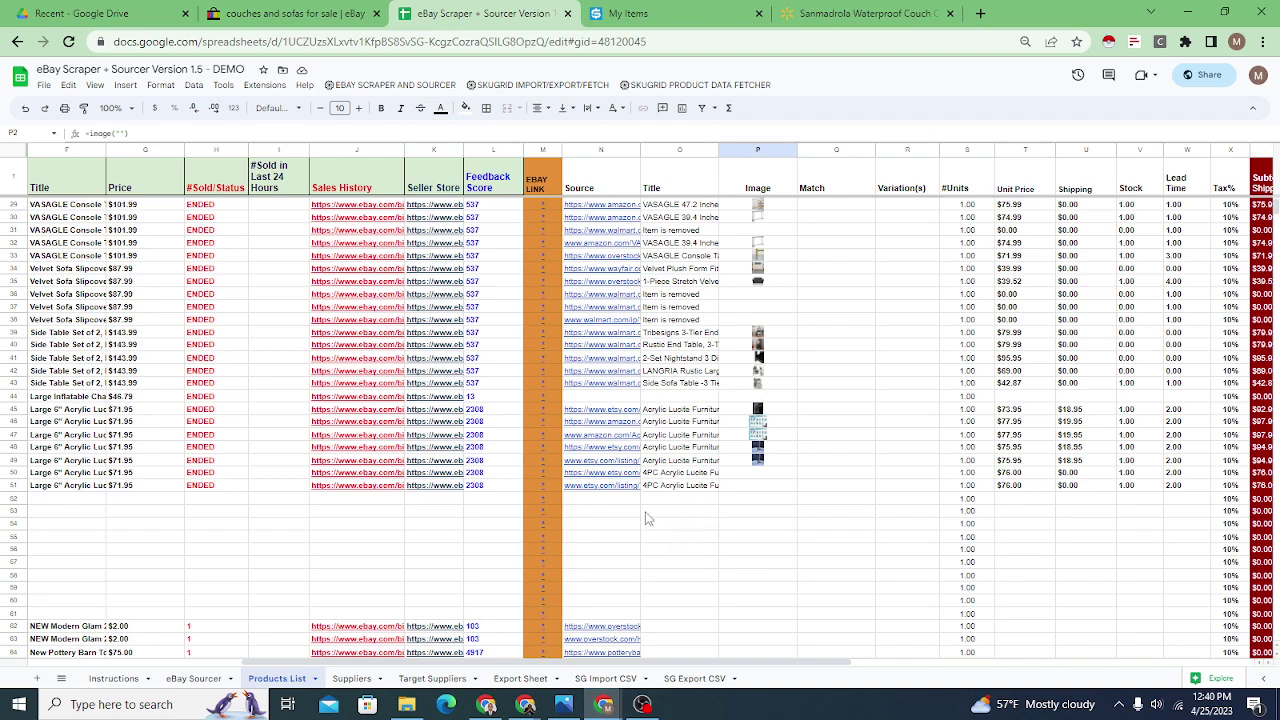
scroll(770, 521, "up", 10)
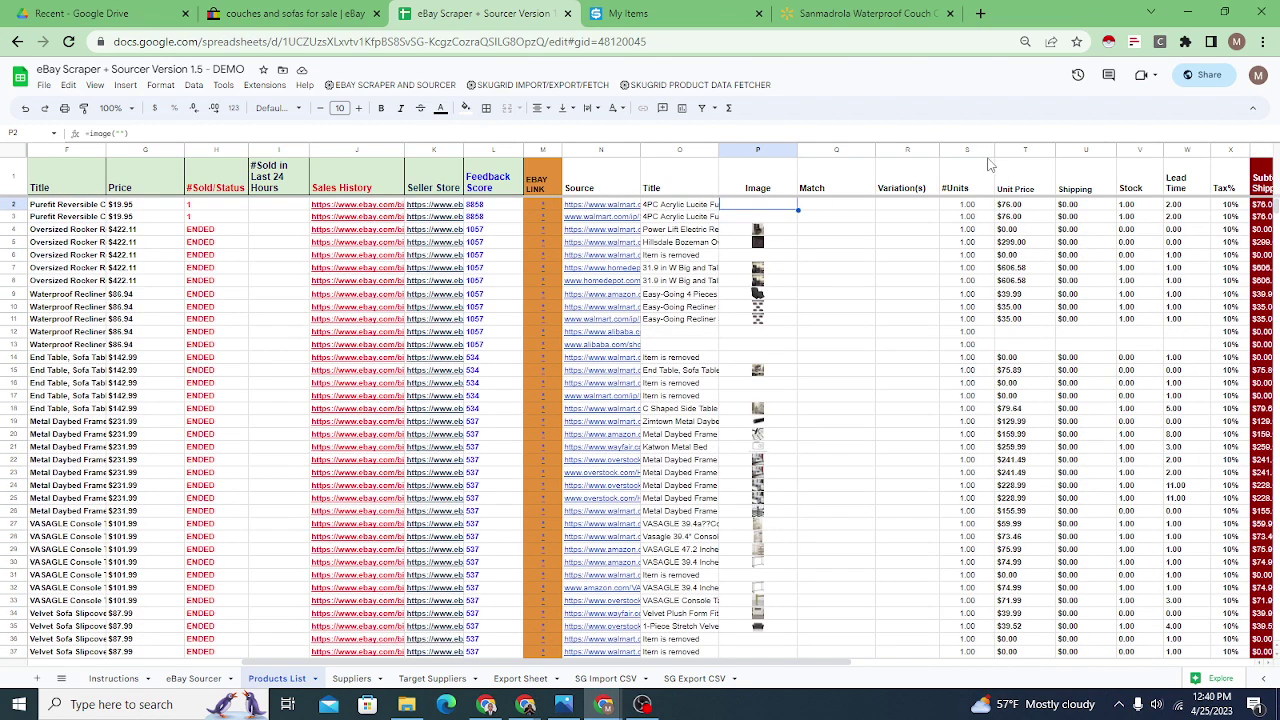
left_click(684, 85)
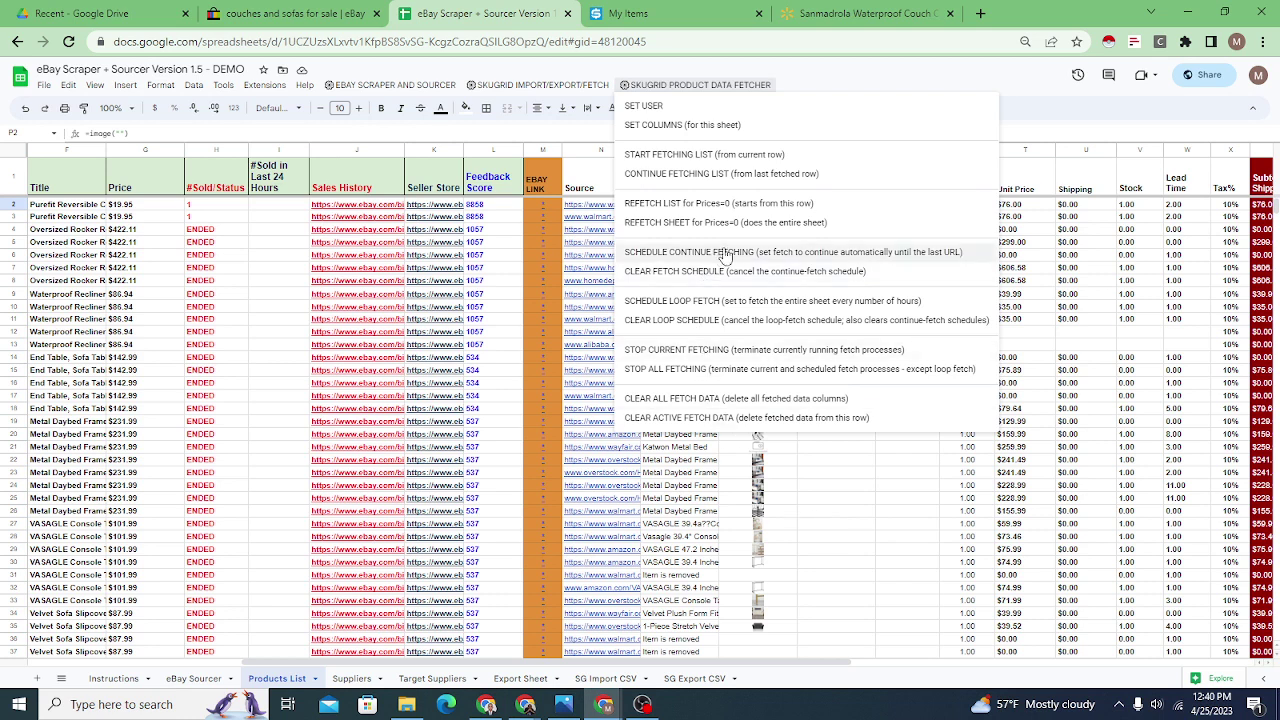
left_click(846, 488)
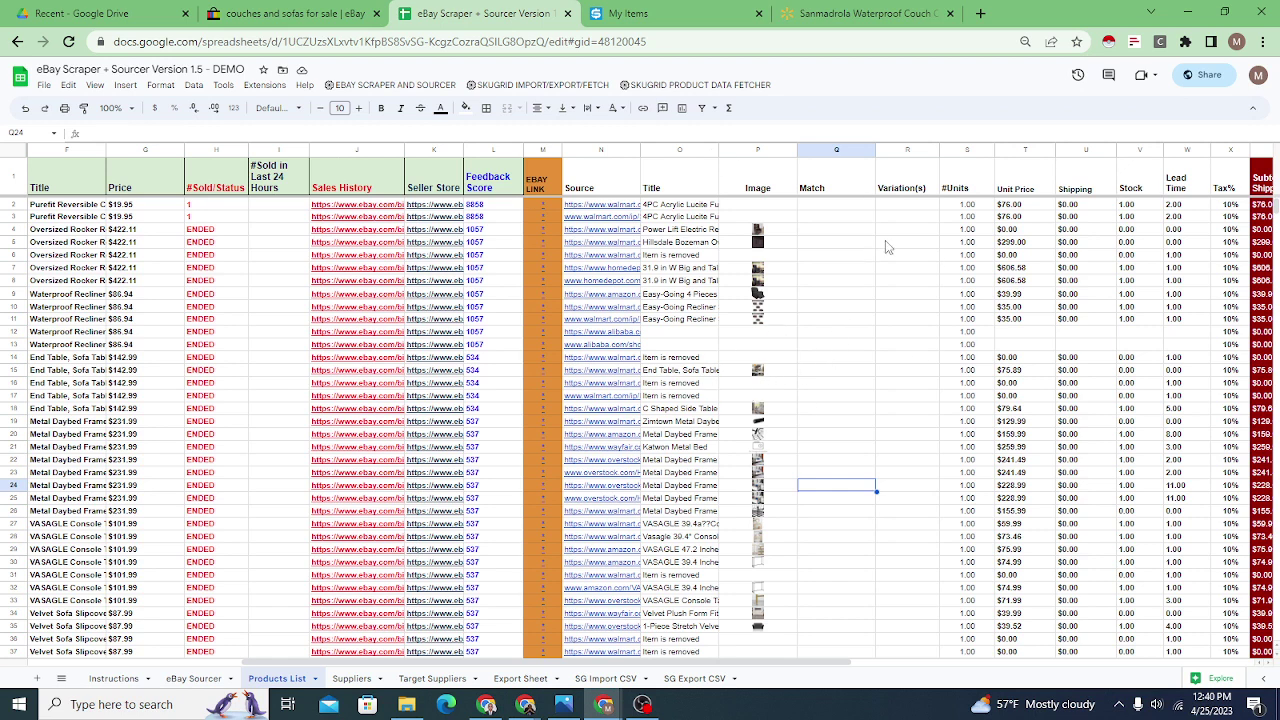
- Examine the fetched supplier values in the first product row, from Unit Price and Shipping onward
left_click(1022, 206)
key("Right")
key("Right")
key("Right")
key("Right")
key("Right")
key("Right")
key("Right")
key("Right")
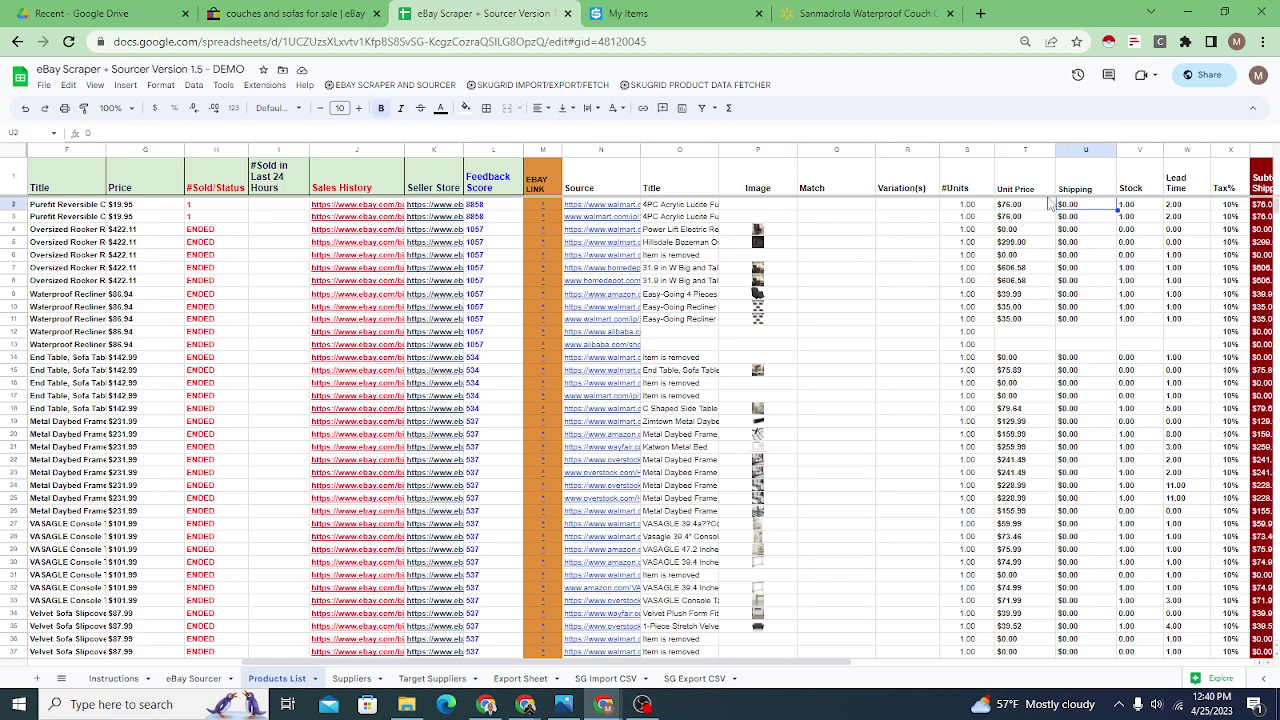
- Review the first product's supplier cost, eBay fees, payout and profit, and examine the ROI column down to row 10
key("Right")
key("Right")
key("Right")
key("Right")
key("Right")
key("Right")
key("Right")
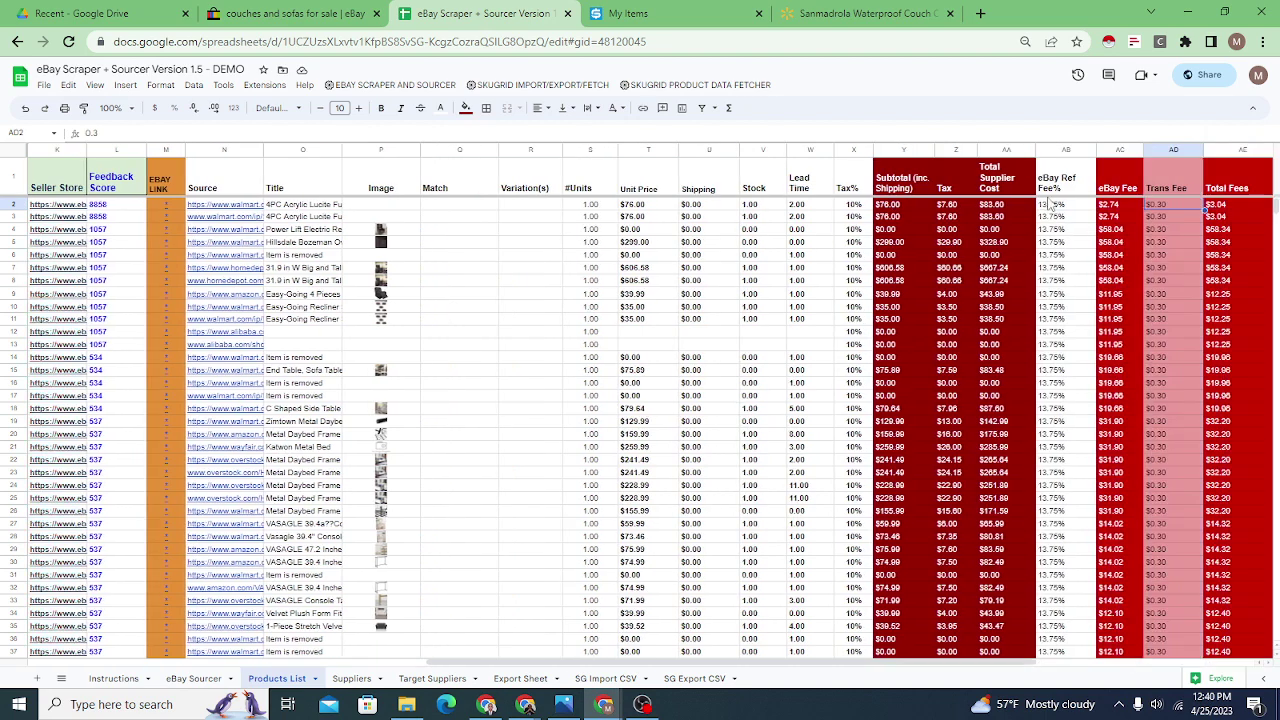
key("Left")
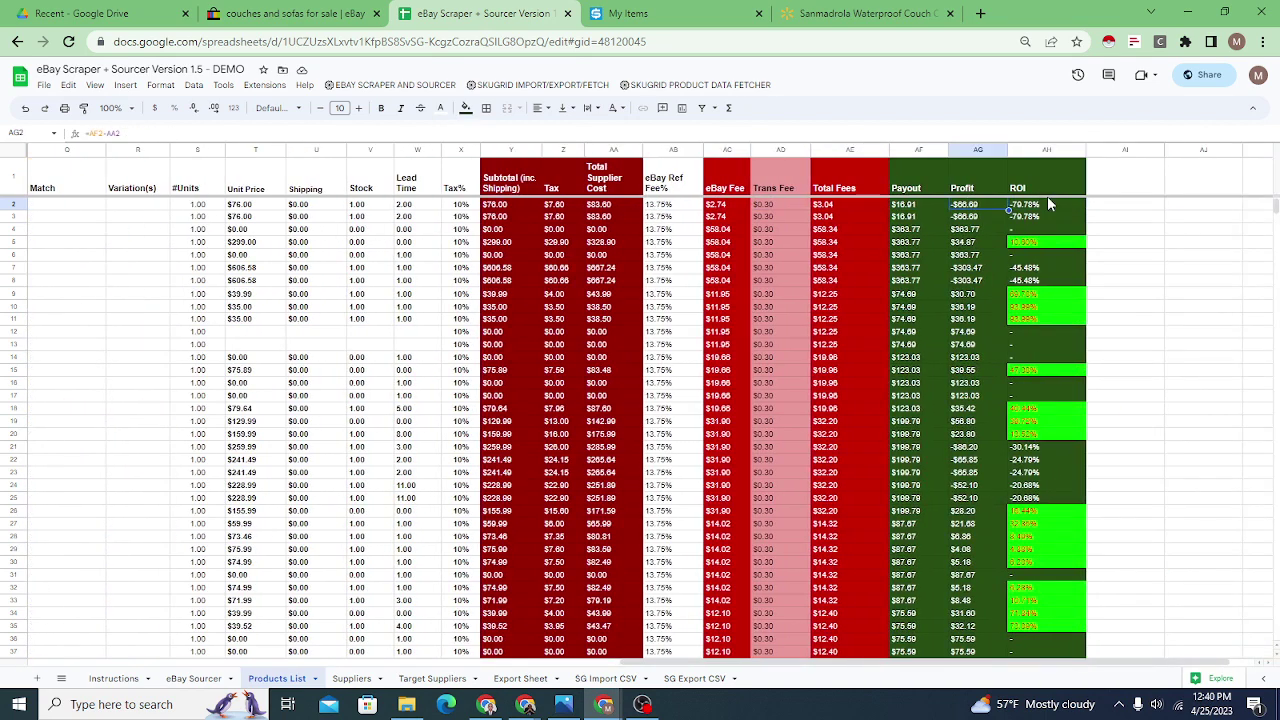
key("Down")
key("Down")
key("Down")
key("Down")
key("Down")
key("Down")
key("Down")
key("Down")
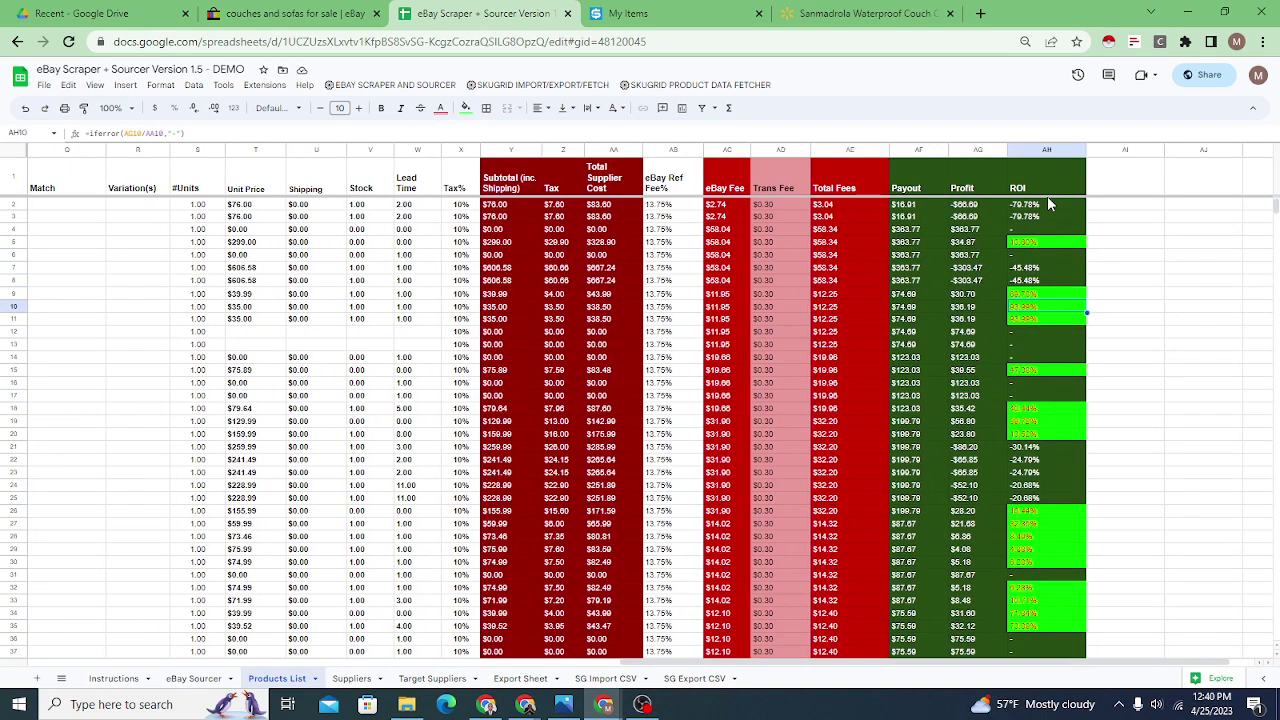
- Go back to the start of row 9 and examine the waterproof recliner's eBay listing details, from Item ID to Feedback Score
key("Up")
key("Left")
key("Left")
key("ctrl+Left")
key("ctrl+Left")
key("ctrl+Left")
key("Right")
key("Right")
key("Right")
key("Right")
key("Right")
key("Right")
key("Right")
key("Right")
key("Right")
key("Right")
key("Right")
key("Right")
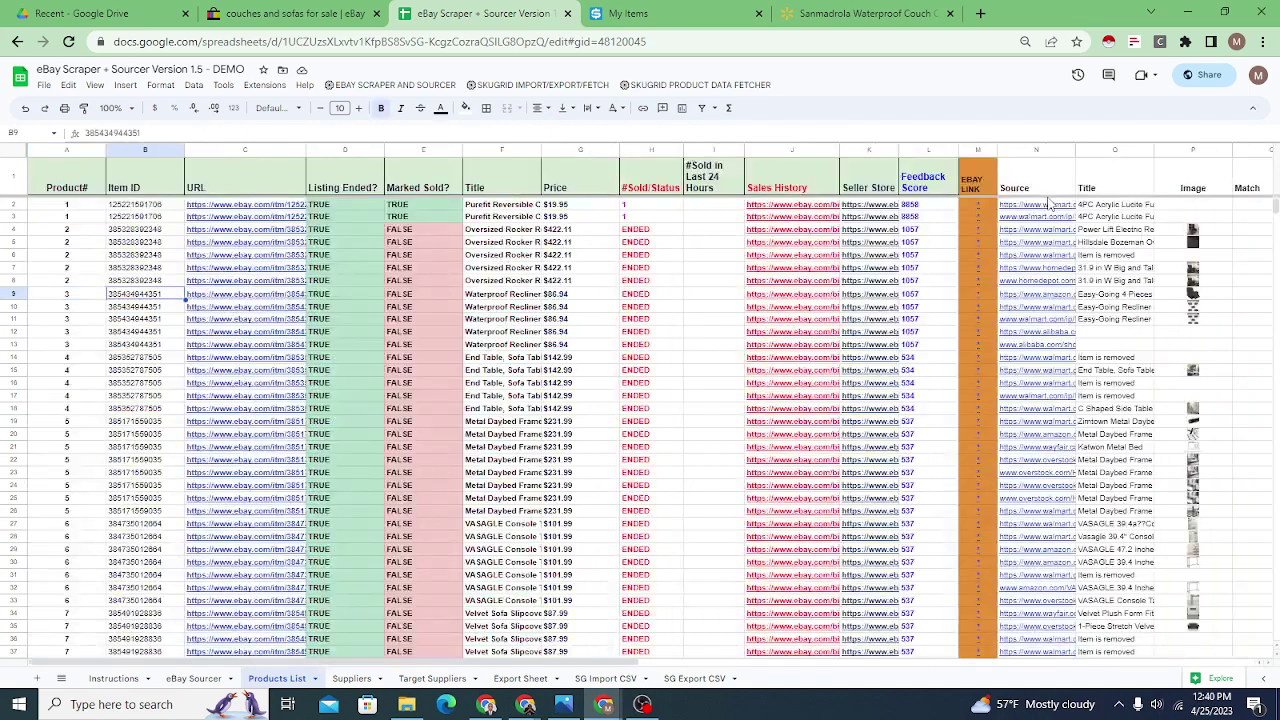
key("Left")
key("Right")
key("Left")
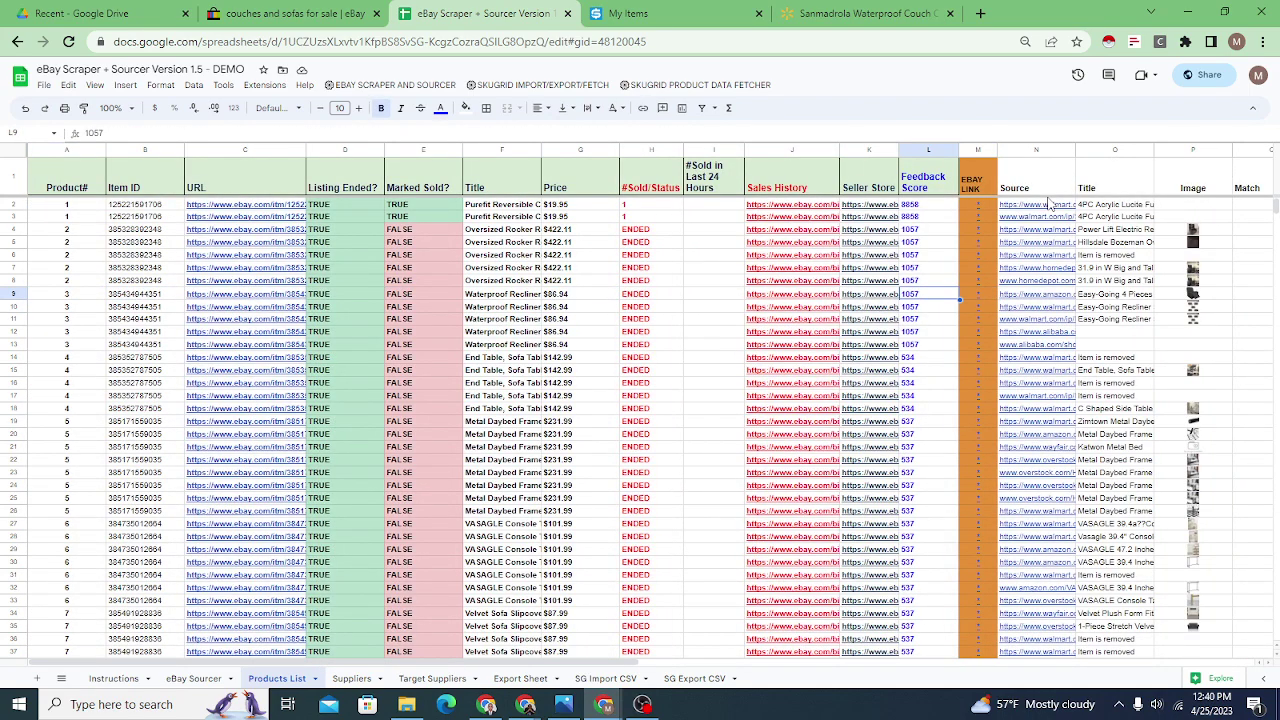
key("Left")
key("Left")
key("Left")
key("Left")
key("Left")
key("Left")
- Follow row 9 across to its Profit value and compare it with the supplier's Unit Price
key("Right")
key("Right")
key("Right")
key("Right")
key("Right")
key("Right")
key("Right")
key("Right")
key("Right")
key("Right")
key("Right")
key("Right")
key("Right")
key("Right")
key("Right")
key("Right")
key("Right")
key("Right")
key("Right")
key("Right")
key("Right")
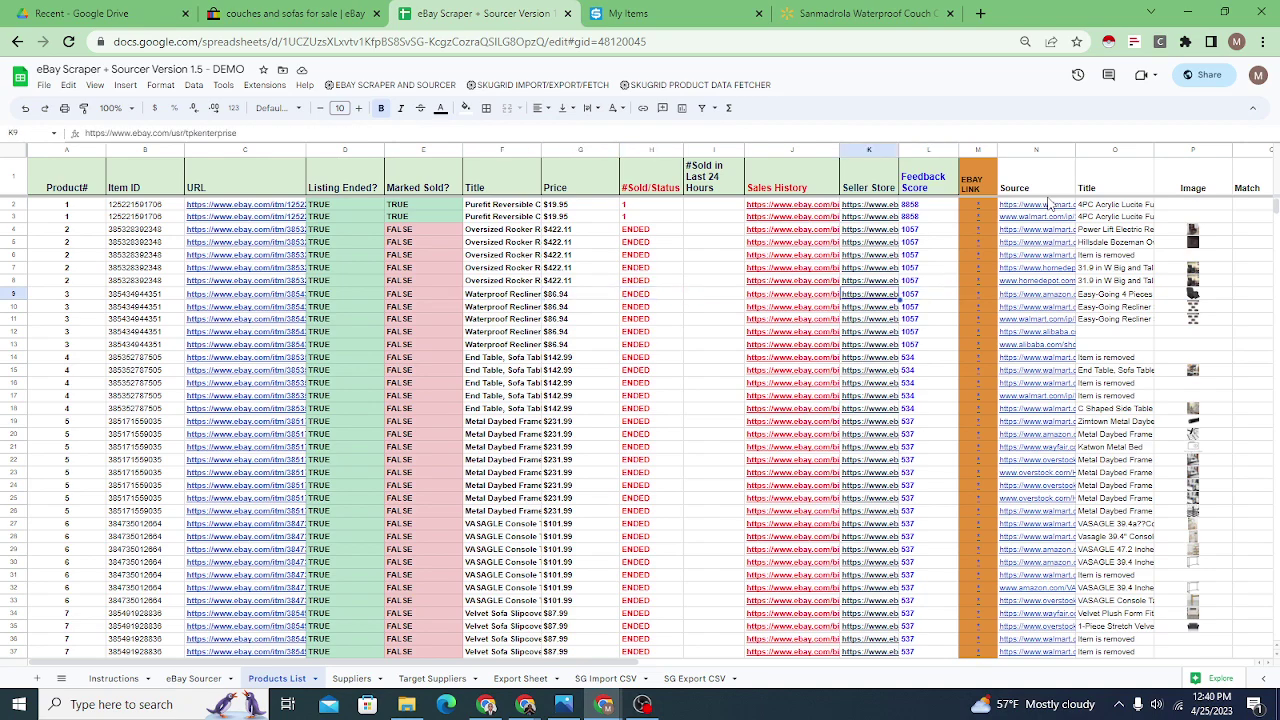
key("Left")
key("Left")
key("Left")
key("Left")
key("Left")
key("Left")
key("Left")
key("Left")
key("Left")
key("Left")
key("Left")
key("Left")
key("Left")
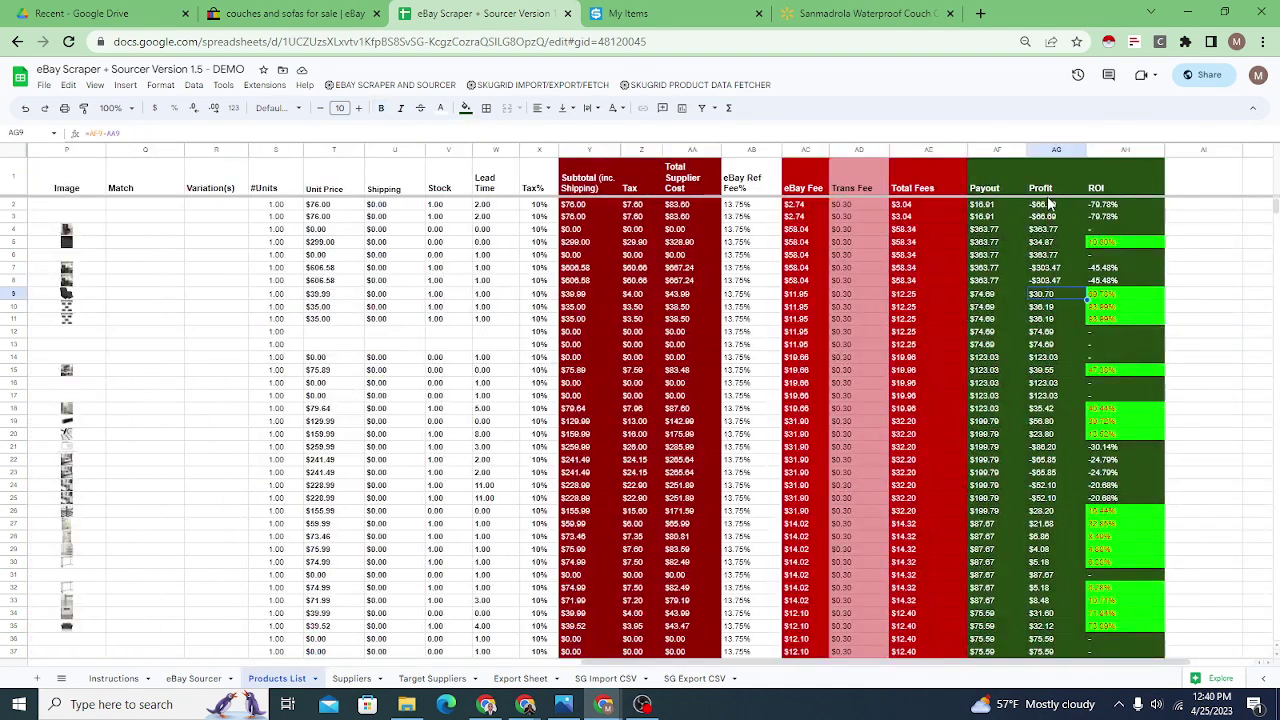
key("Left")
key("Left")
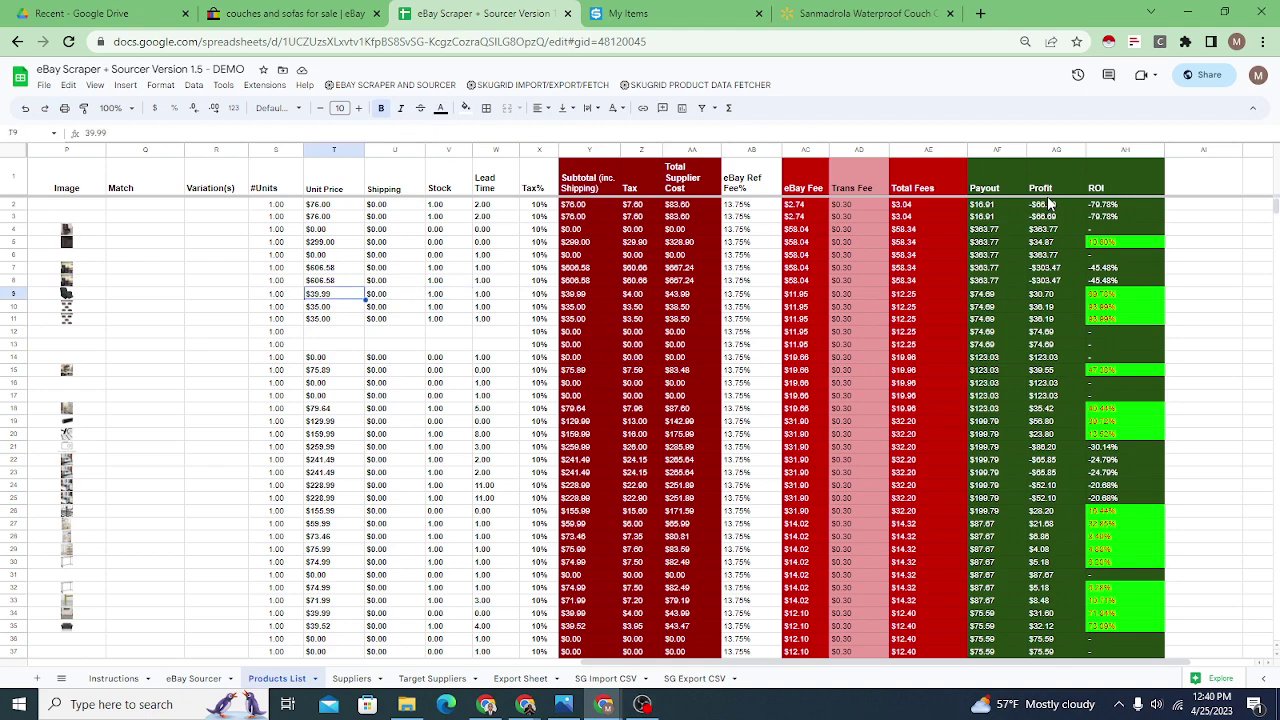
- Examine row 9's supplier cells around Unit Price and Shipping, and the product image
key("Right")
key("Right")
key("Left")
key("Right")
key("Left")
key("Left")
key("Left")
key("Left")
key("Left")
key("Left")
key("Left")
key("Left")
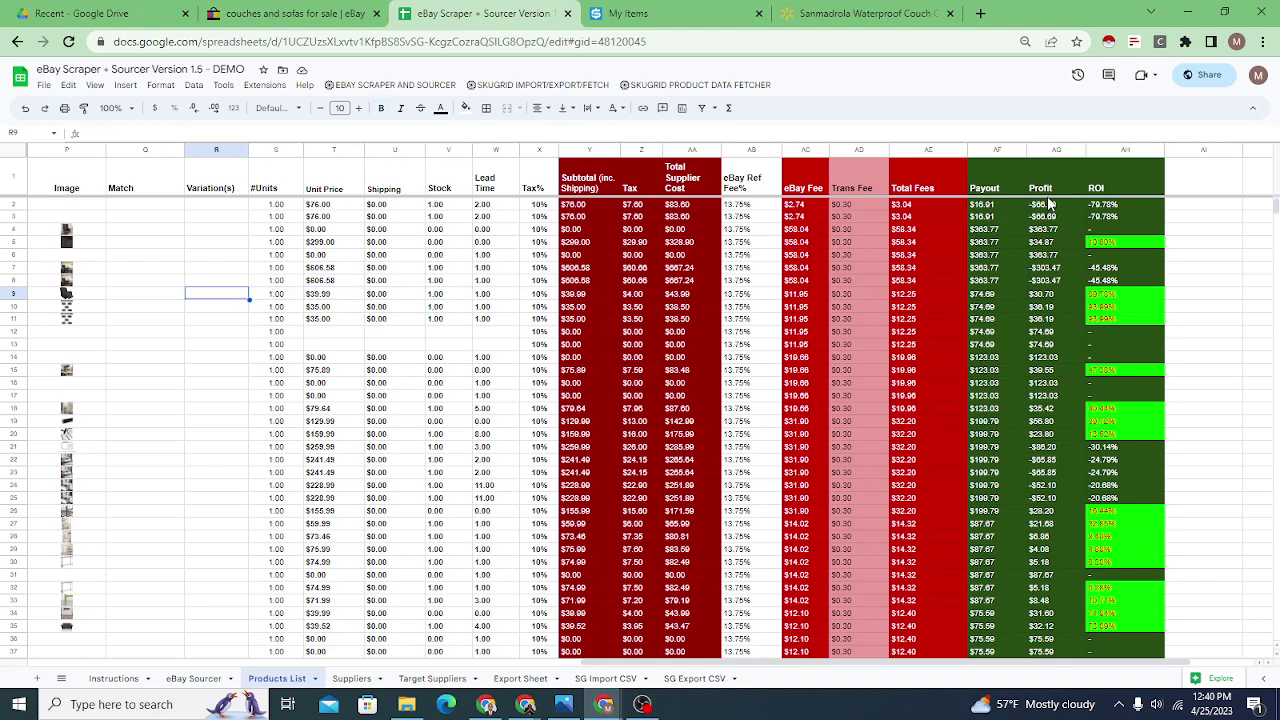
key("Right")
key("Right")
key("Right")
key("Right")
key("Right")
key("Right")
key("Right")
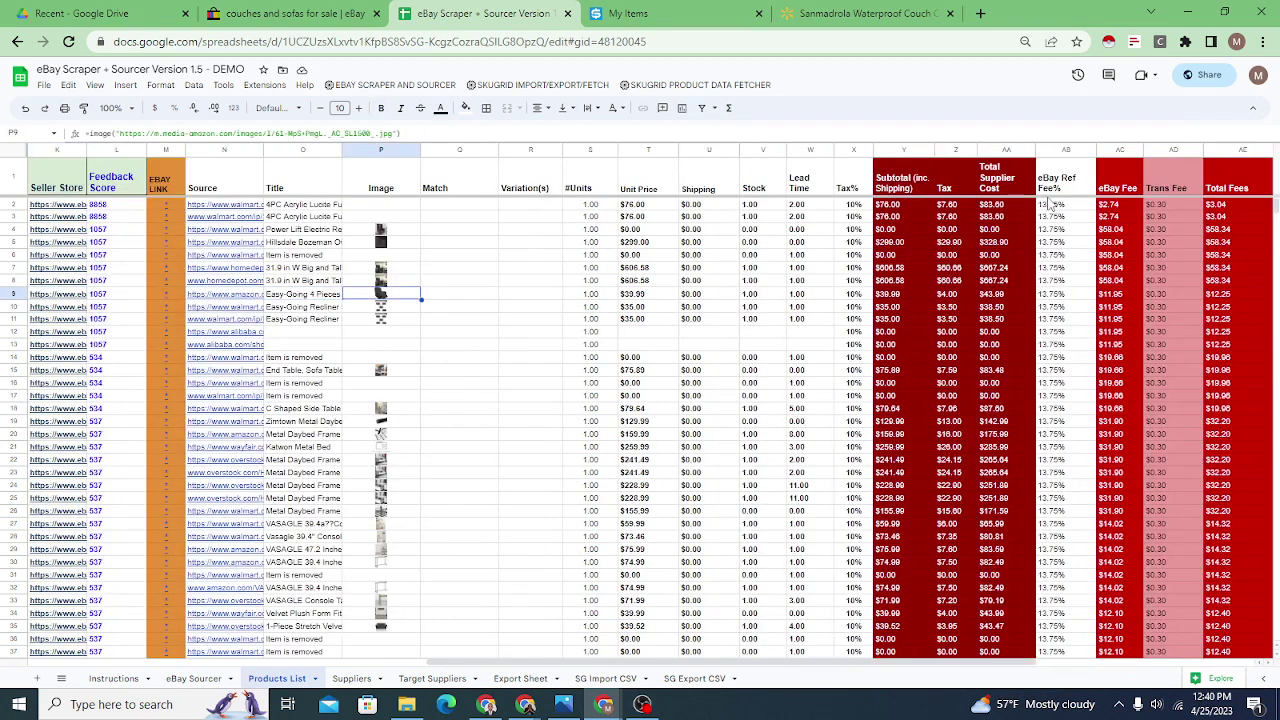
- Examine the #Units, Variation(s), Match and EBAY LINK columns in row 9
key("Left")
key("Left")
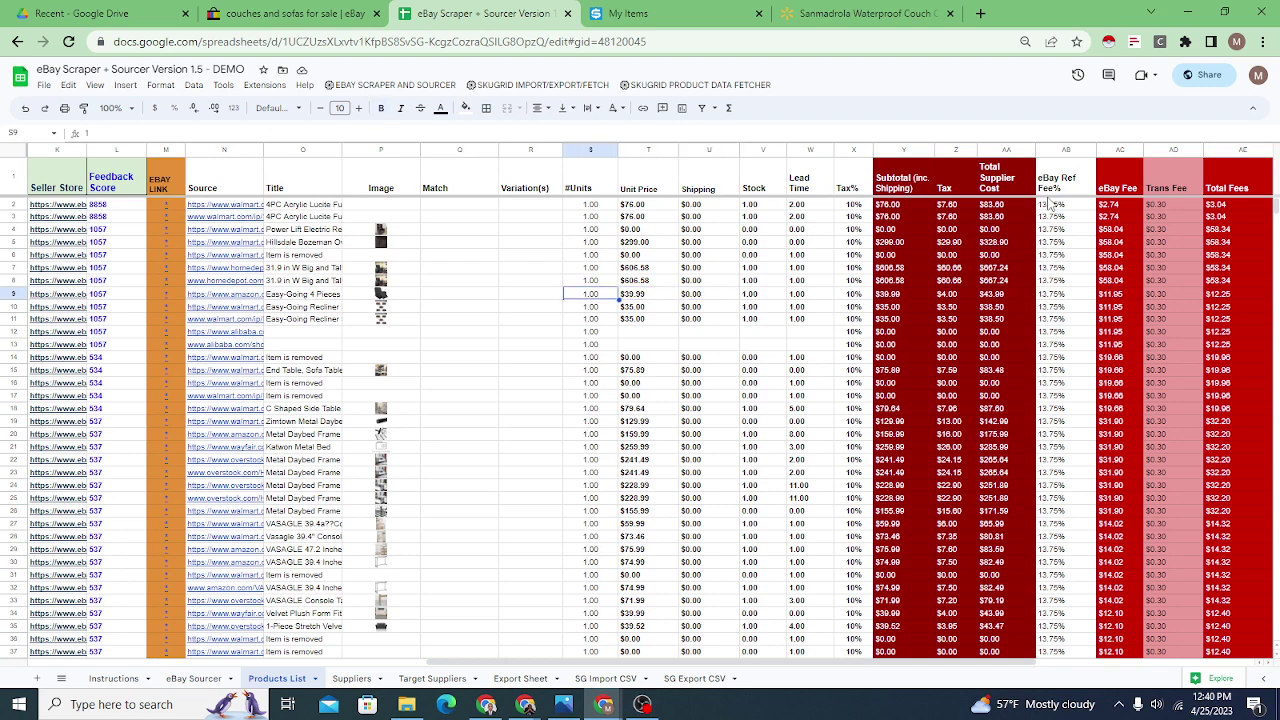
key("Right")
key("Right")
key("Left")
key("Left")
key("Left")
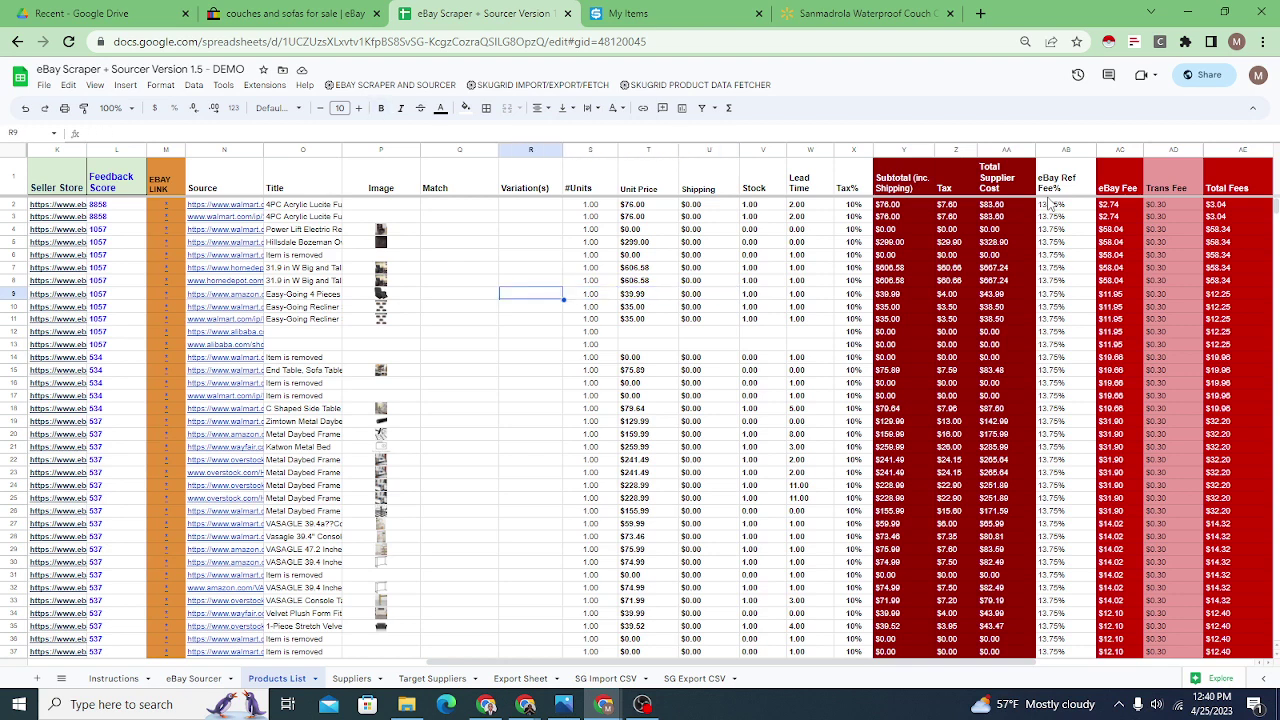
key("Left")
key("Left")
key("Right")
key("Left")
key("Left")
key("Left")
key("Left")
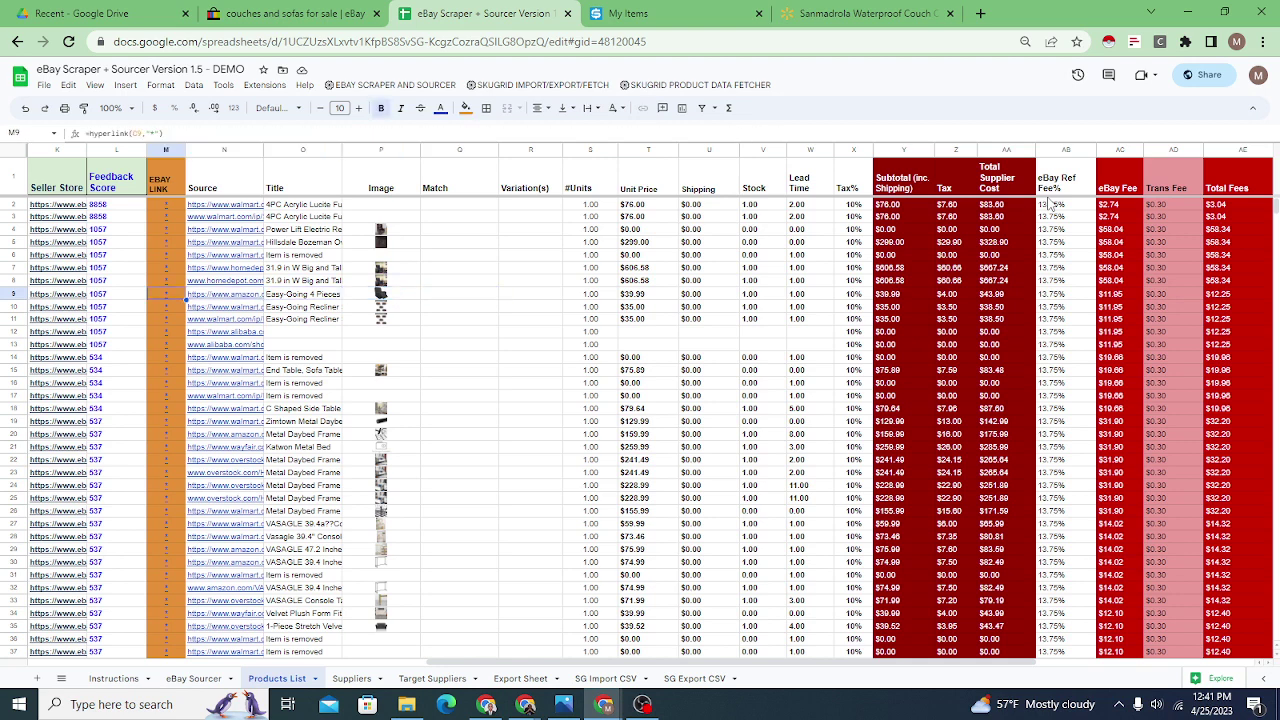
- Examine rows 12 and 13, checking their Alibaba source links and the supplier Title, Image and Match cells
key("Right")
key("Right")
key("Down")
key("Down")
key("Down")
key("Down")
key("Down")
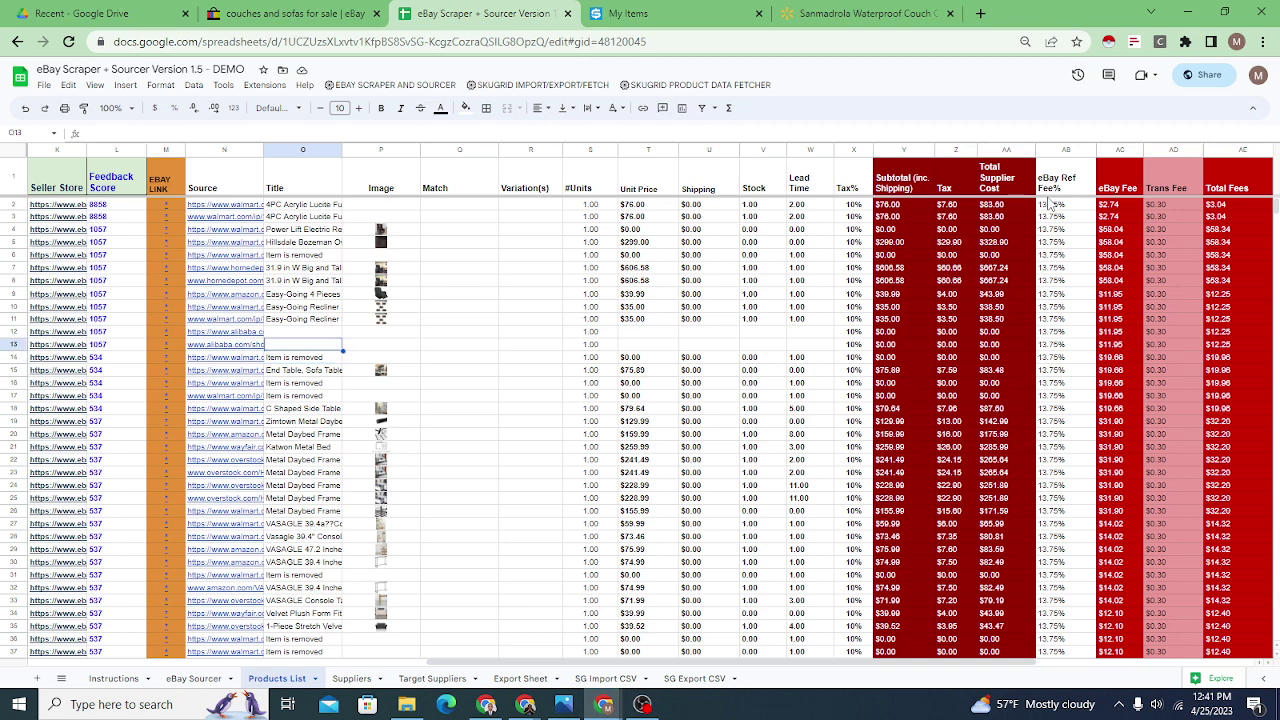
key("Up")
key("Left")
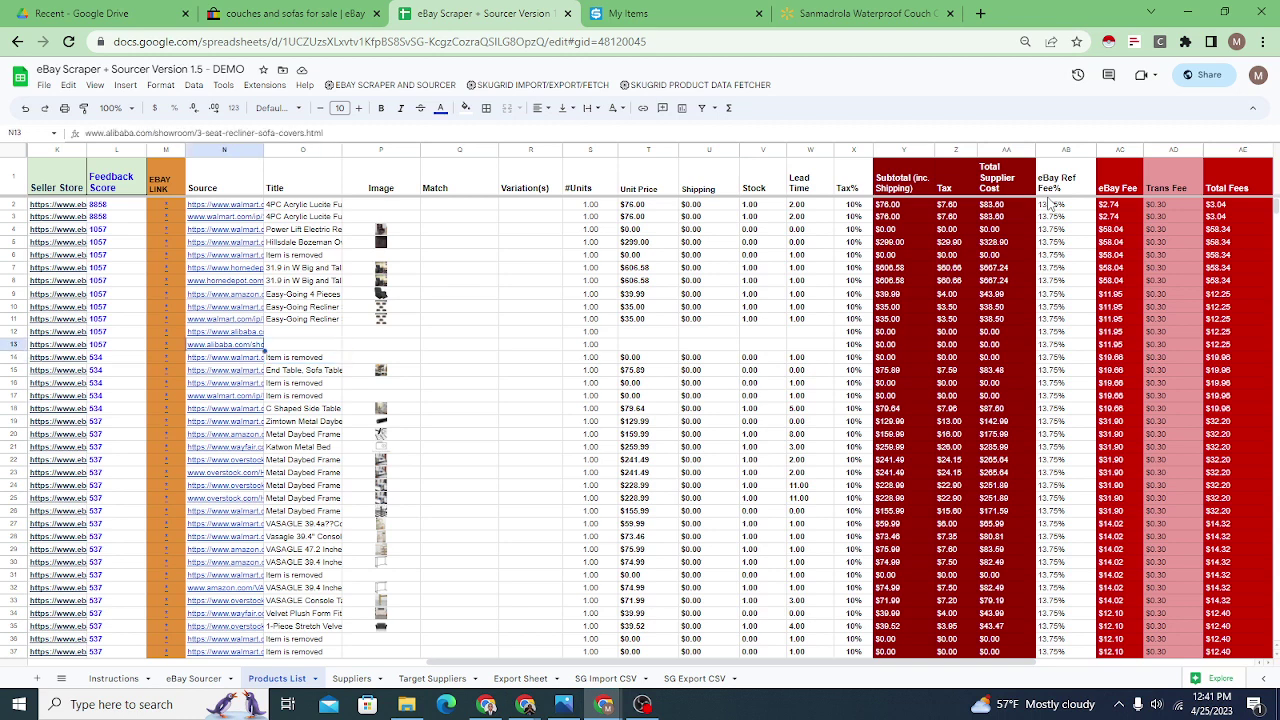
key("Up")
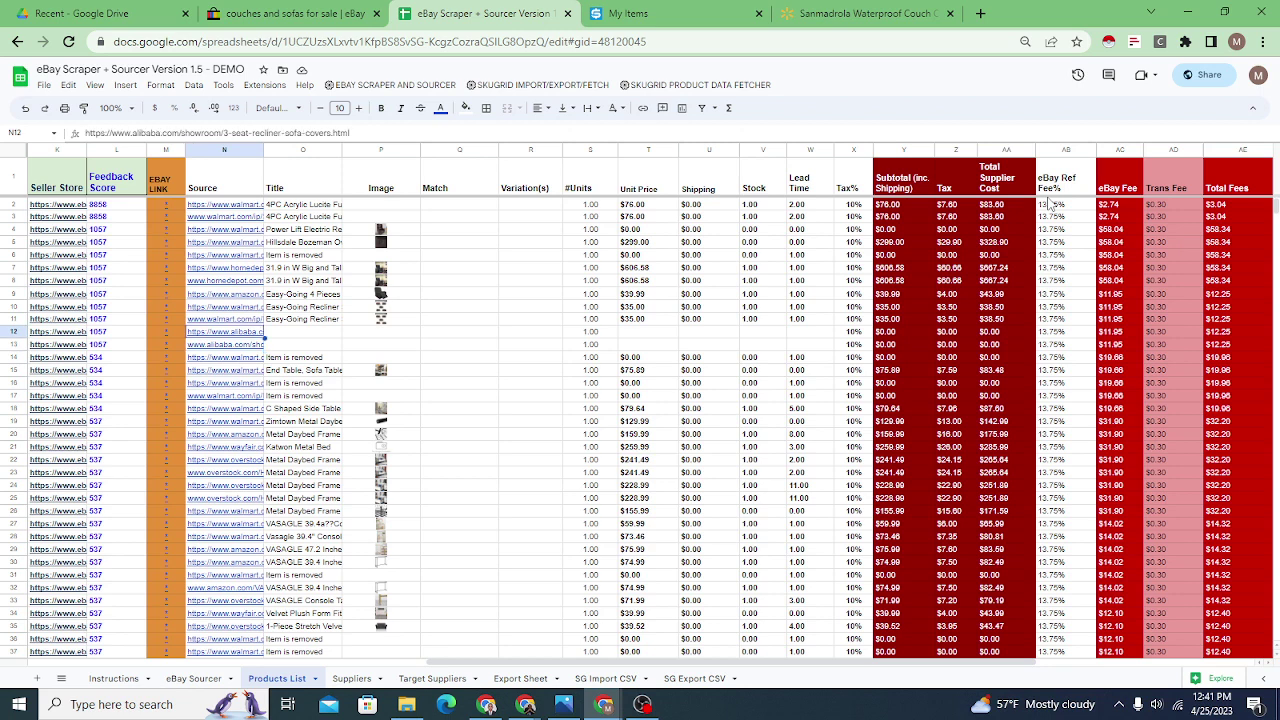
key("Right")
key("Right")
key("Right")
key("Right")
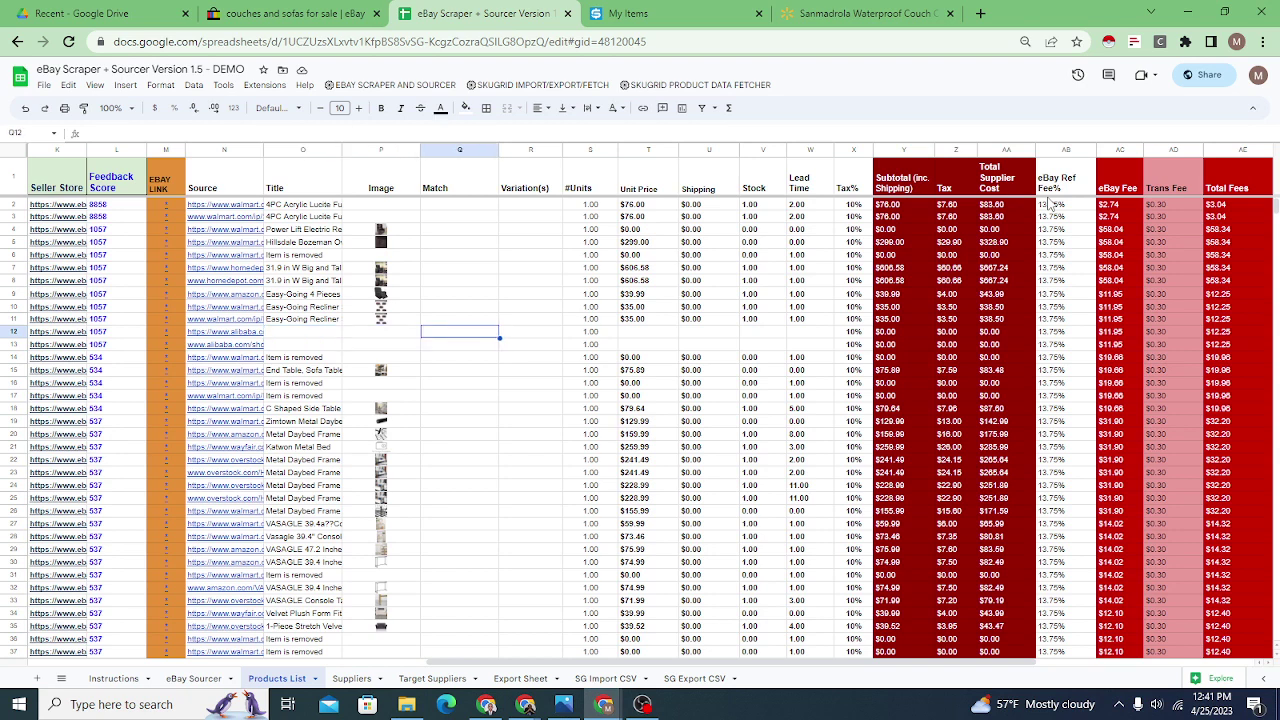
- Review how far supplier data has been fetched down the products list, and recheck the eBay listing and link columns at its start
key("Down")
key("ctrl+Down")
scroll(407, 494, "down", 3)
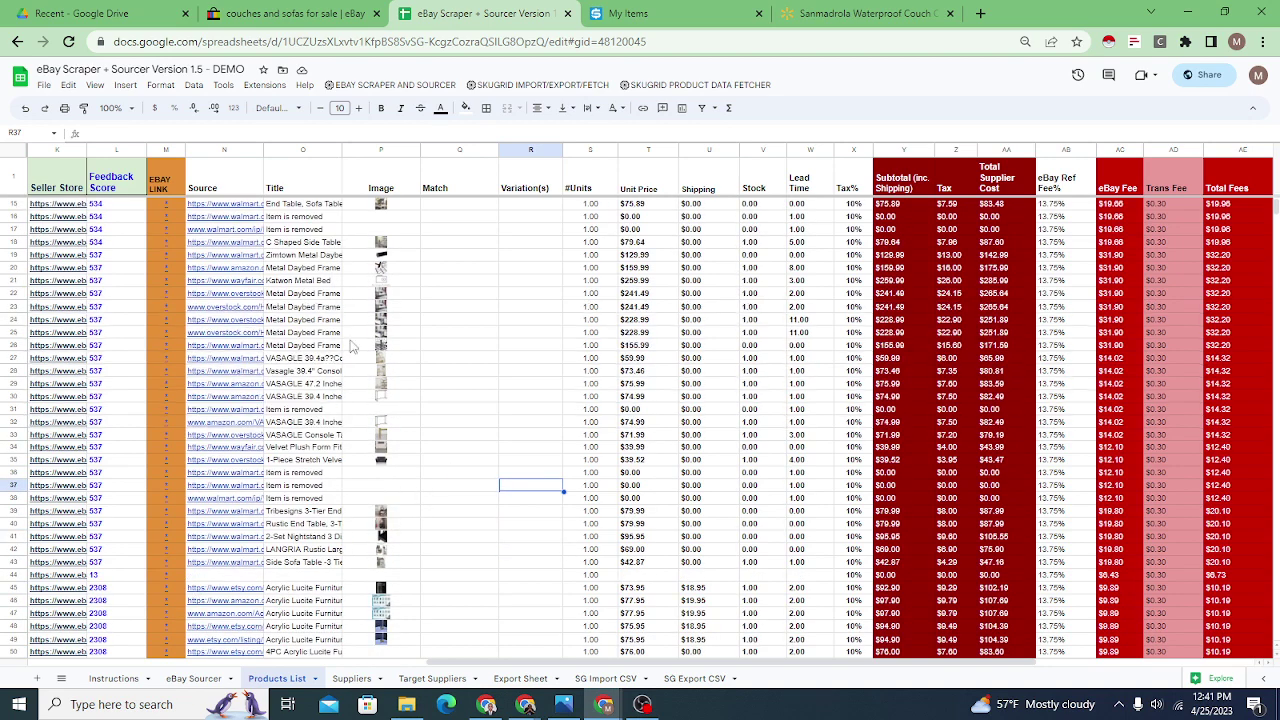
scroll(443, 423, "down", 3)
scroll(328, 515, "down", 4)
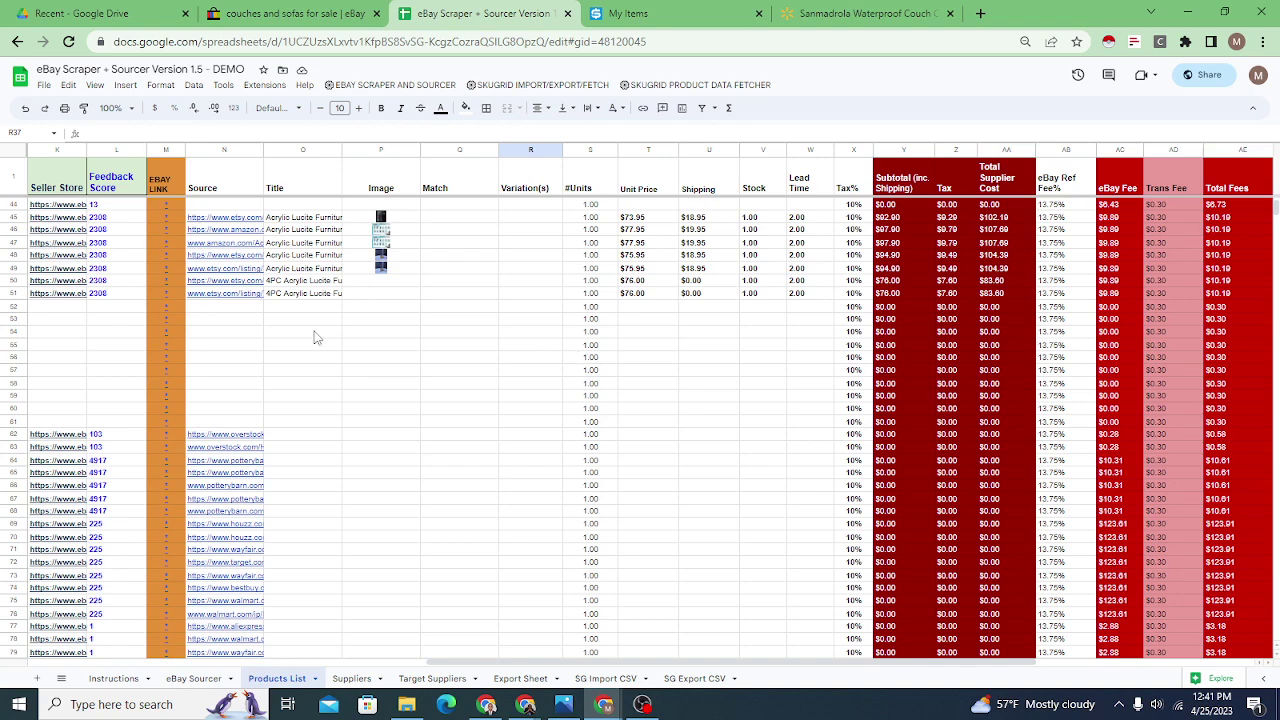
scroll(776, 447, "up", 9)
scroll(720, 470, "up", 1)
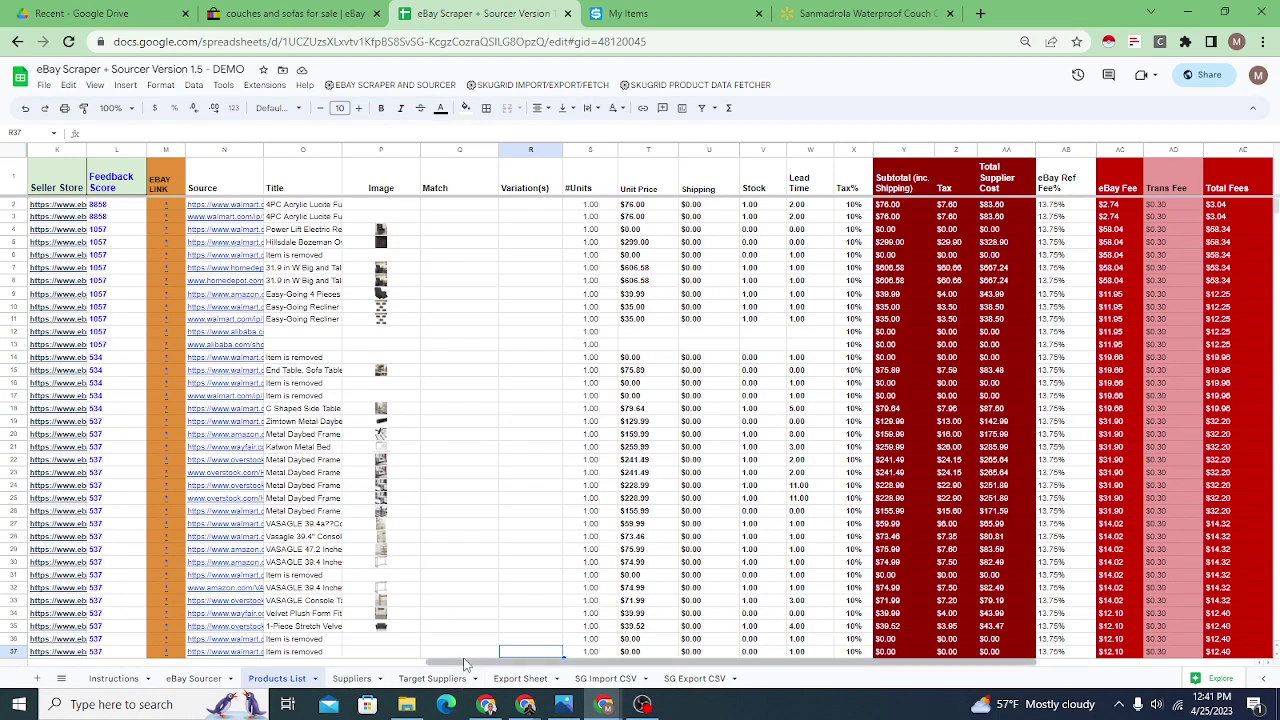
left_click_drag(463, 664, 316, 678)
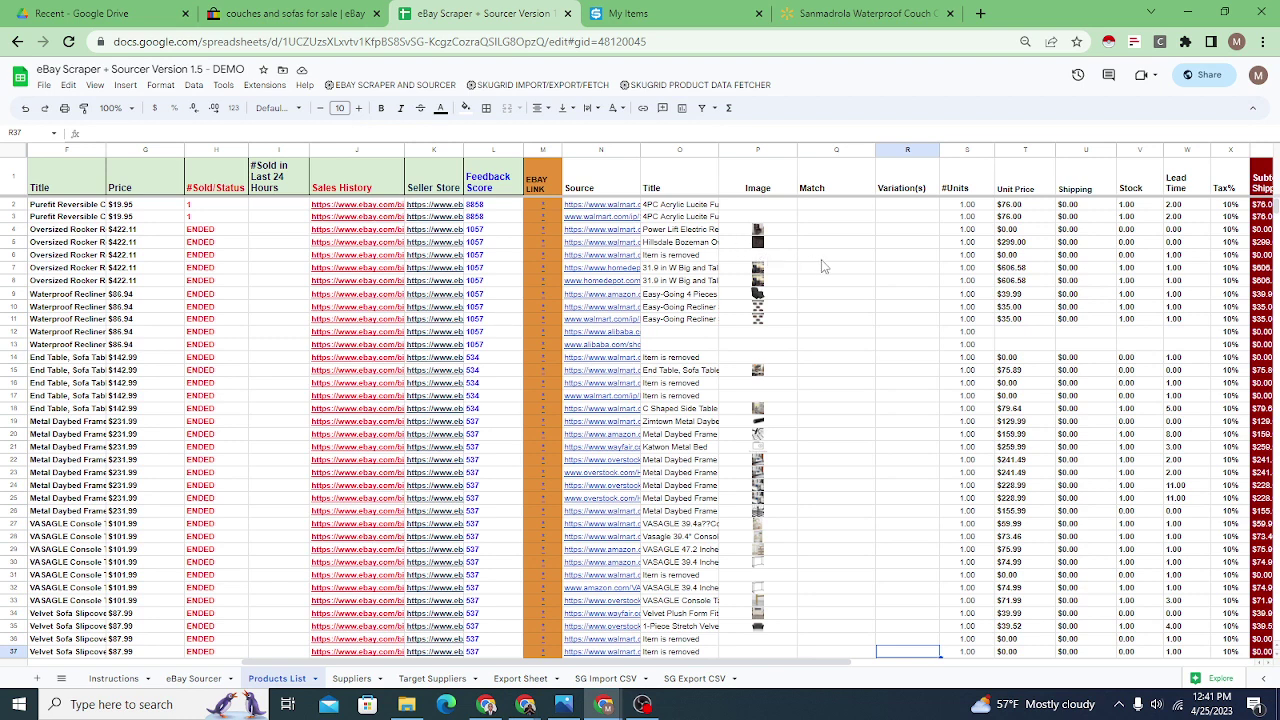
left_click(545, 308)
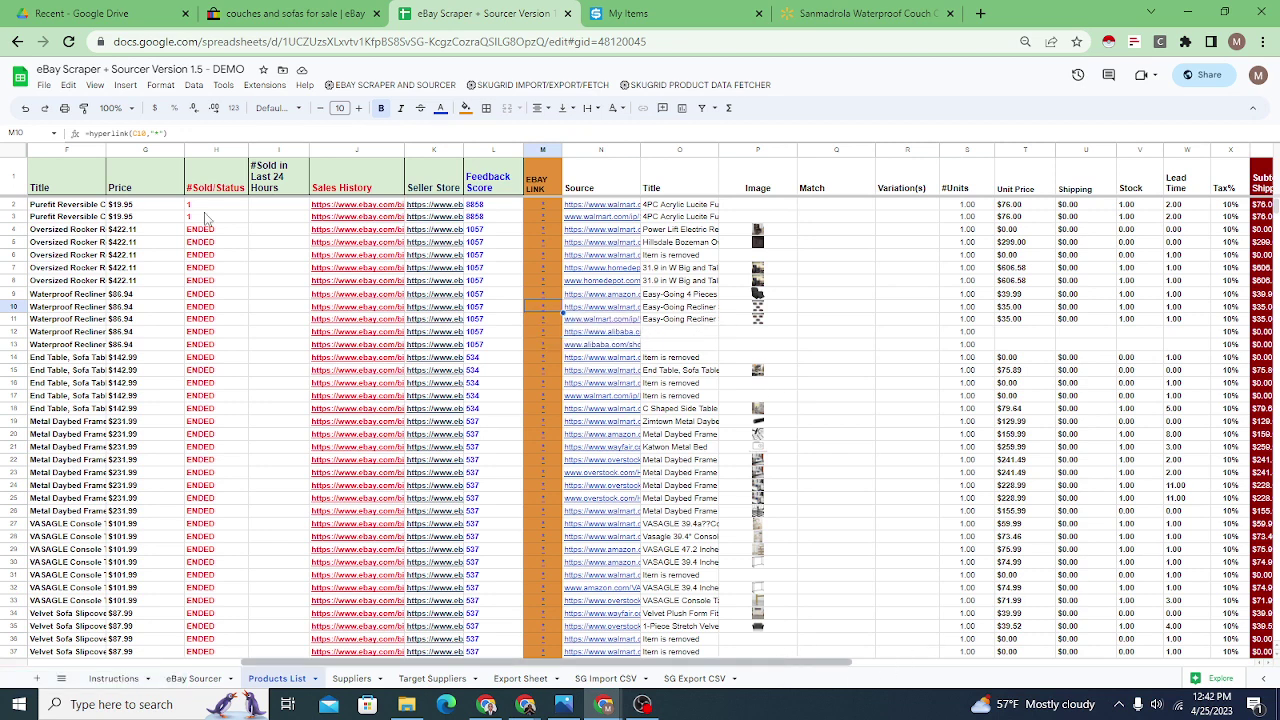
- Create a filter on the header row of the Products List sheet
left_click(19, 176)
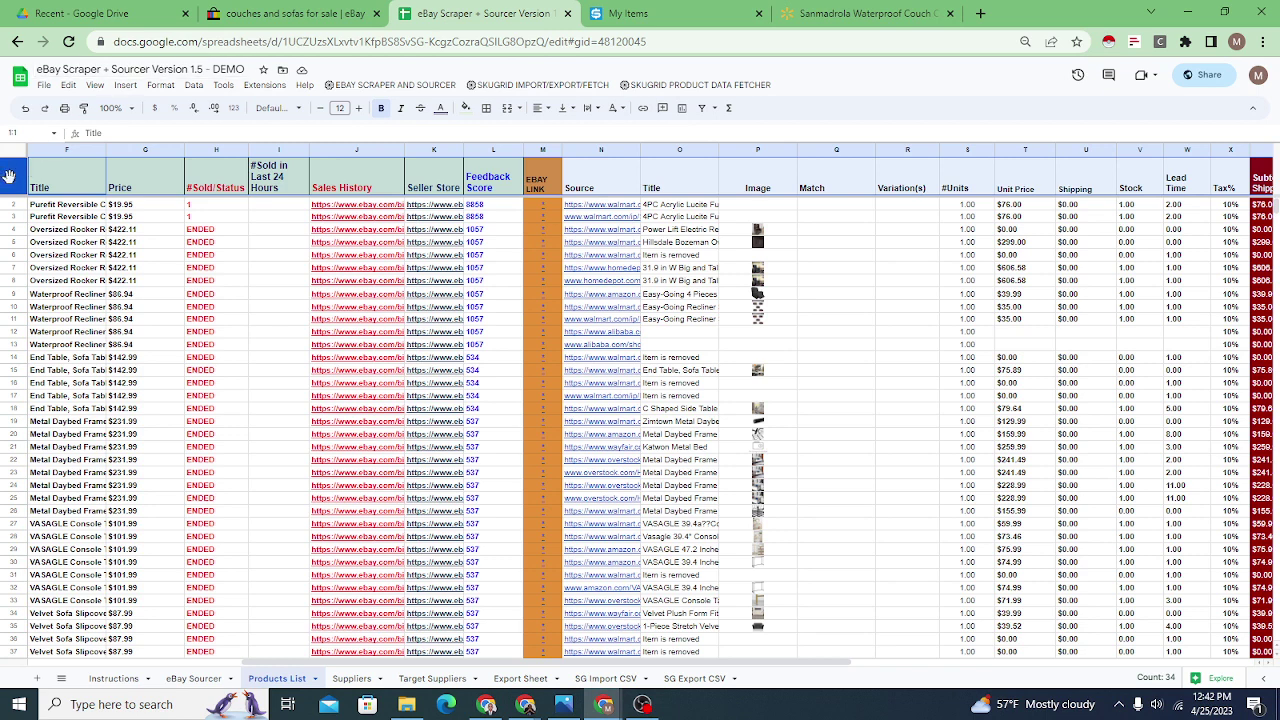
left_click(194, 86)
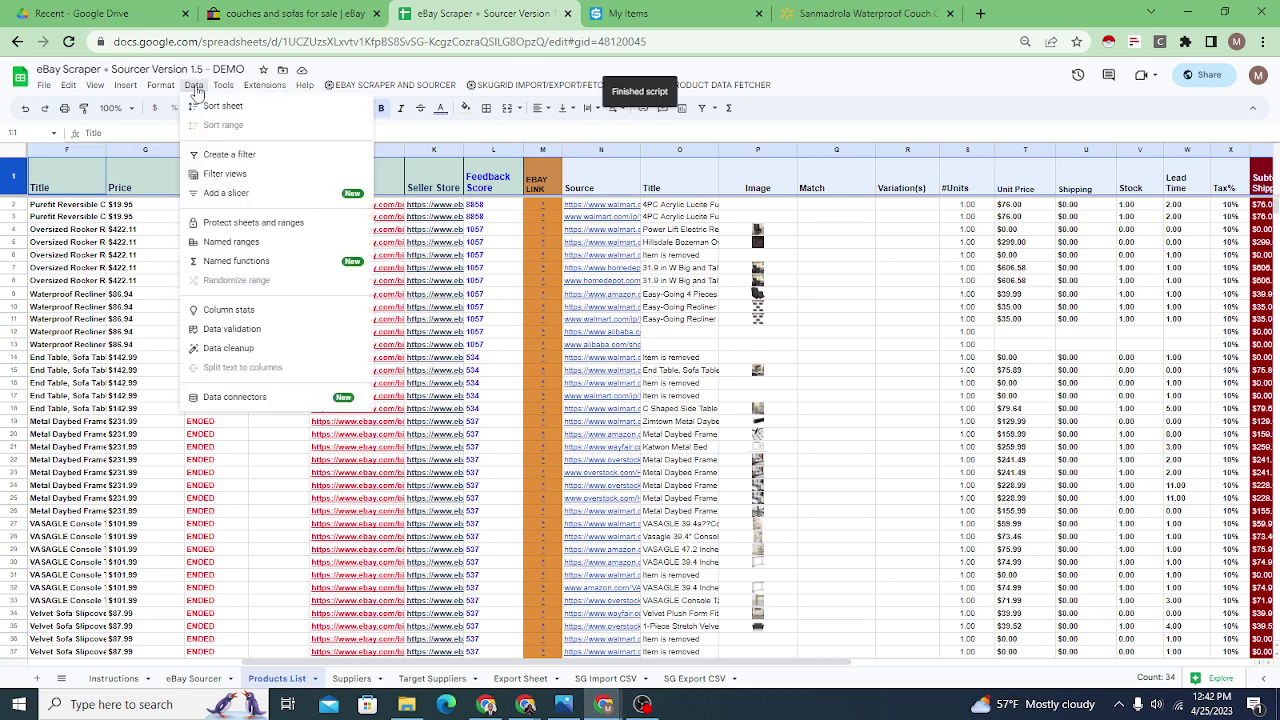
left_click(220, 162)
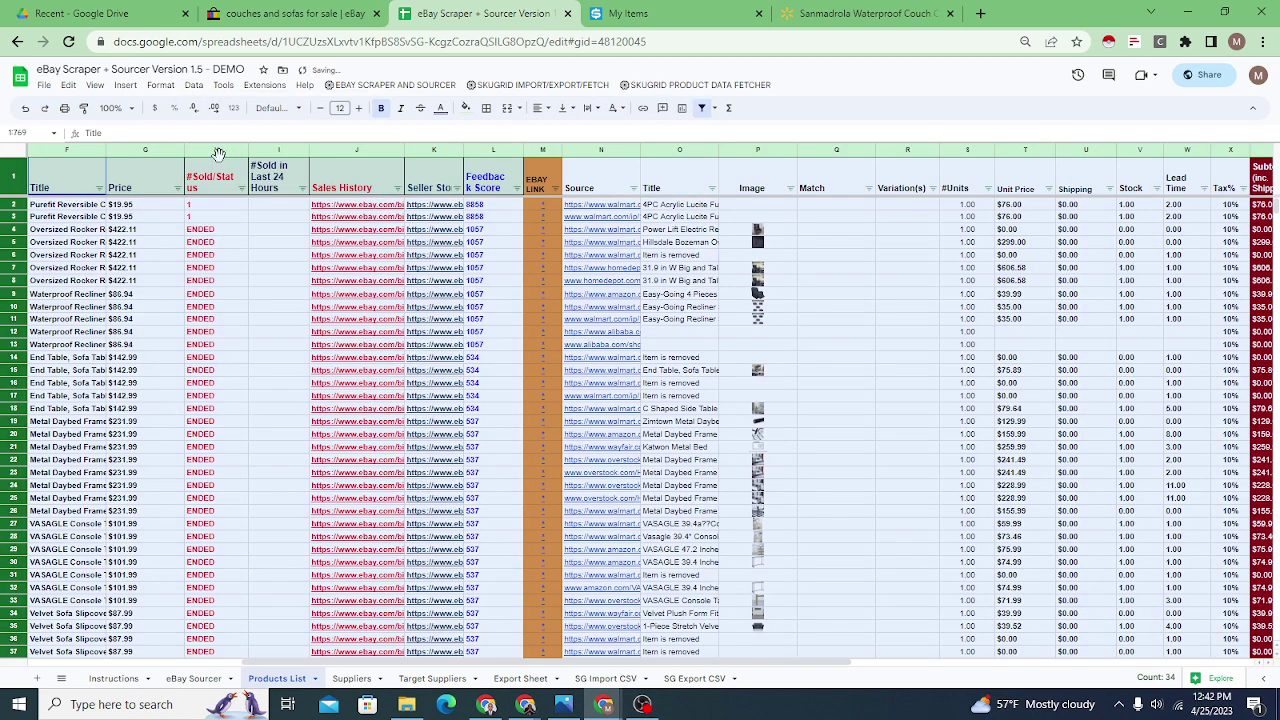
left_click(834, 186)
left_click_drag(660, 662, 1040, 660)
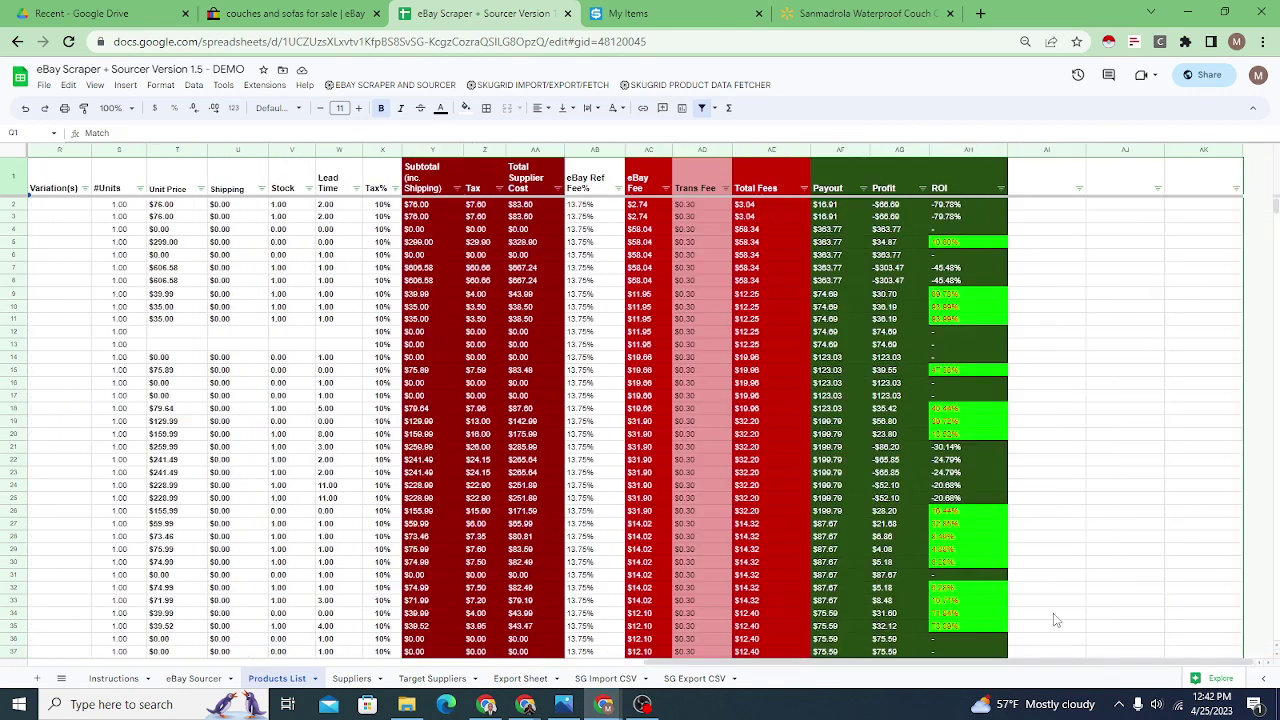
left_click(1000, 188)
mouse_move(960, 279)
mouse_move(1100, 308)
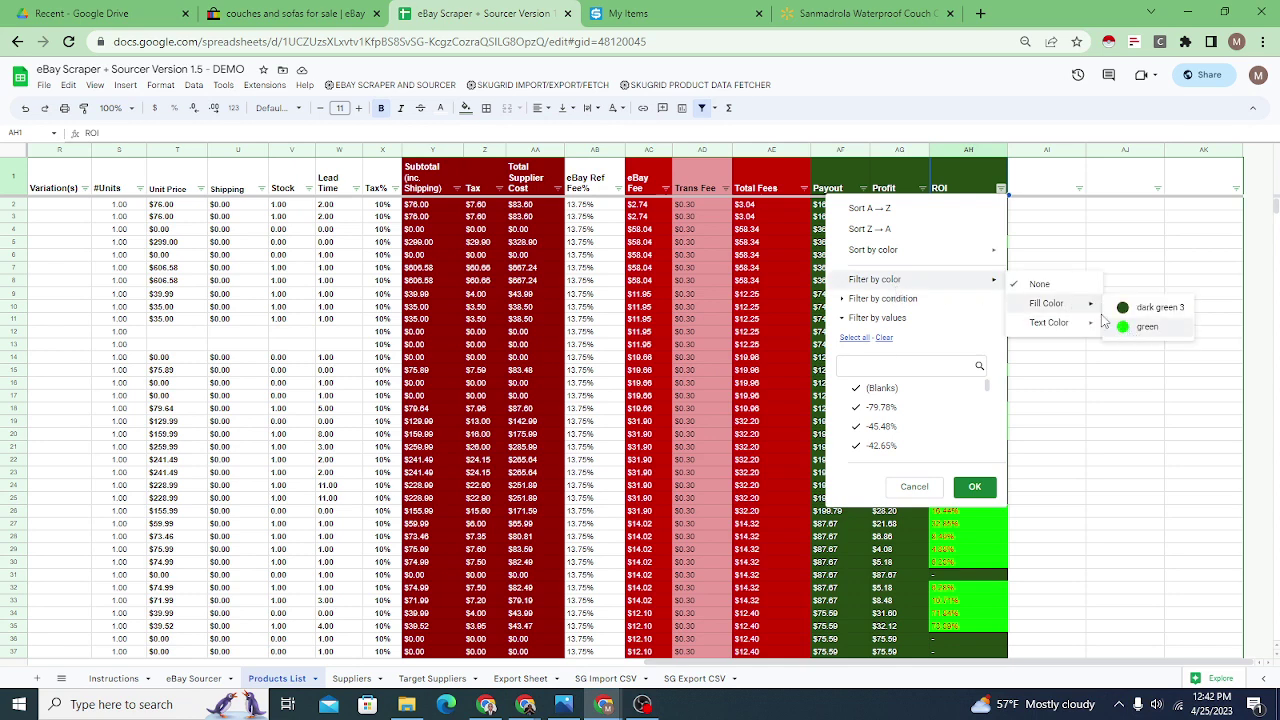
left_click(951, 175)
- Filter the ROI column by condition to show only products with a value greater than 0%
left_click(1001, 189)
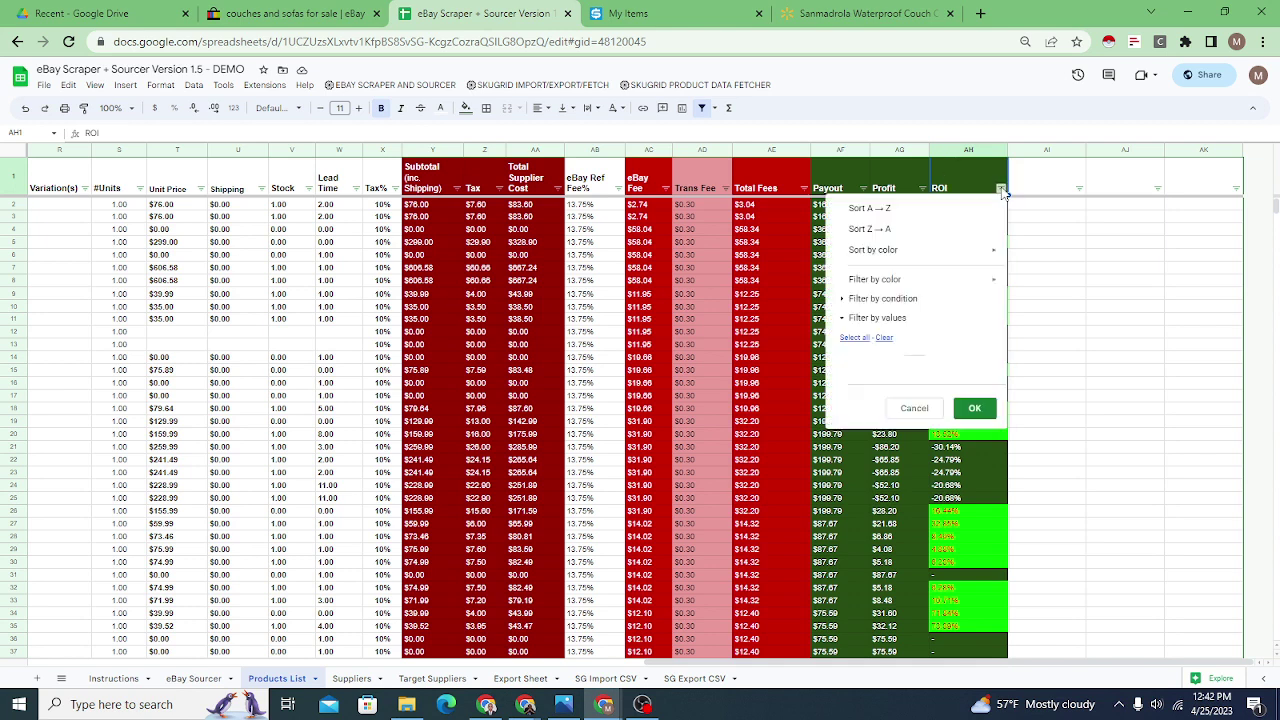
left_click(889, 300)
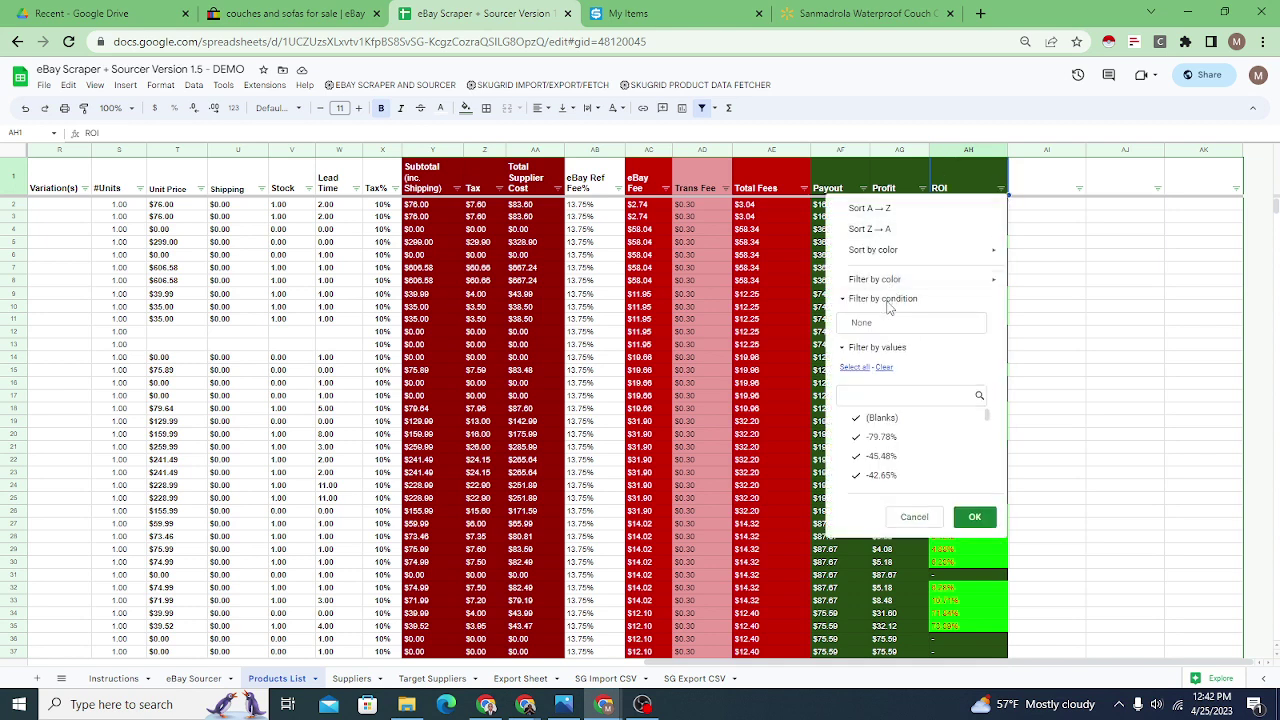
left_click(982, 322)
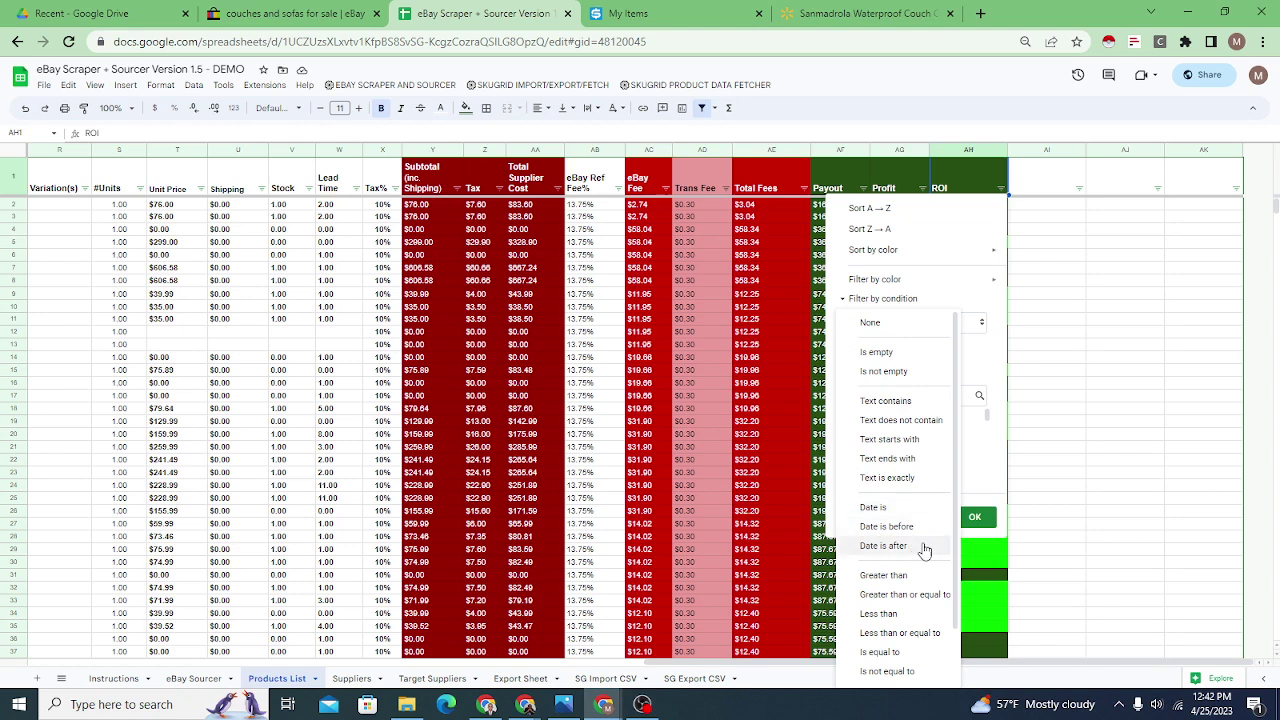
left_click(910, 578)
left_click(872, 349)
type("0")
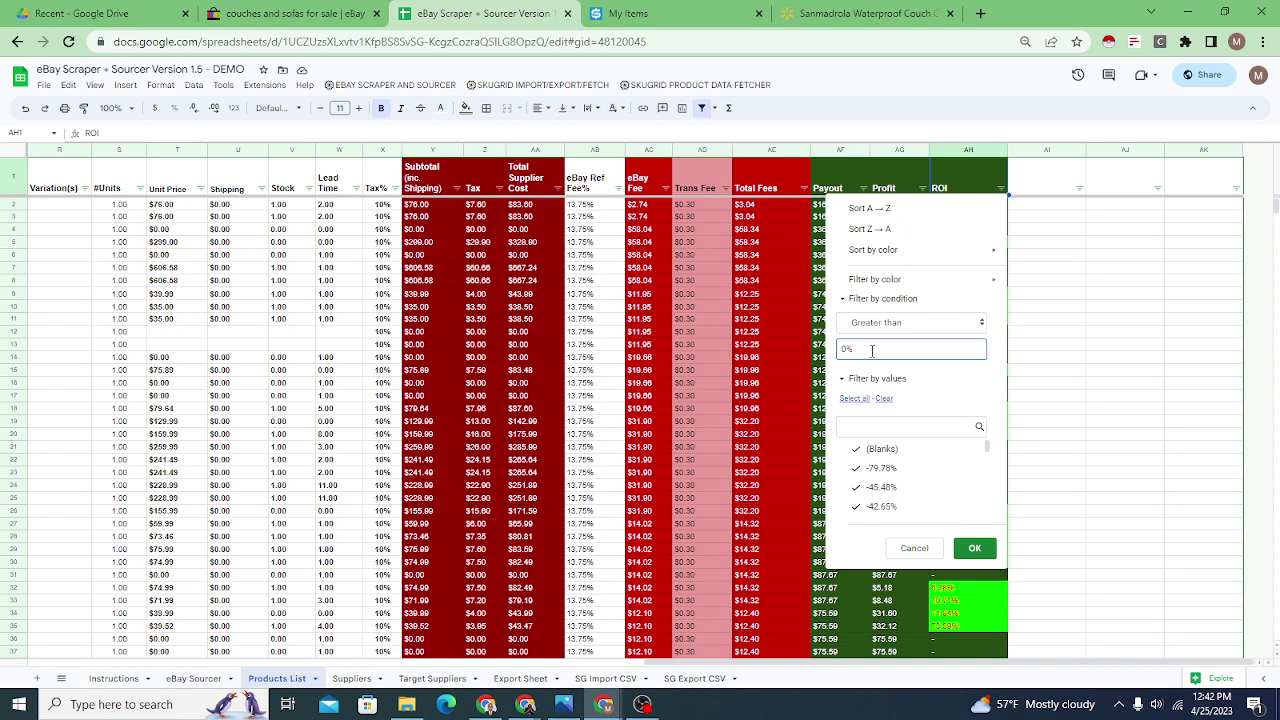
left_click(976, 548)
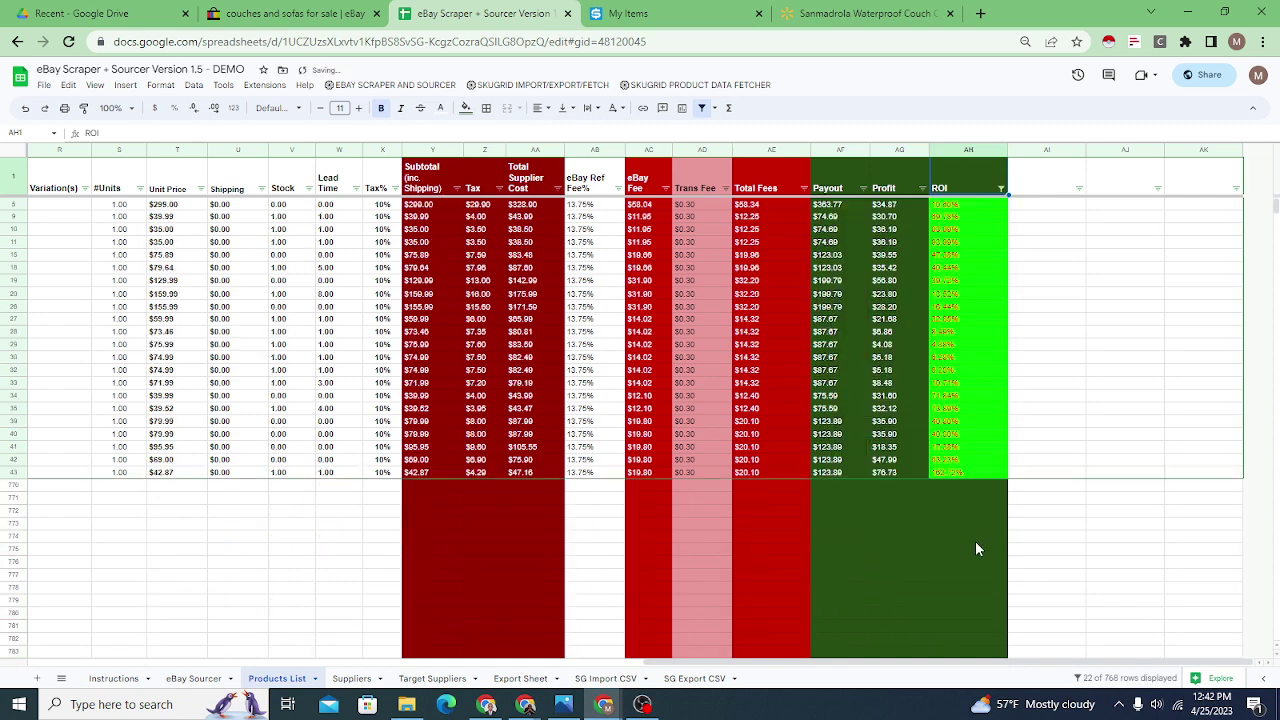
- Examine the Profit and ROI values of the first products left by the ROI filter
left_click(980, 205)
key("Down")
key("Down")
key("Down")
key("Down")
key("Left")
key("Up")
key("Right")
key("Up")
key("Up")
key("Up")
key("Up")
key("Left")
key("Down")
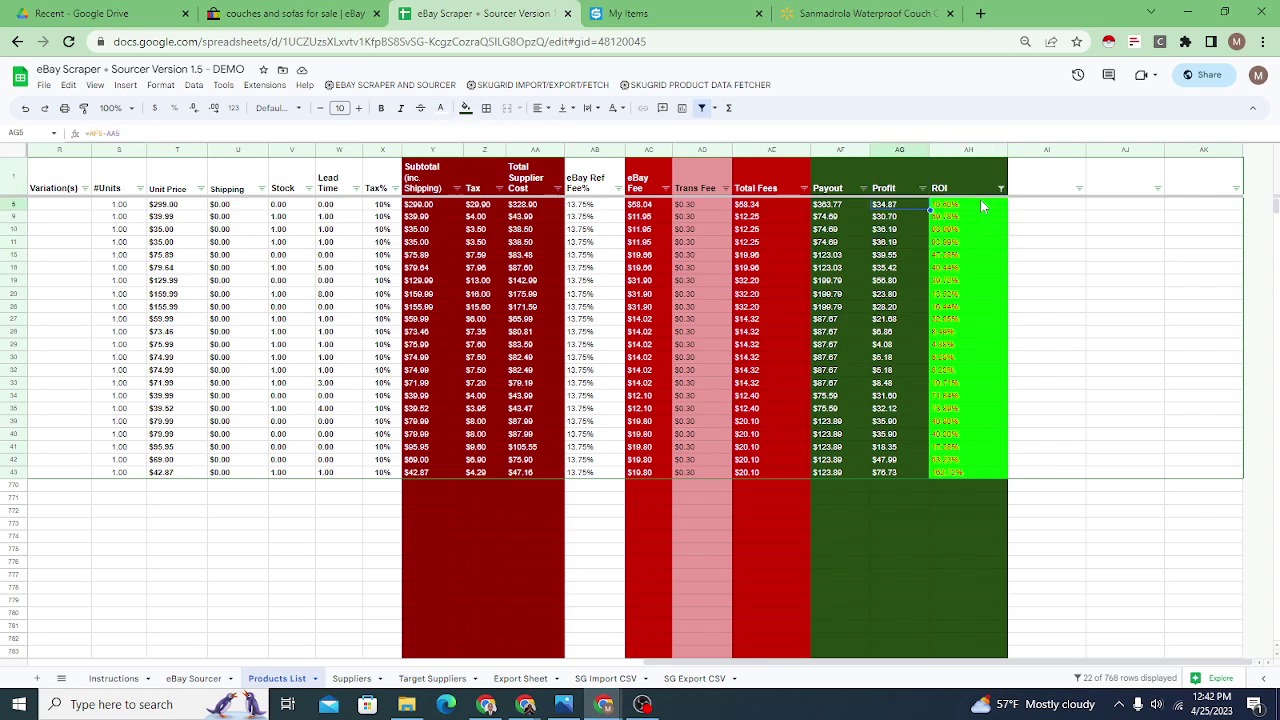
- Review the first filtered product, row 5, from its Profit back through the cost and supplier cells to Marked Sold?
key("Left")
key("Left")
key("Left")
key("Left")
key("Left")
key("Left")
key("Left")
key("Left")
key("Left")
key("Left")
key("Left")
key("Left")
key("Left")
key("Left")
key("Left")
key("Left")
key("Left")
key("Left")
key("Left")
key("Left")
key("Left")
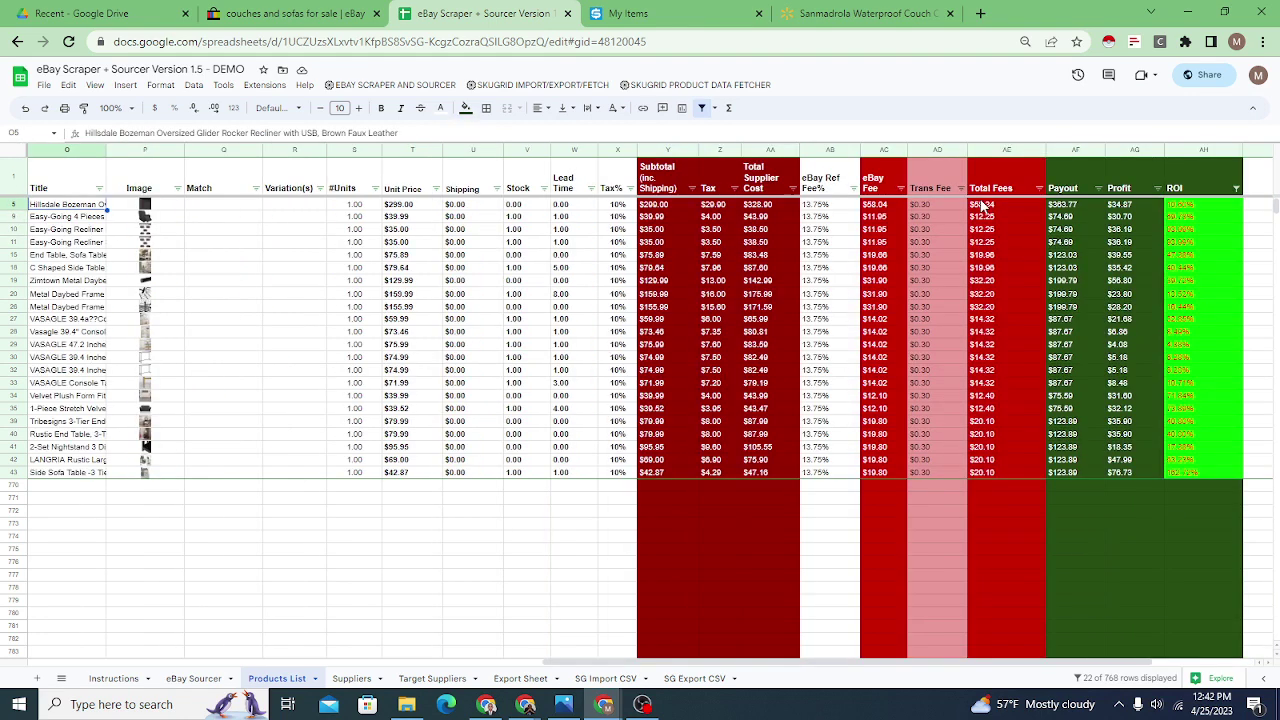
key("Left")
key("Left")
key("Left")
key("Left")
key("Left")
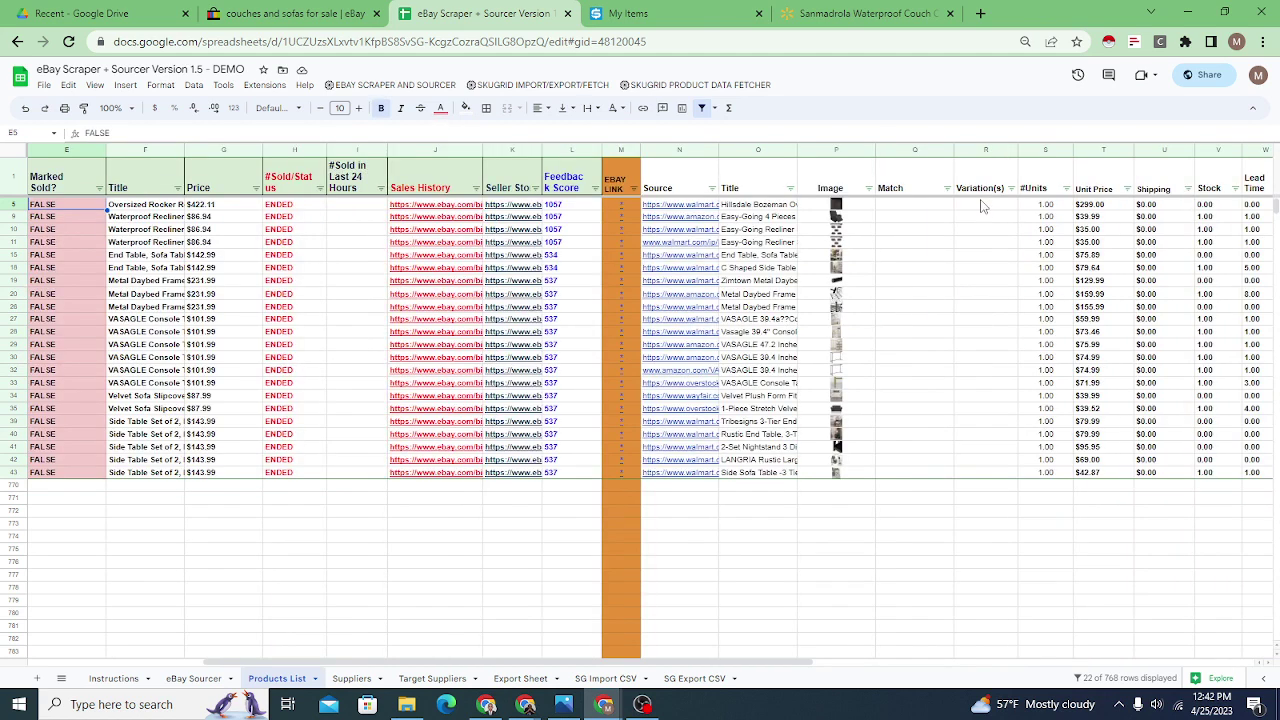
- Open the eBay listing linked in row 5 for the rocker recliner, check it, and return to the products list
left_click(627, 206)
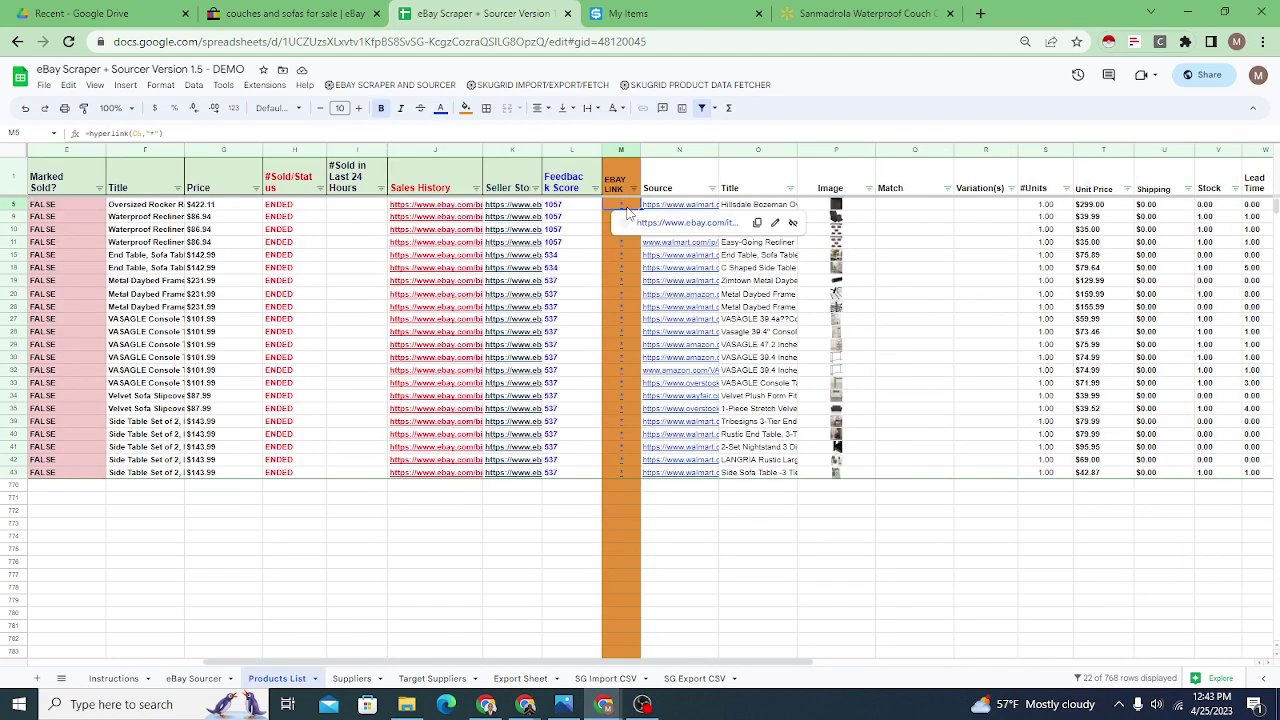
left_click(670, 224)
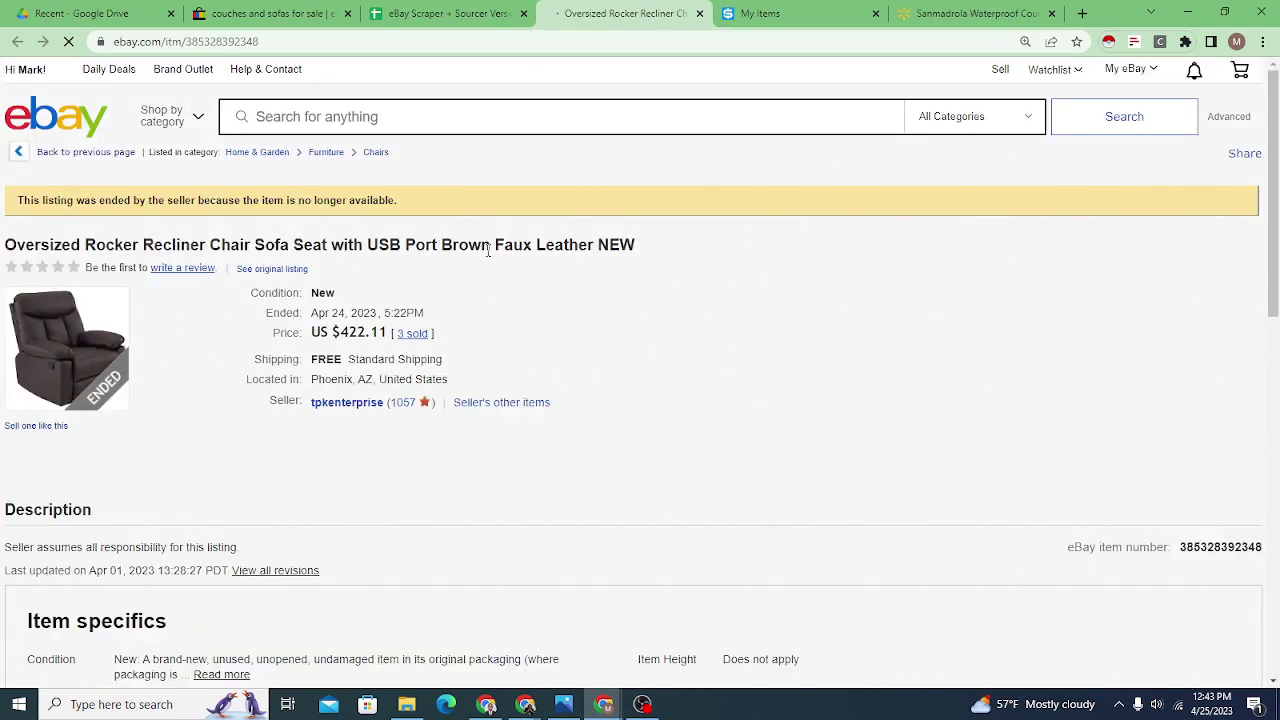
left_click(465, 15)
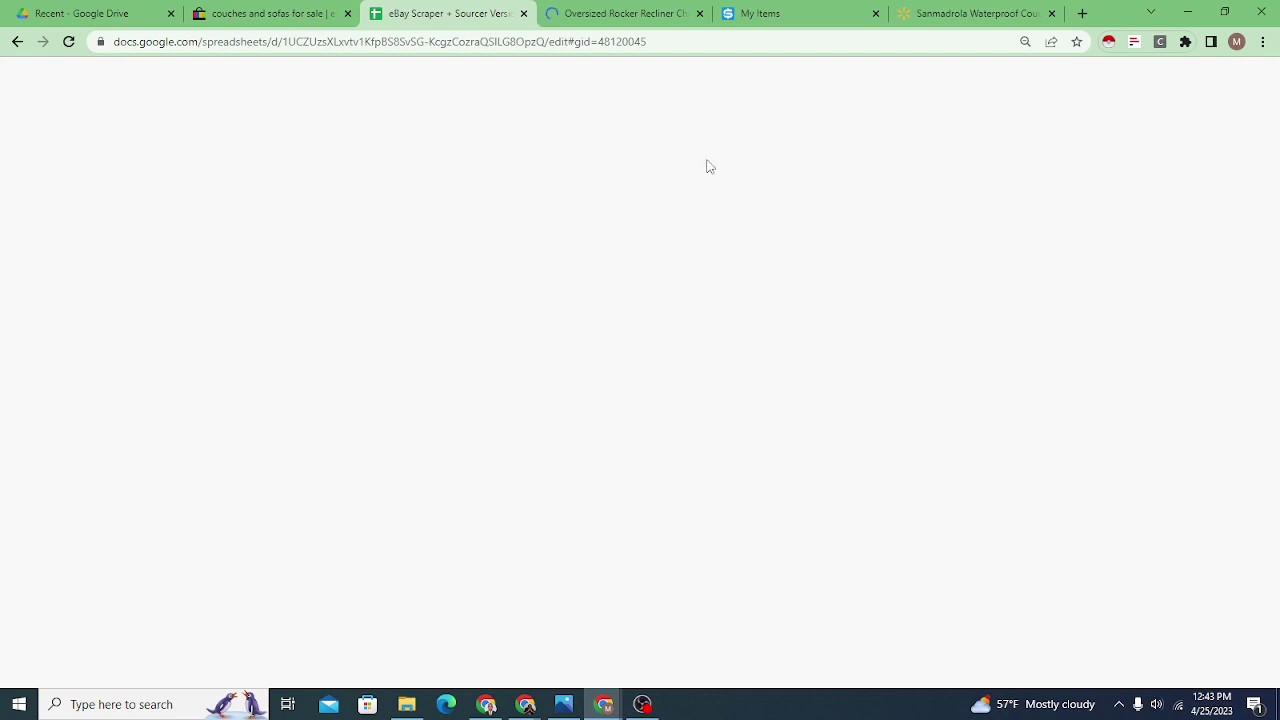
left_click(610, 12)
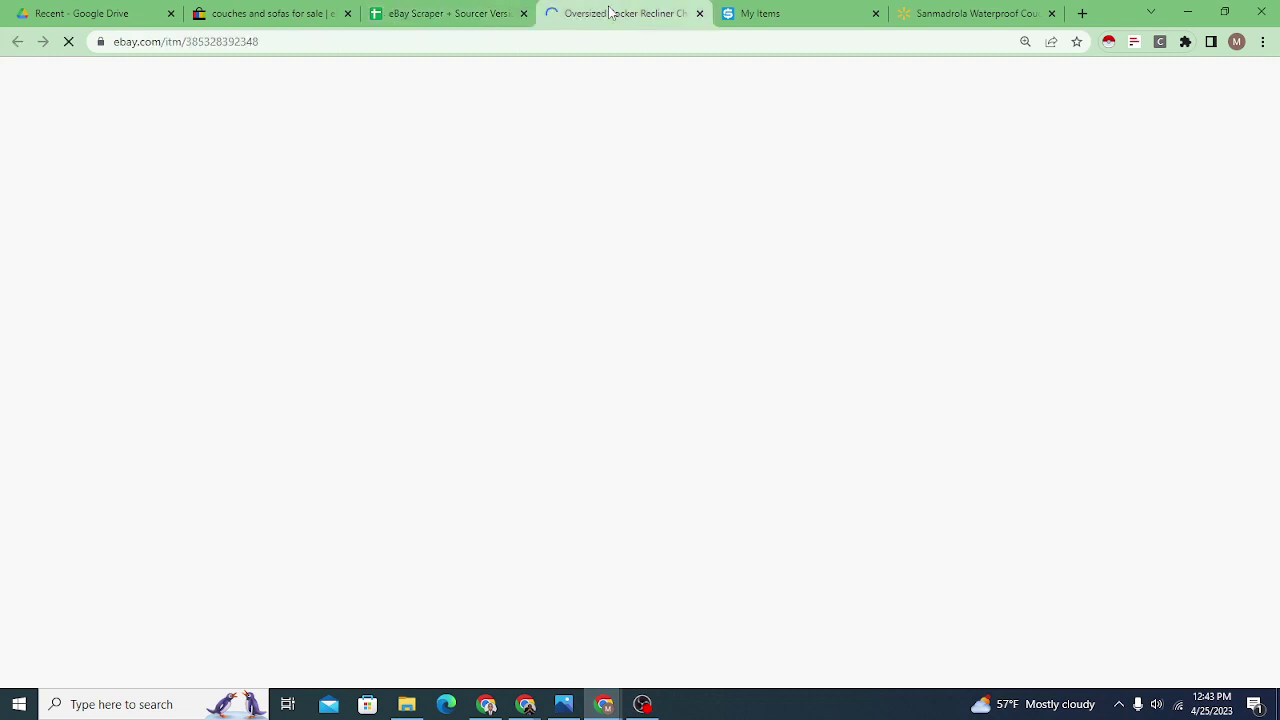
key("ctrl+shift+Tab")
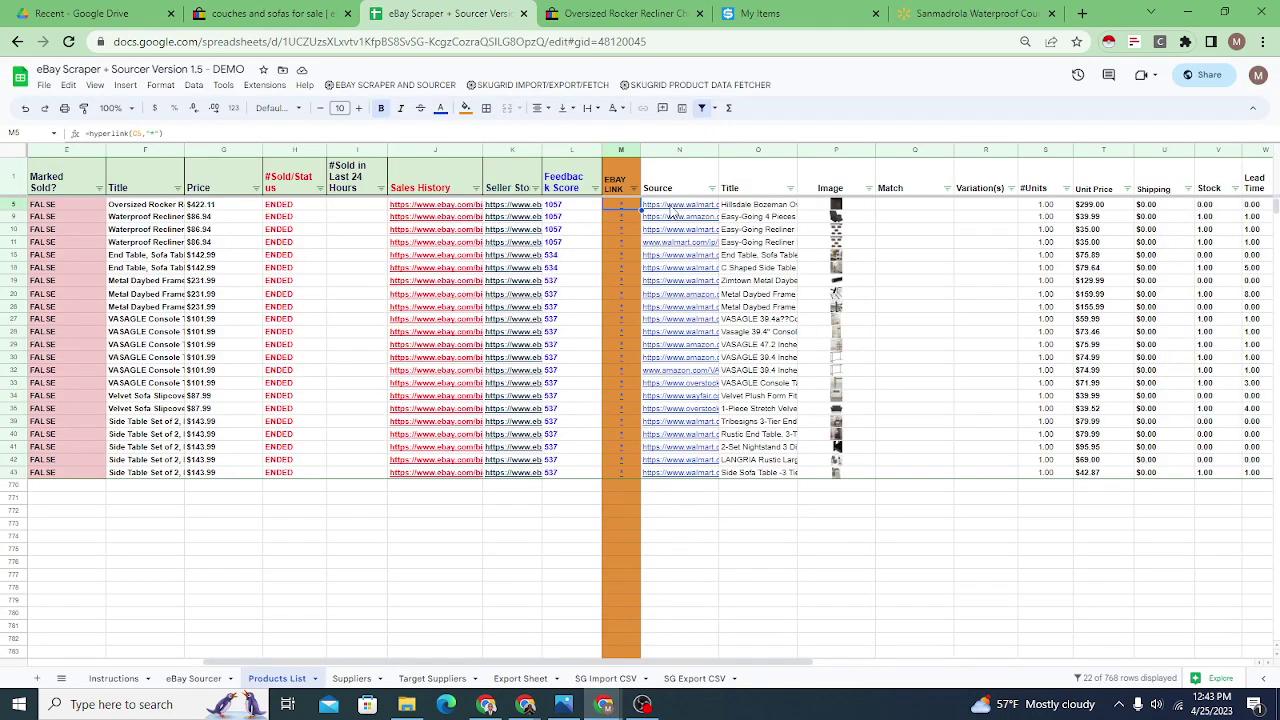
- Open row 5's Walmart source link and compare the recliner's photos and title with the eBay listing
left_click(670, 206)
left_click(692, 238)
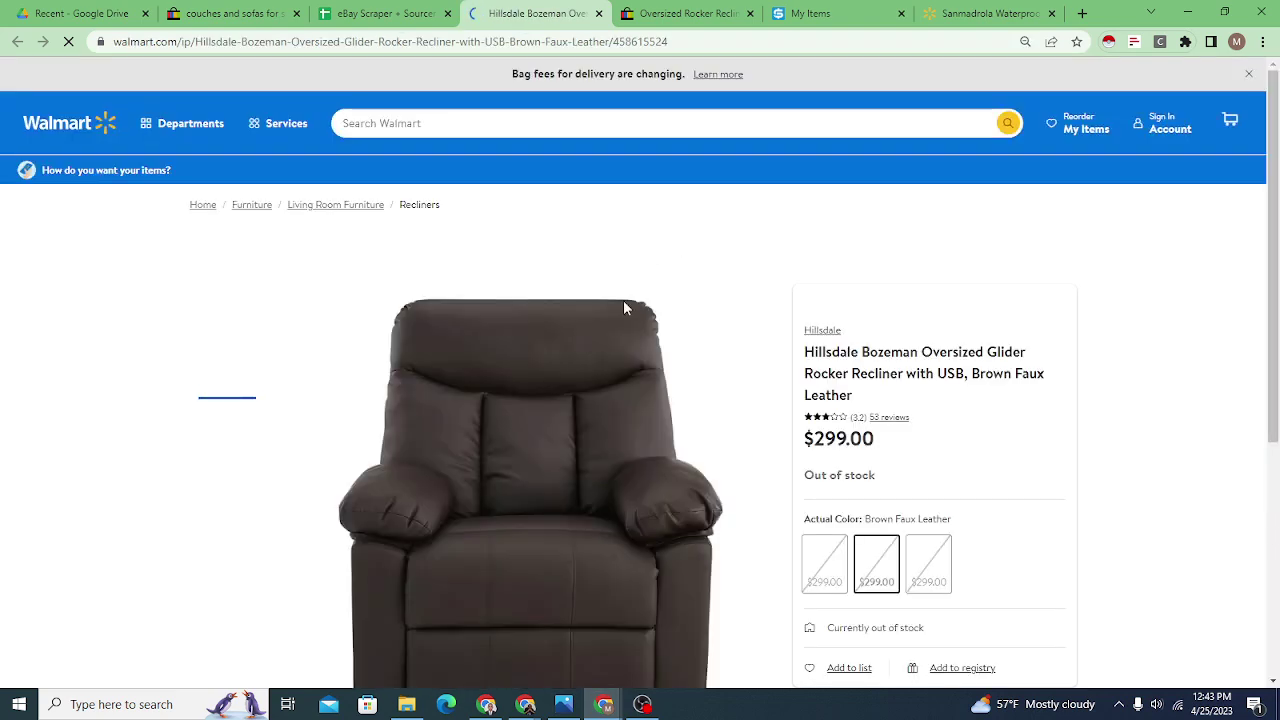
left_click(667, 21)
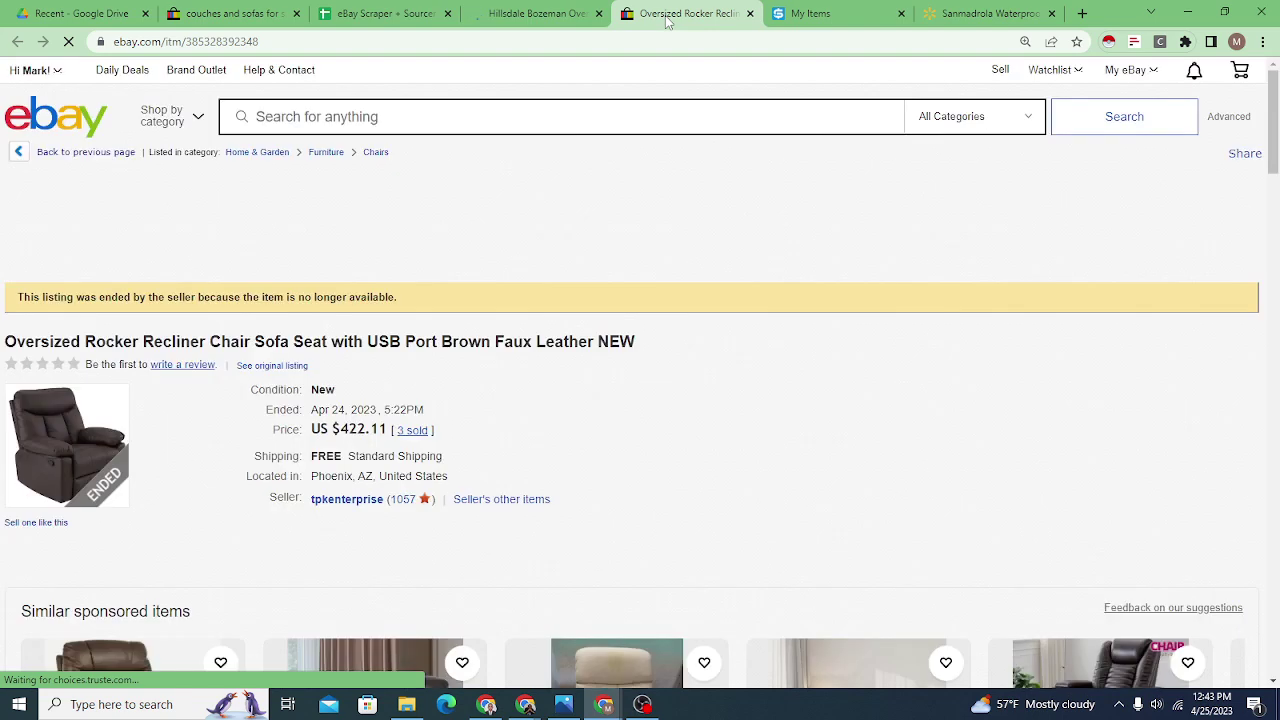
left_click(547, 15)
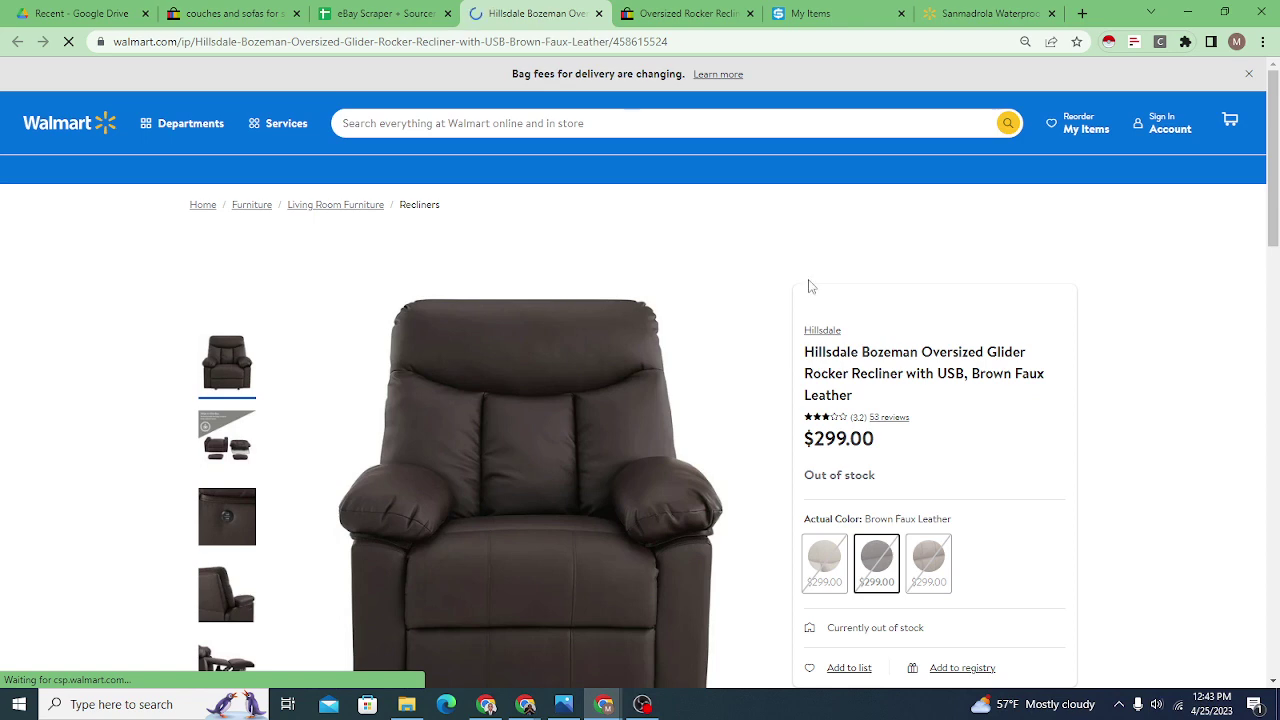
scroll(766, 240, "down", 2)
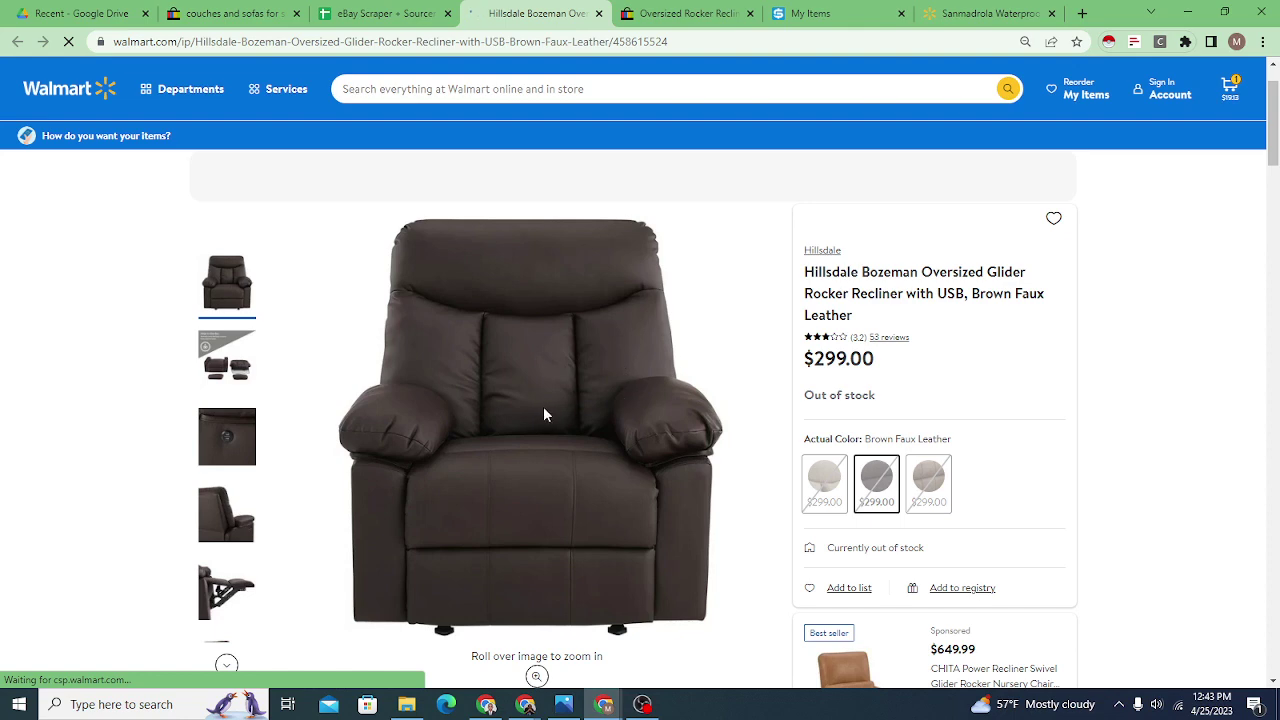
left_click(659, 18)
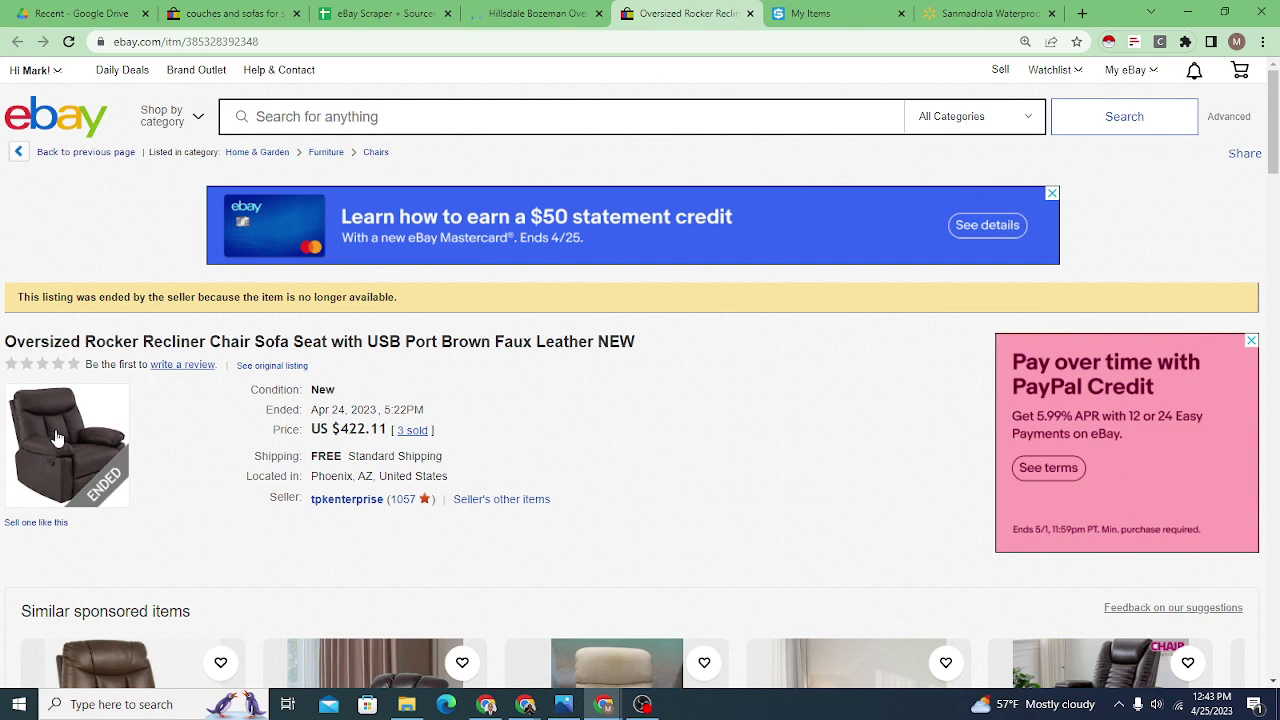
- Open the eBay recliner's purchase history and compare its sold prices with the Walmart price
left_click(416, 433)
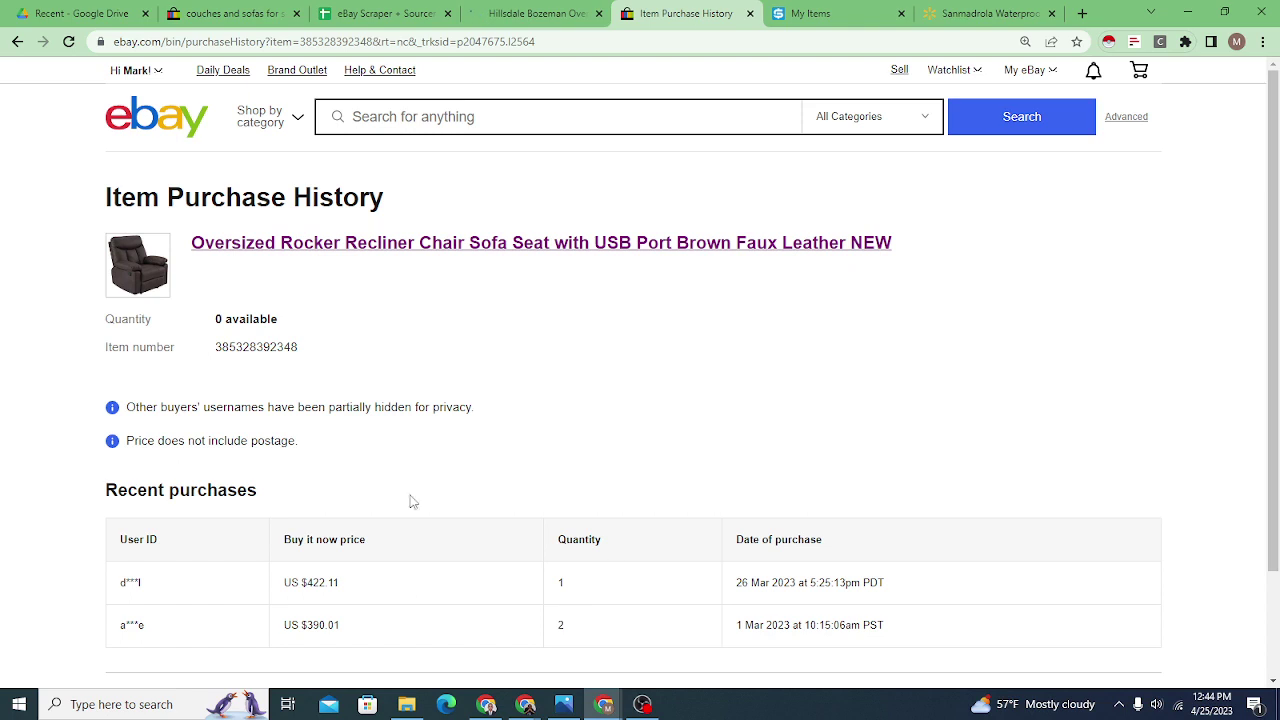
left_click(539, 11)
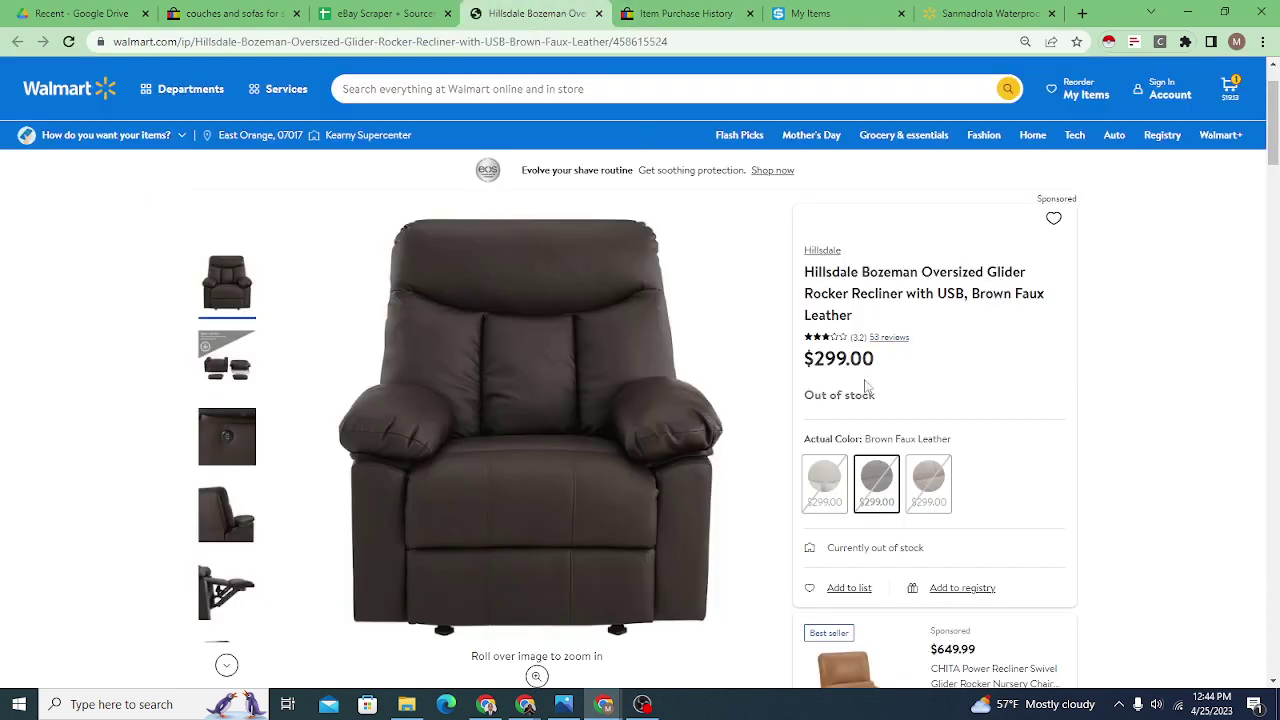
left_click_drag(806, 359, 895, 366)
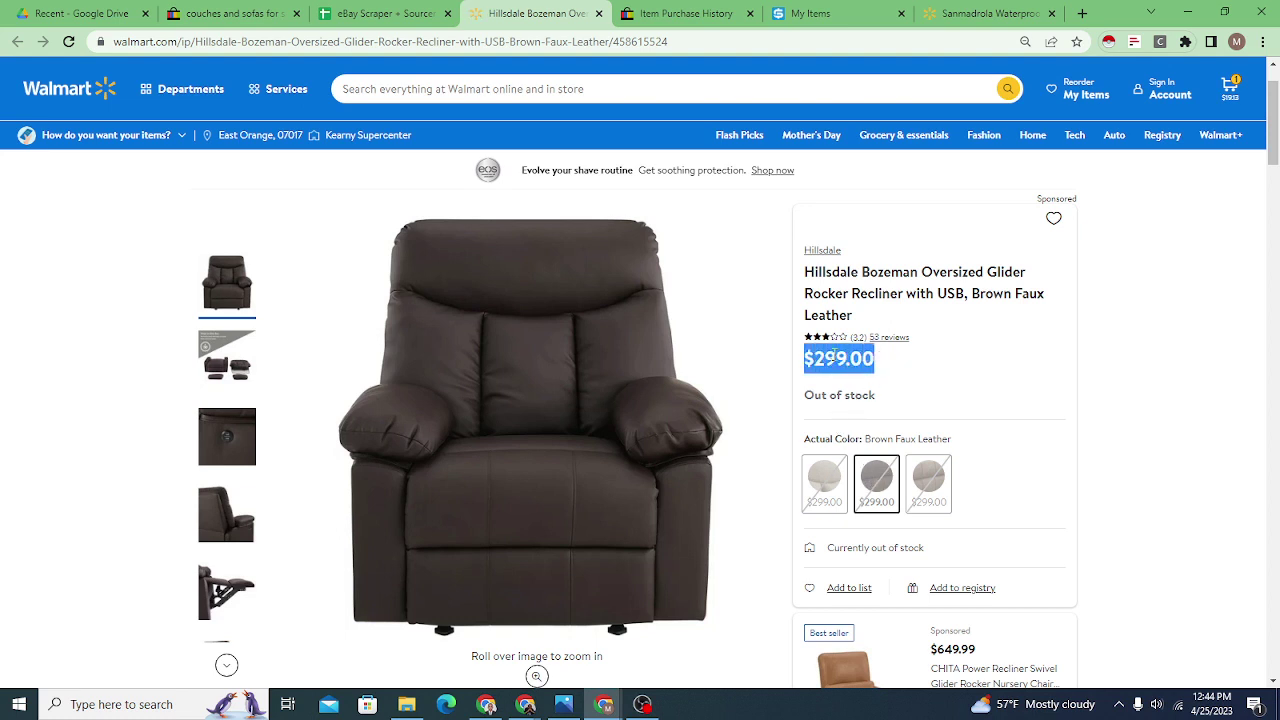
left_click(681, 17)
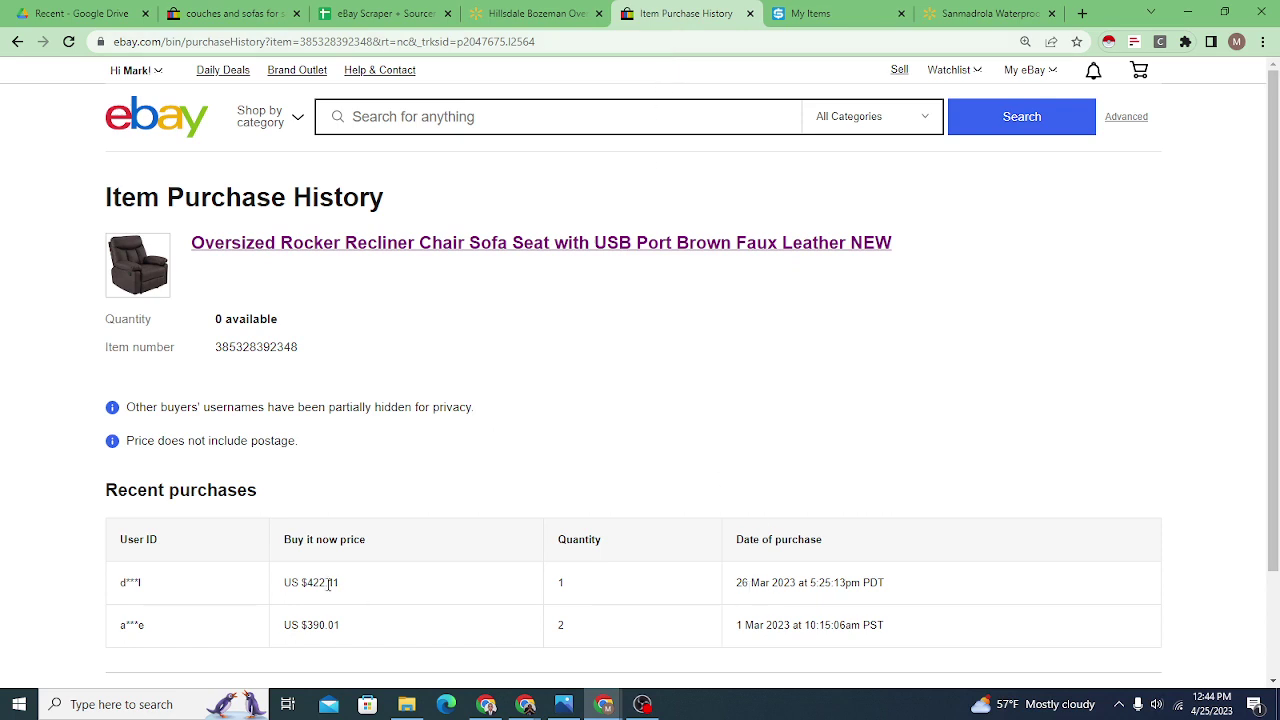
left_click(572, 17)
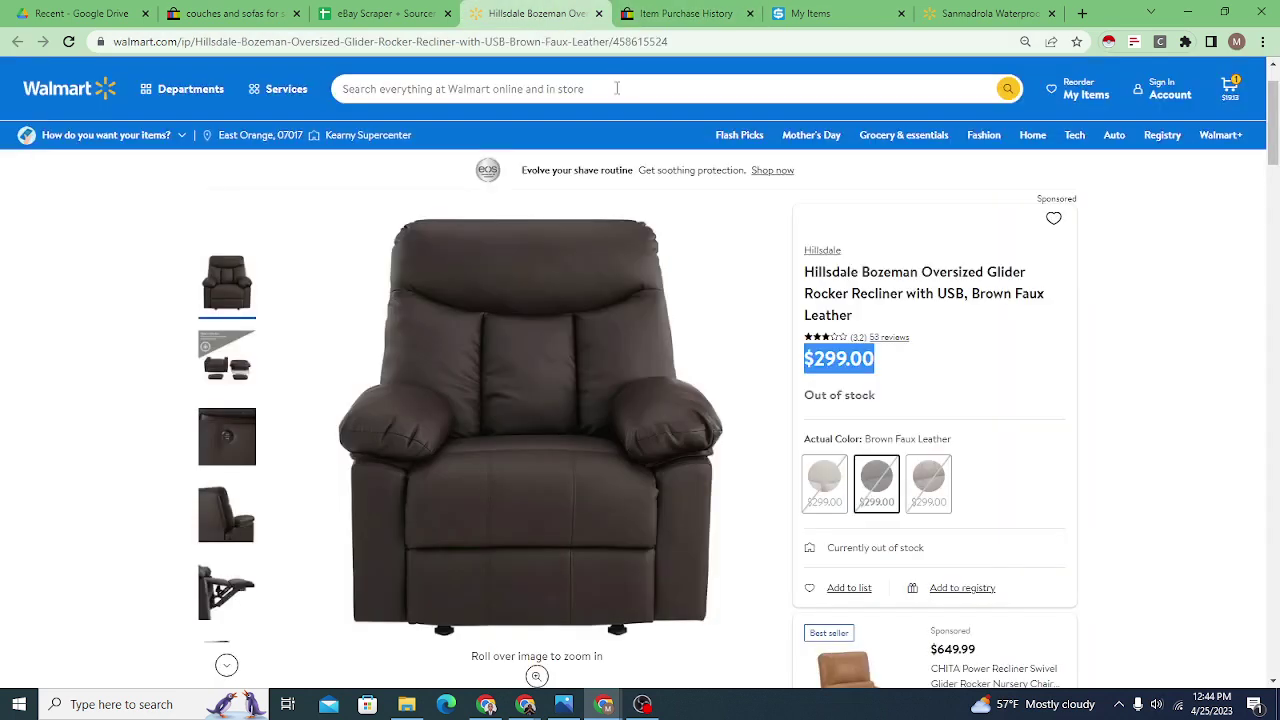
- Return to the products list and check row 5's unit price, shipping, costs, fees, profit and ROI
left_click(380, 13)
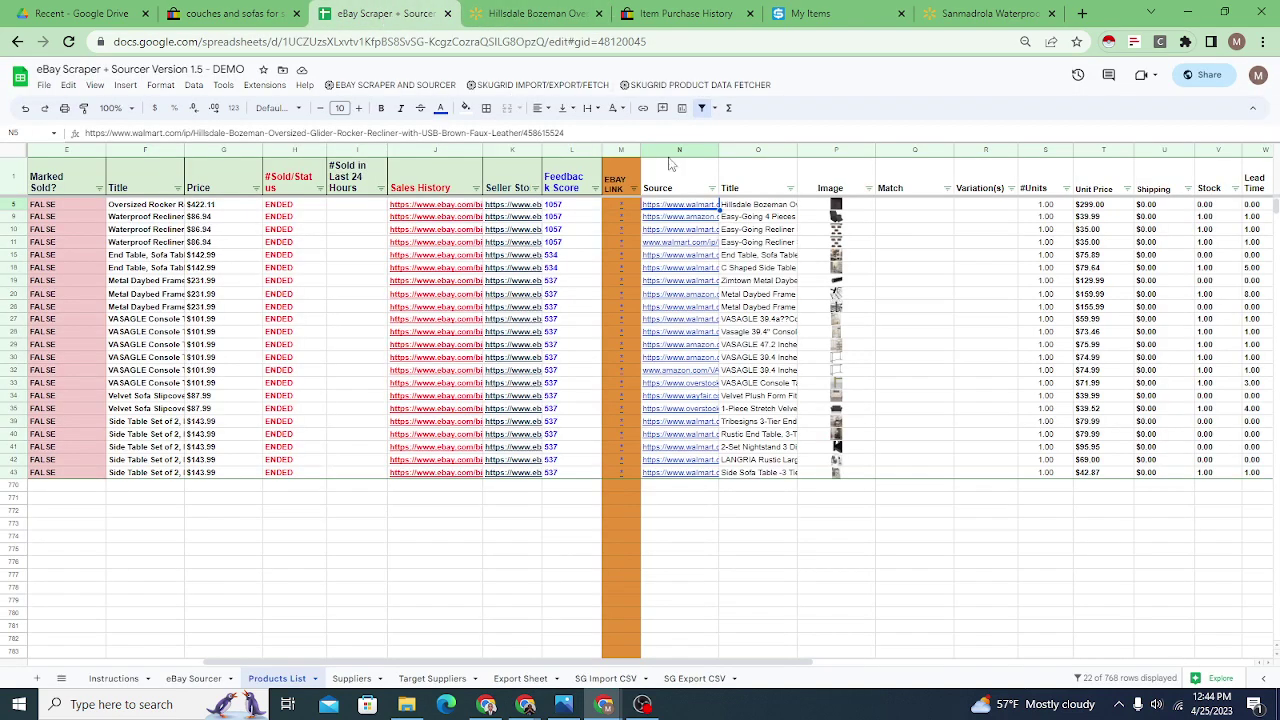
left_click(1090, 207)
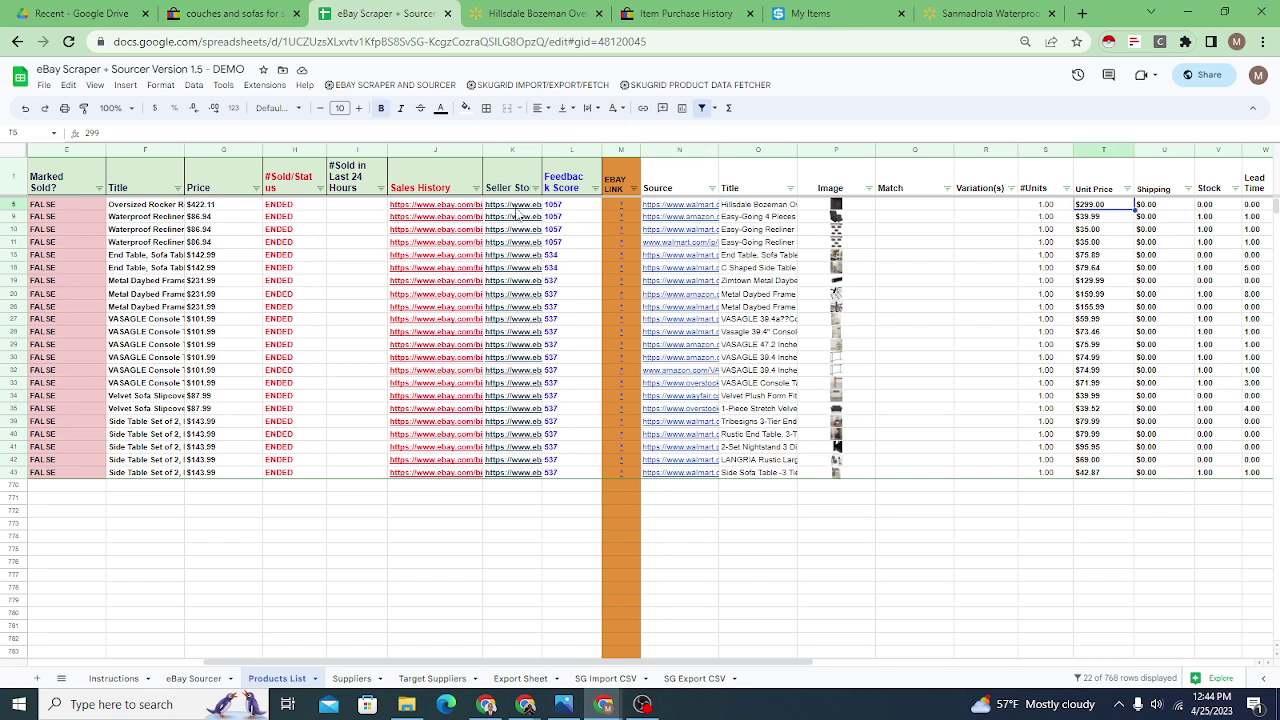
left_click(1043, 206)
key("Right")
key("Right")
key("Right")
key("Right")
key("Right")
key("Right")
key("Right")
key("Right")
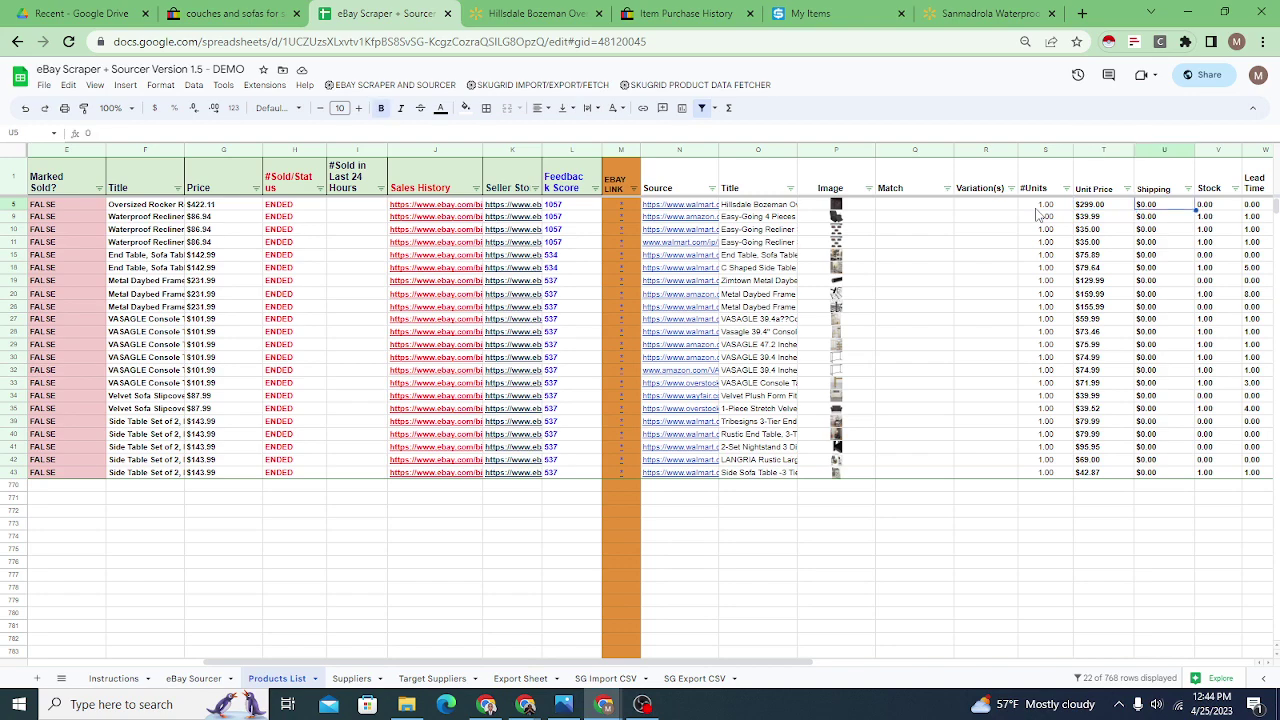
key("Right")
key("Right")
key("Right")
key("Right")
key("Right")
key("Right")
key("Right")
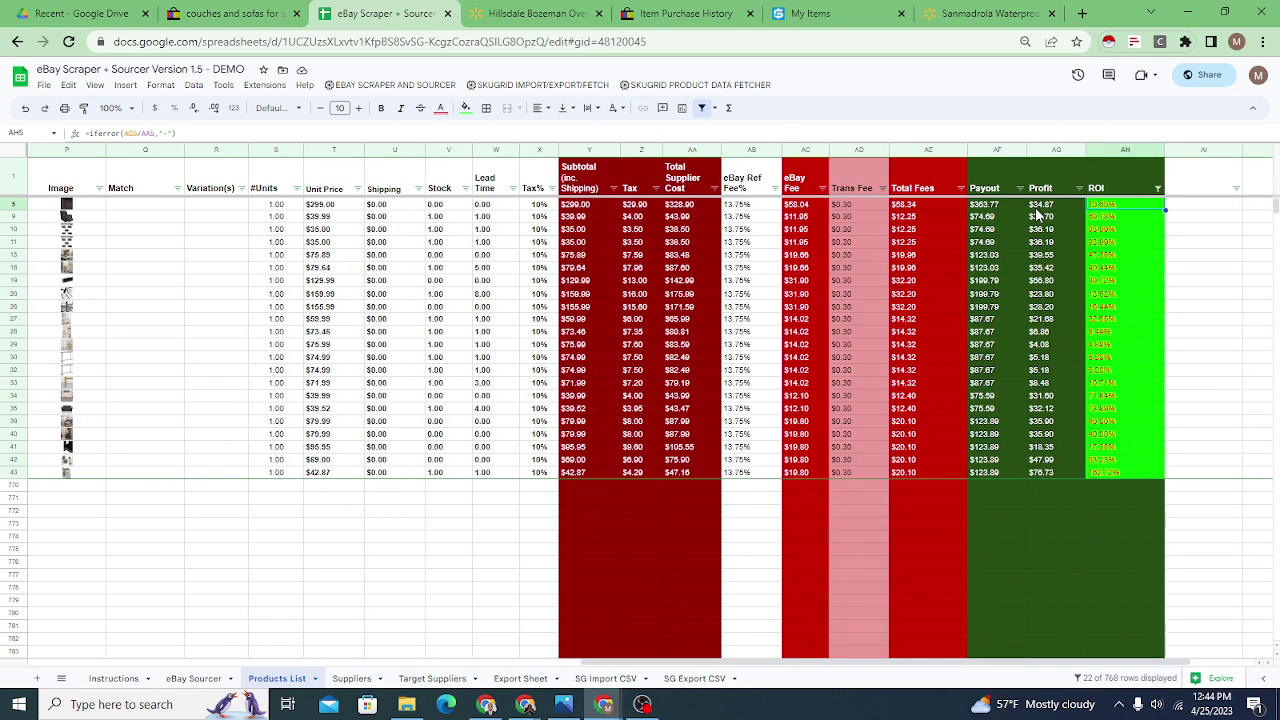
- Recheck row 5 from its ROI back across the fee and cost cells to the supplier Source and Title
key("Left")
key("Left")
key("Left")
key("Left")
key("Left")
key("Left")
key("Left")
key("Left")
key("Left")
key("Left")
key("Left")
key("Left")
key("Left")
key("Left")
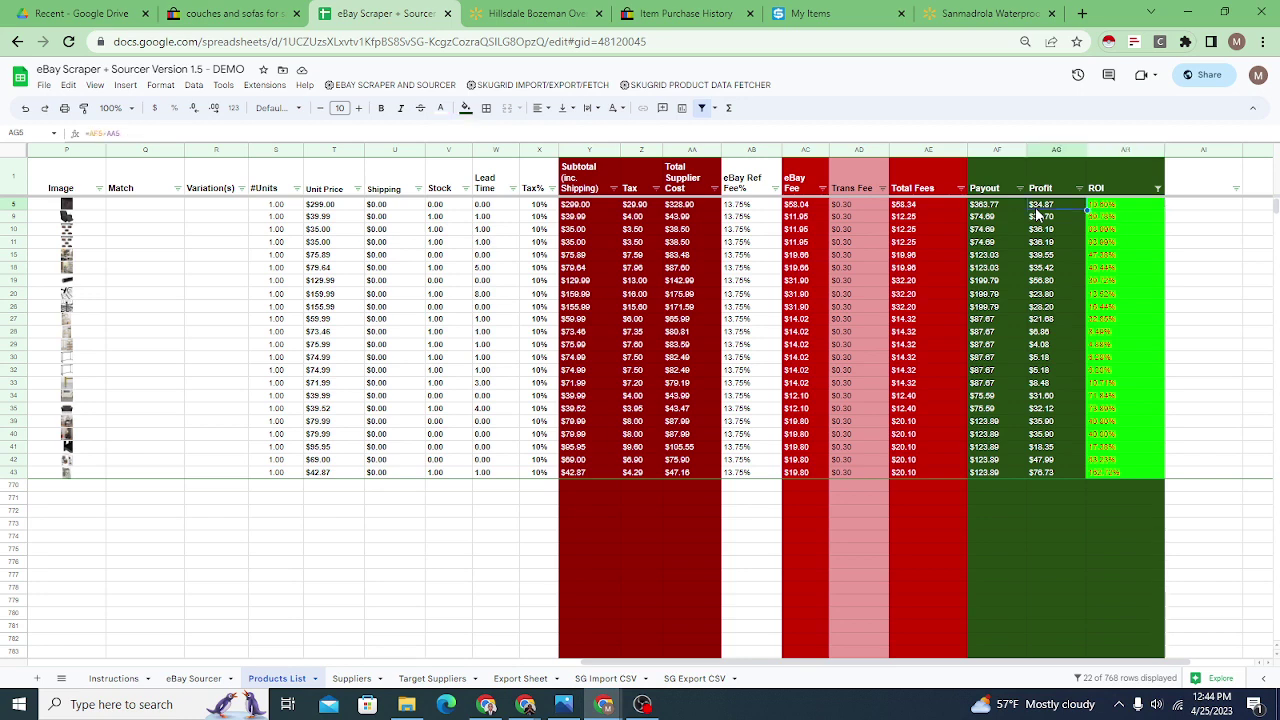
key("Right")
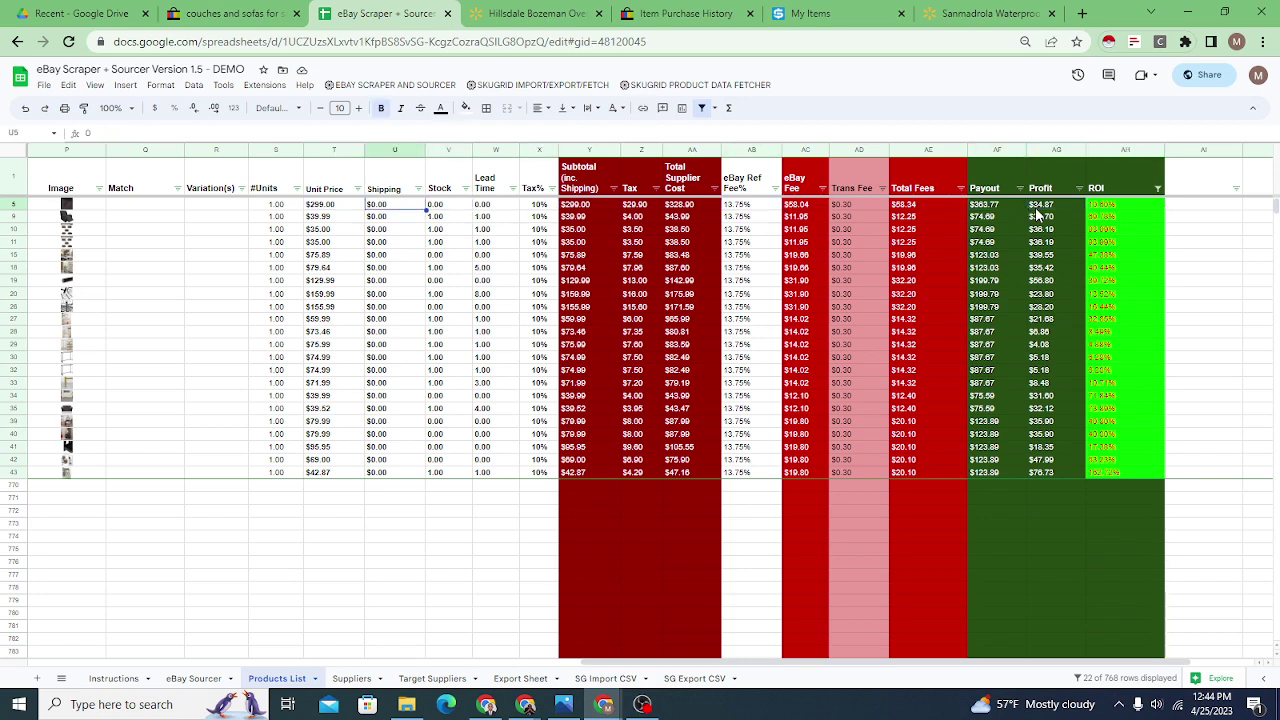
key("Right")
key("Left")
key("Left")
key("Left")
key("Left")
key("Left")
key("Left")
key("Left")
key("Left")
key("Left")
key("Left")
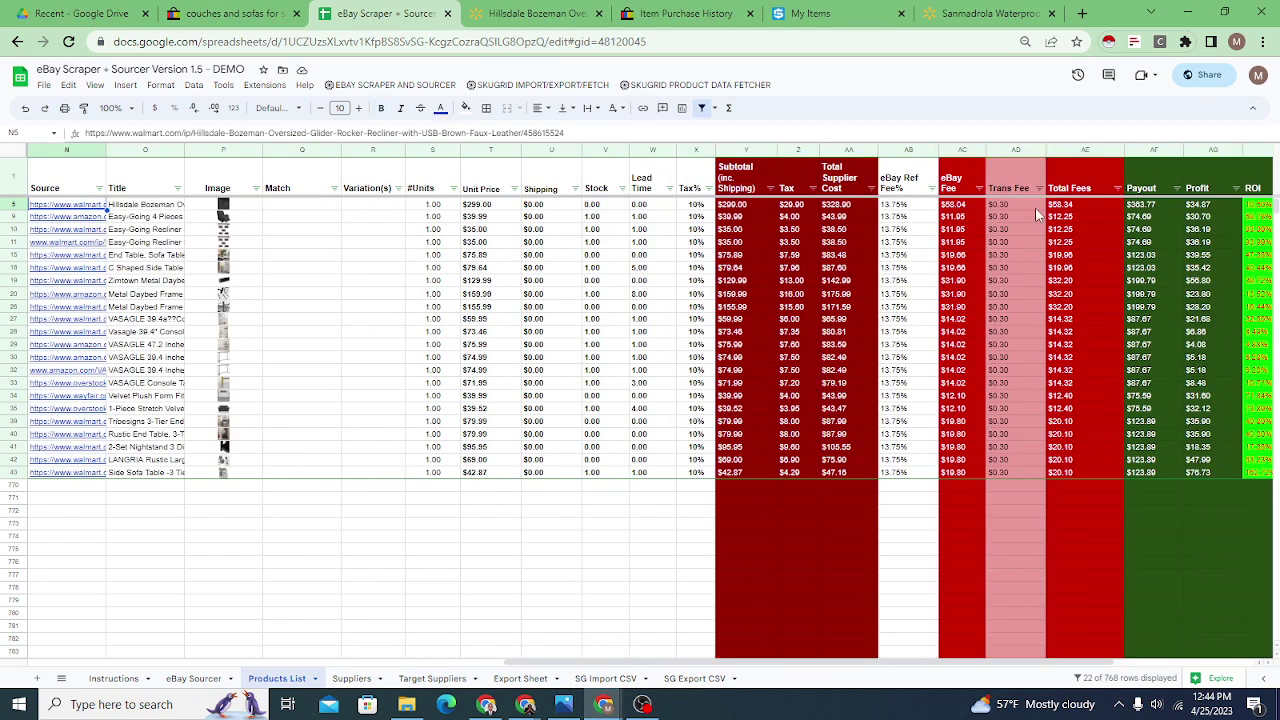
key("Right")
key("Right")
key("Right")
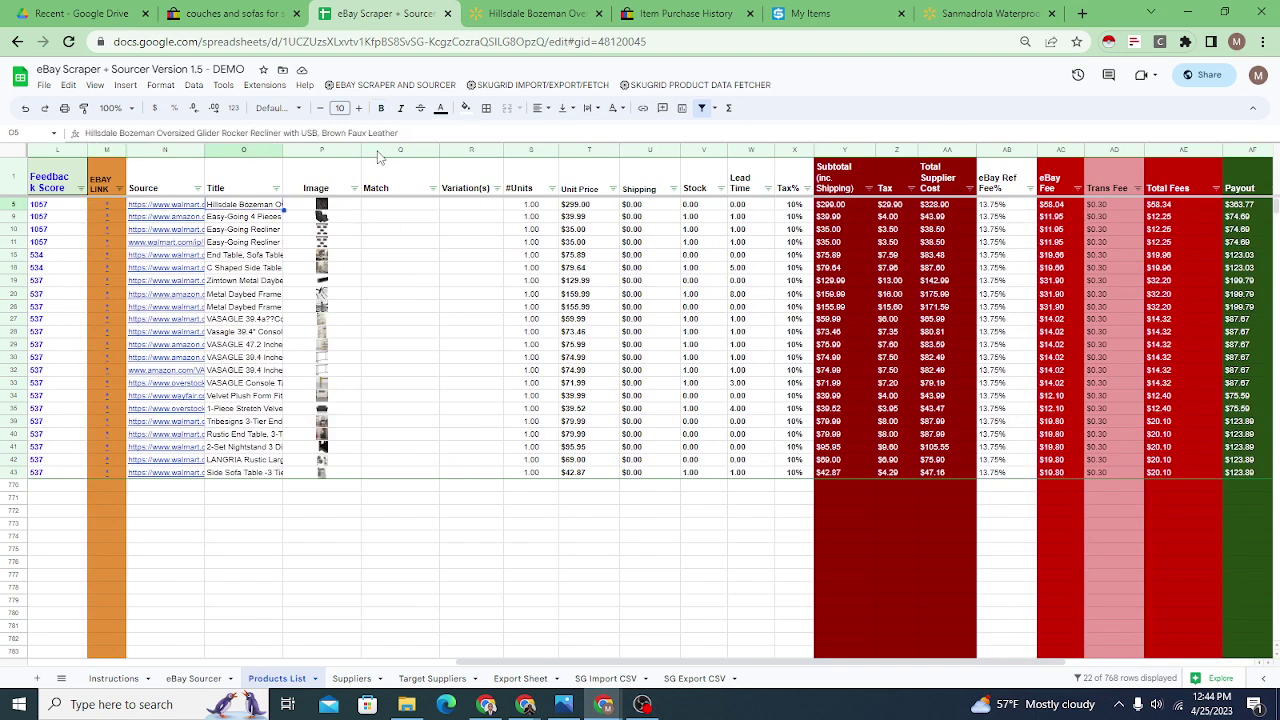
- Set the text wrapping of the whole Image column to Wrap
left_click(322, 150)
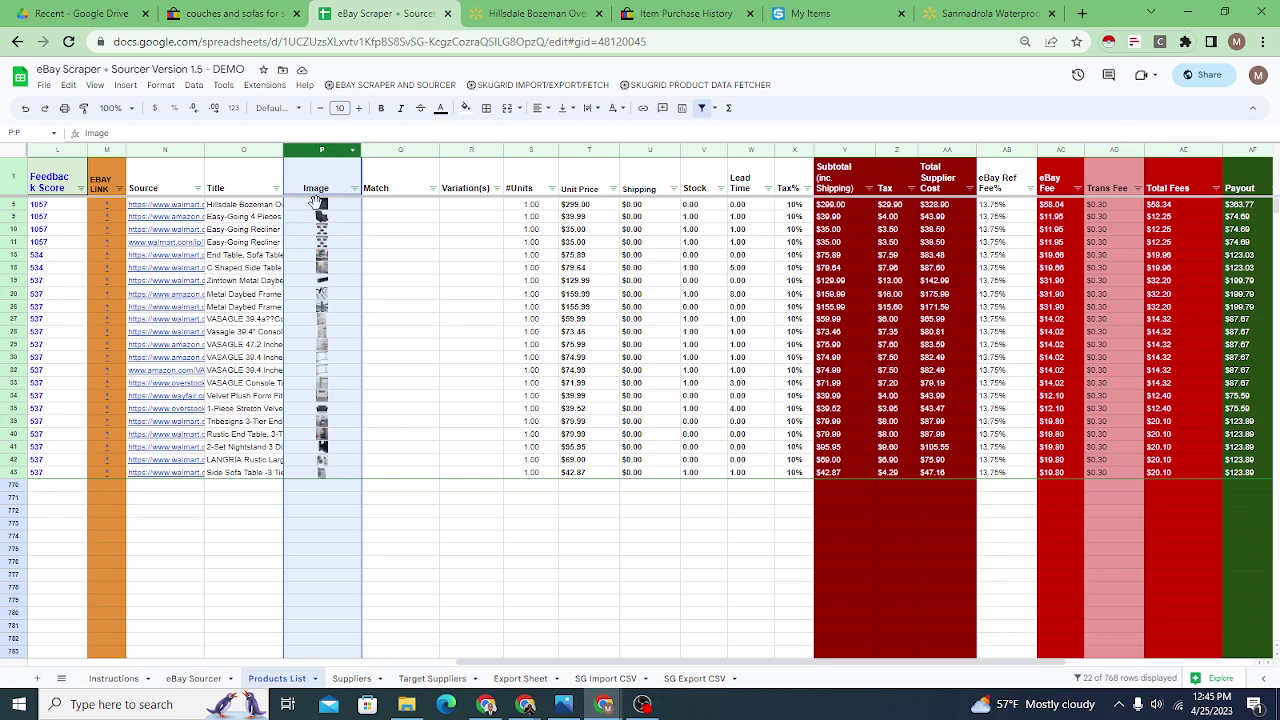
left_click(325, 150)
left_click(166, 88)
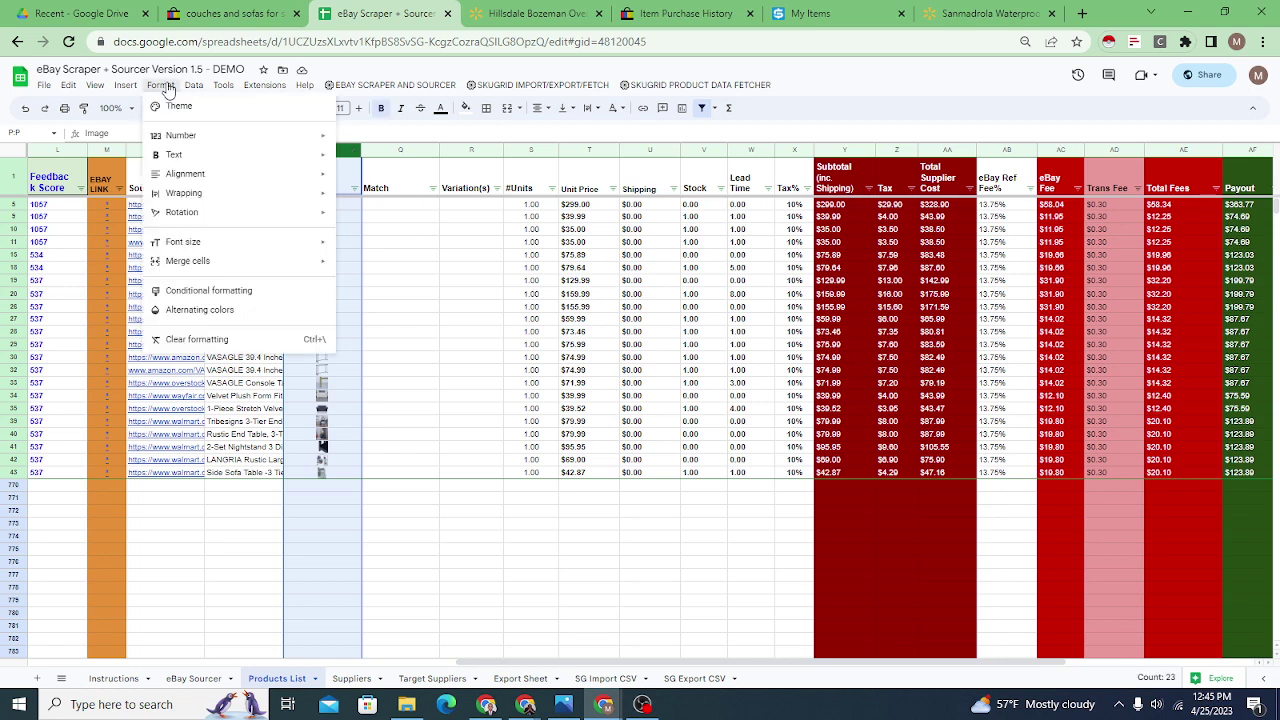
mouse_move(307, 203)
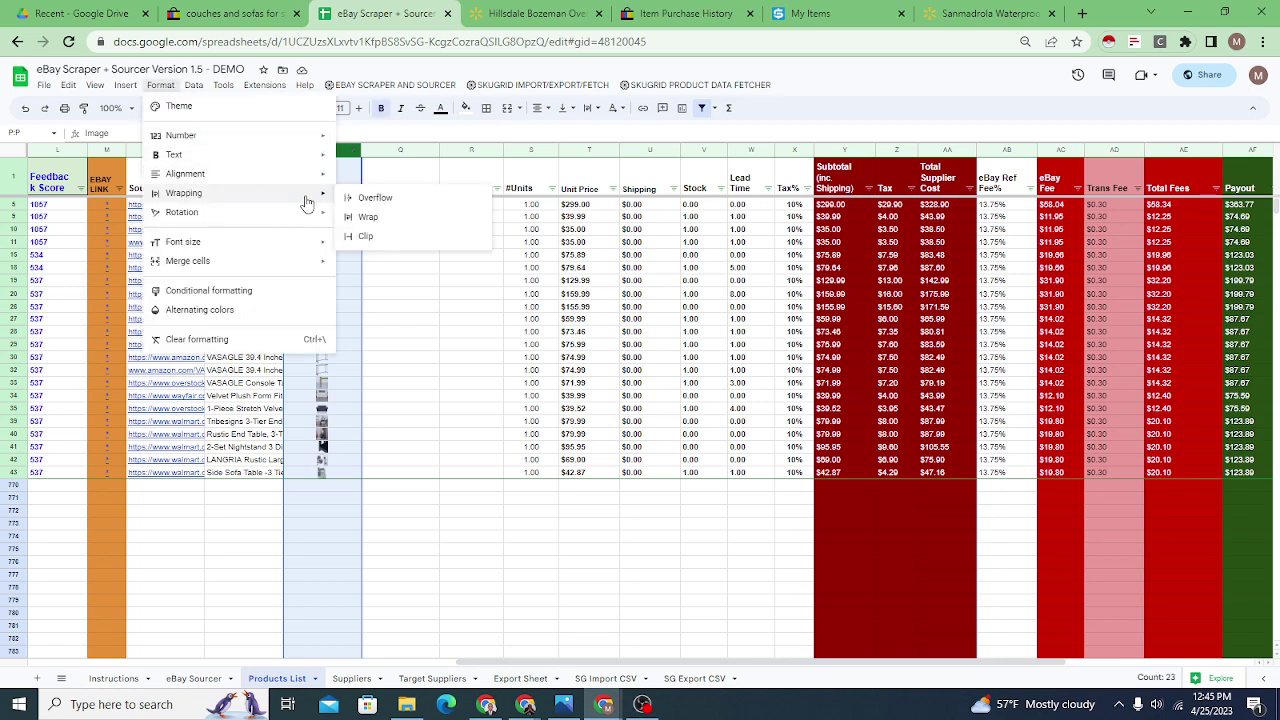
left_click(372, 217)
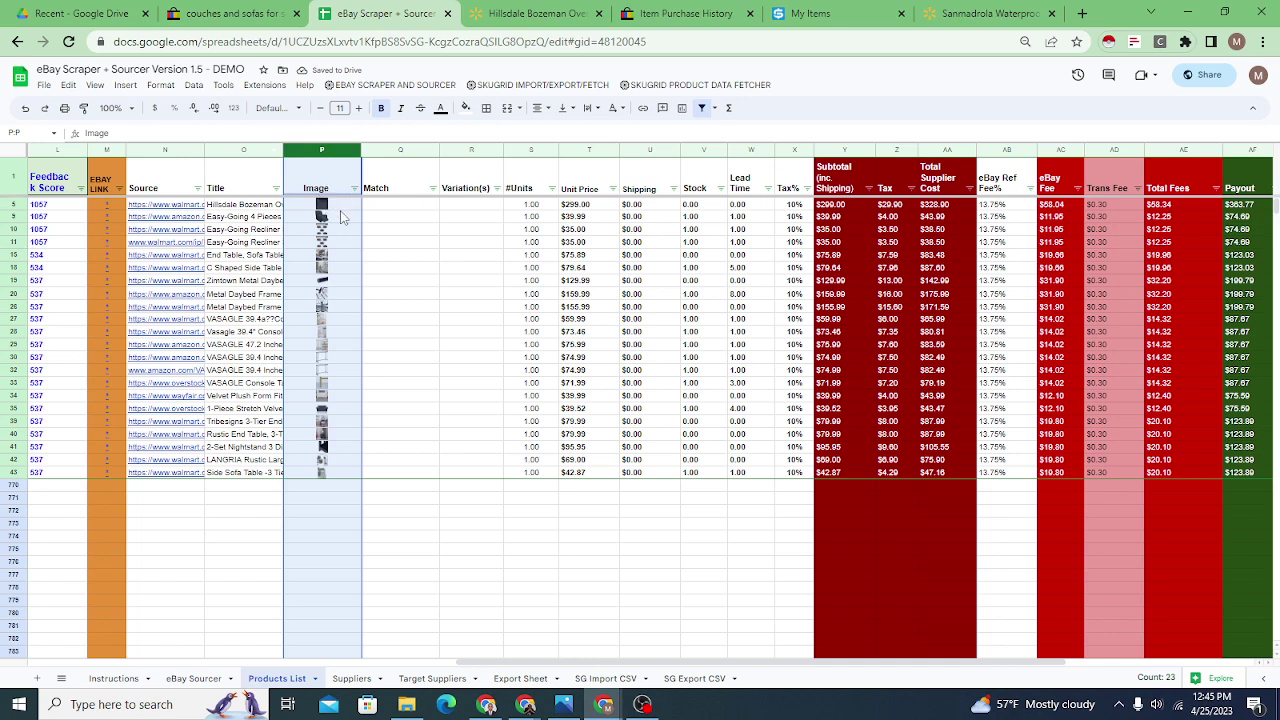
left_click(156, 89)
mouse_move(283, 195)
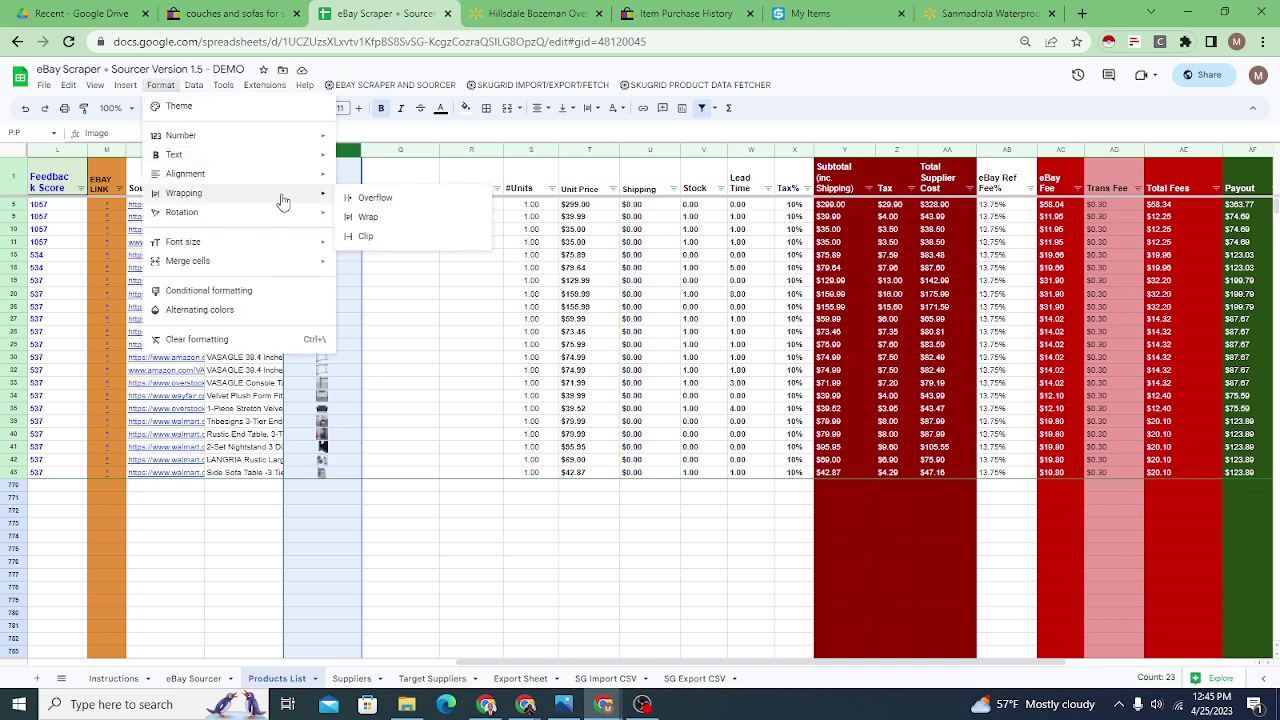
left_click(370, 217)
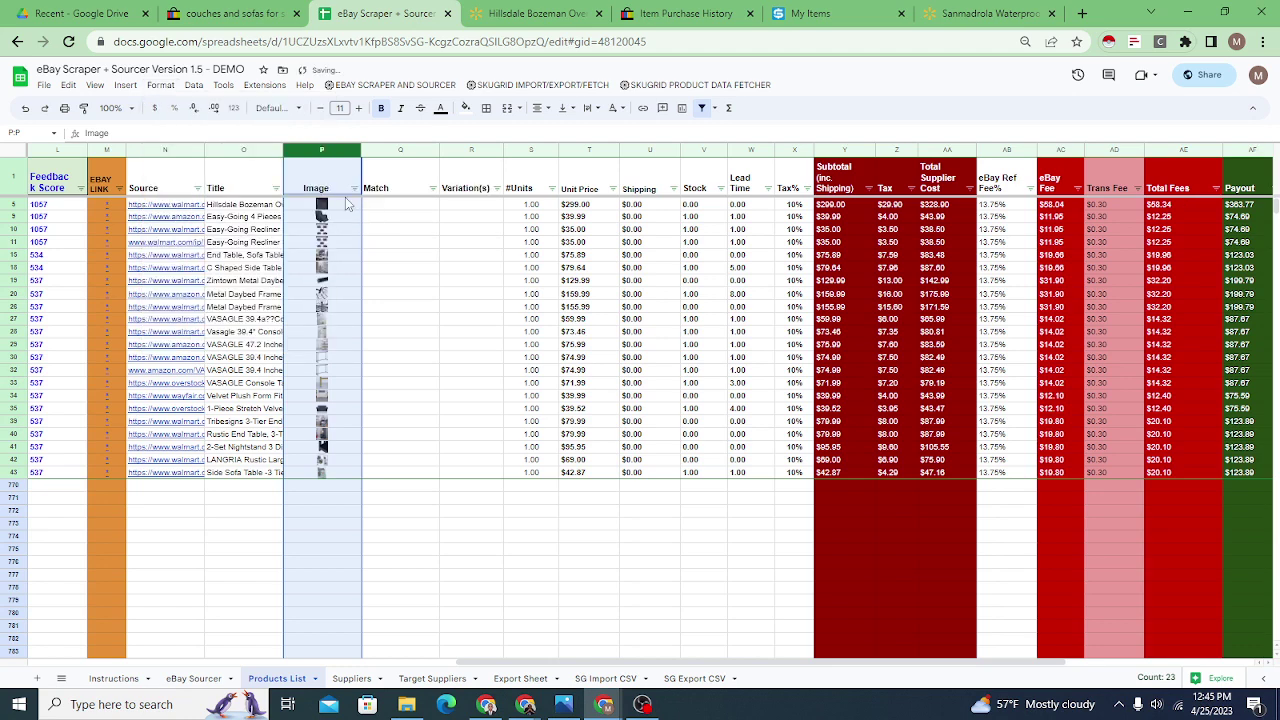
- Increase the height of all filtered product rows from row 5 to row 43 together to enlarge their images
left_click(386, 216)
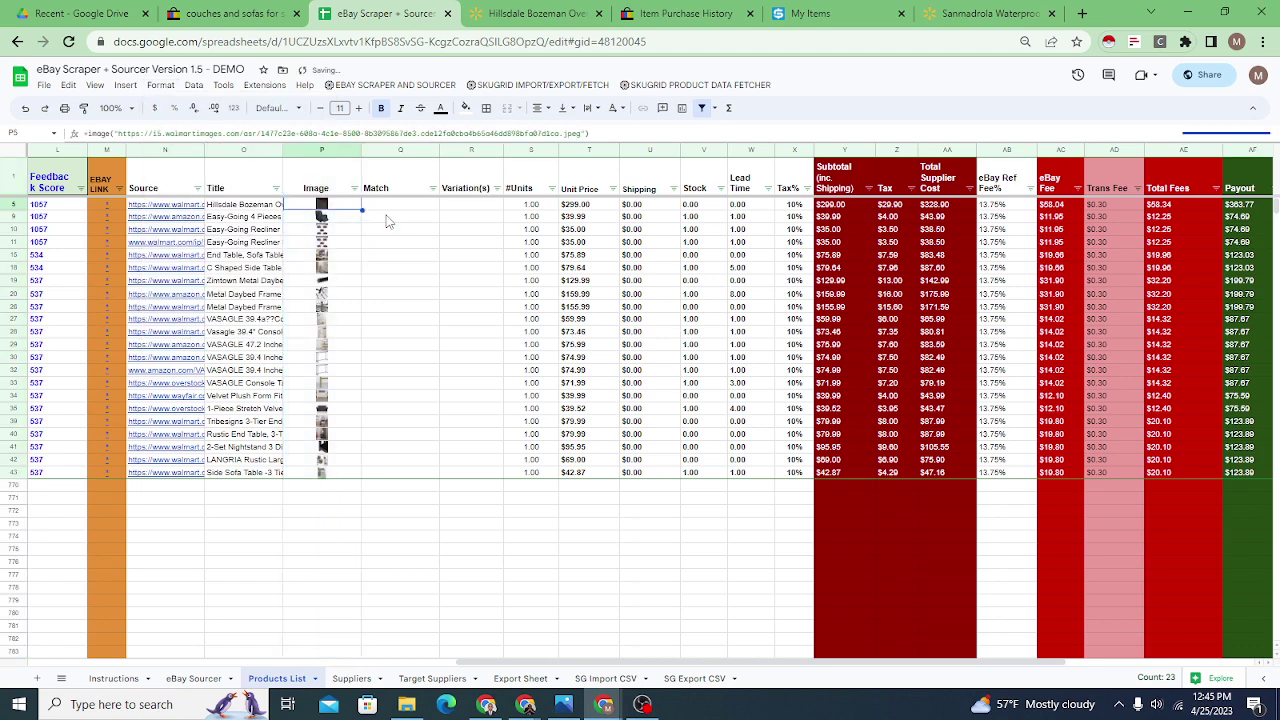
left_click(340, 206)
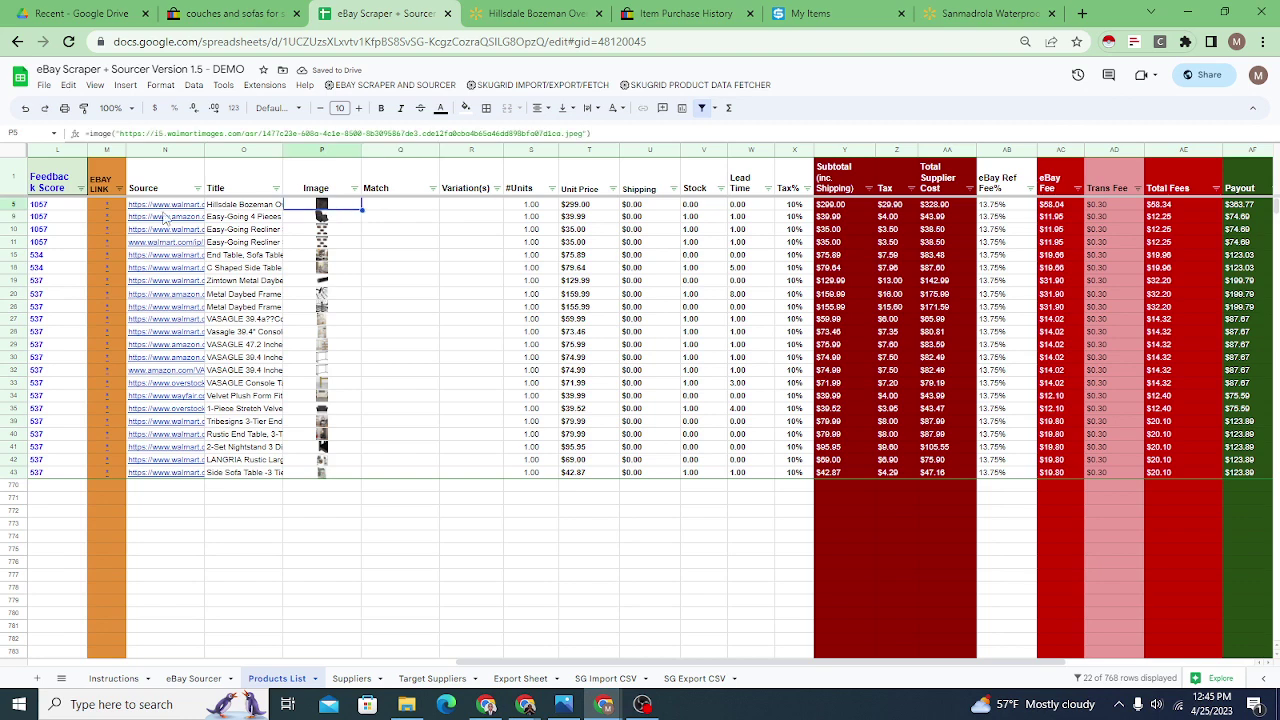
left_click(14, 204)
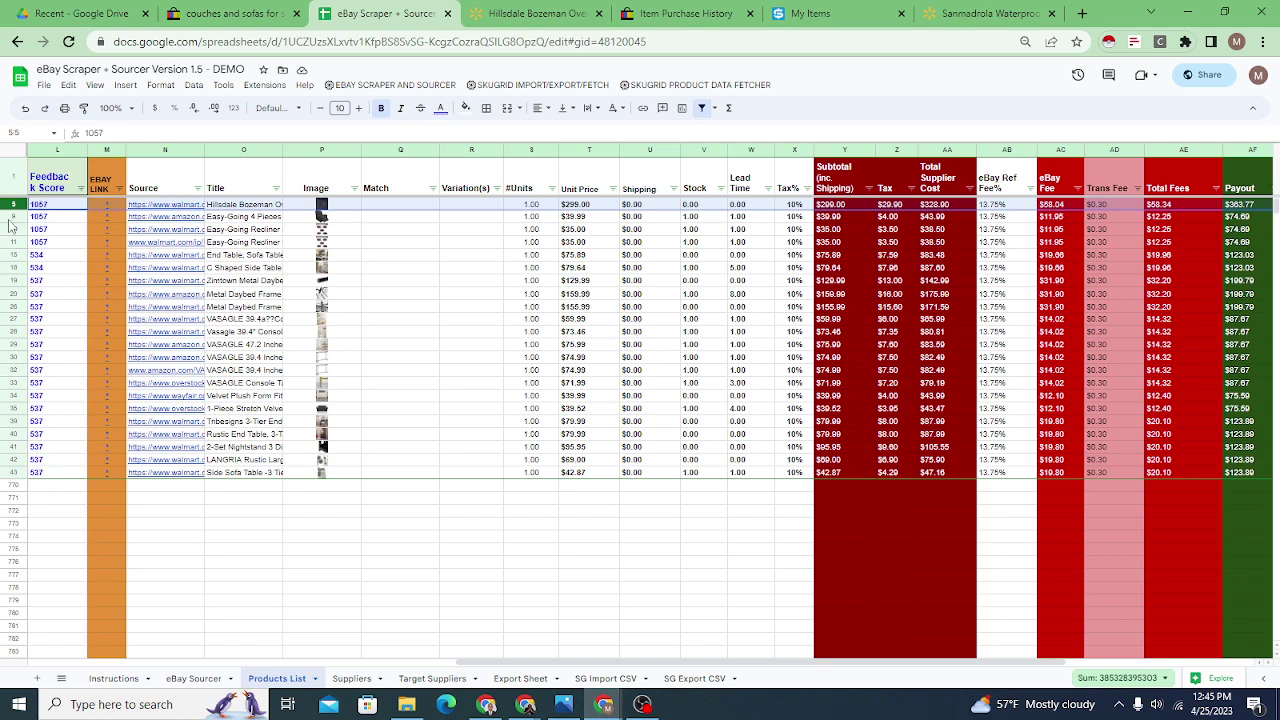
key("ctrl+shift+Down")
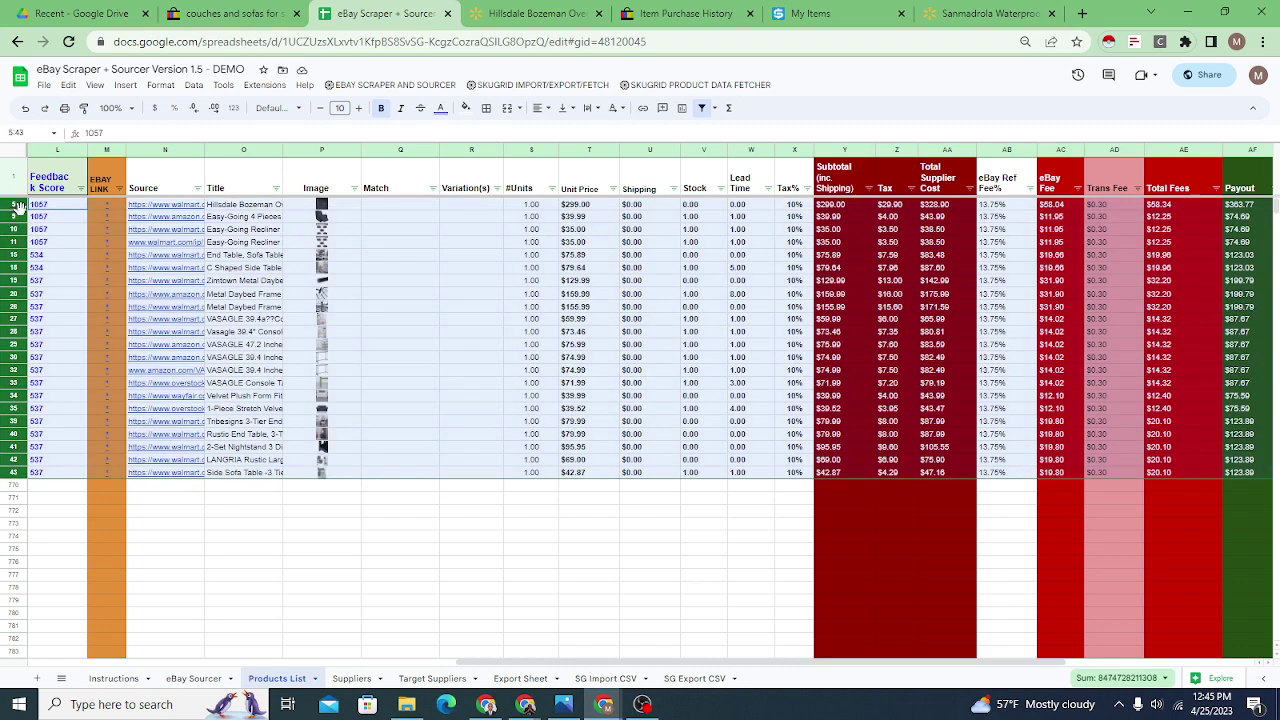
left_click_drag(14, 204, 13, 253)
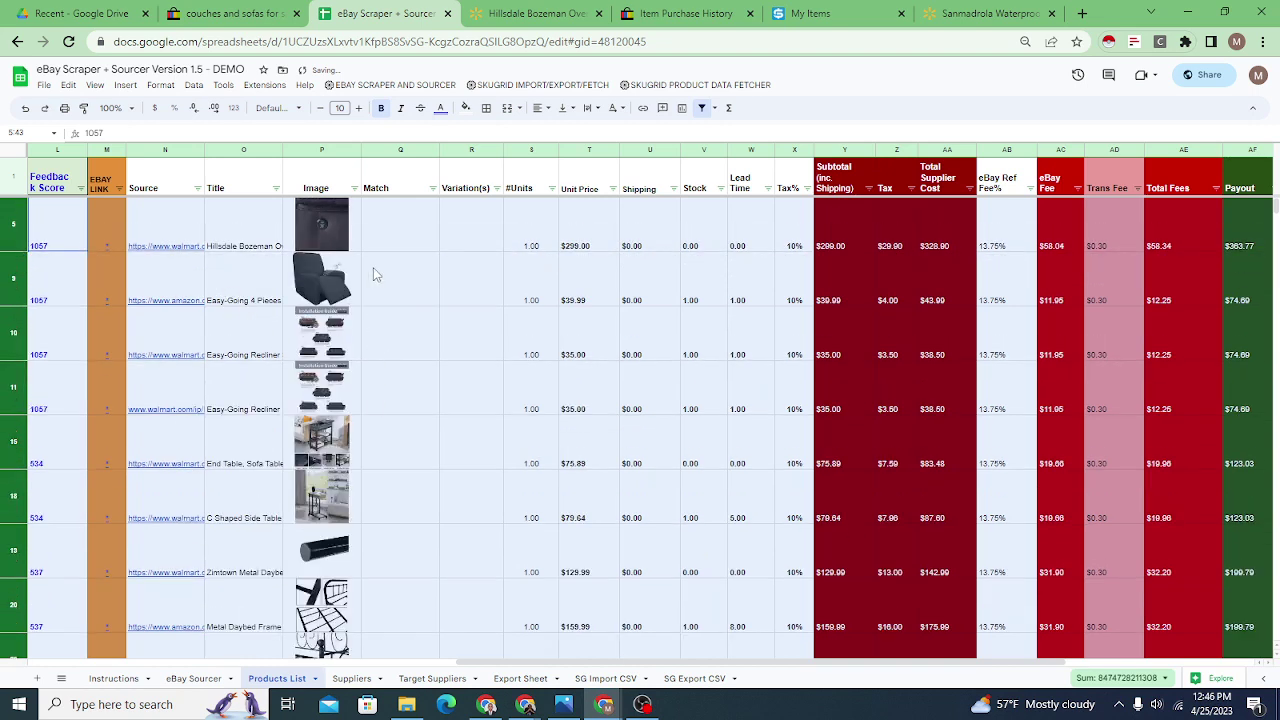
left_click(388, 241)
- Review the enlarged images through the whole product list and slightly widen the Feedback Score column
scroll(366, 318, "down", 3)
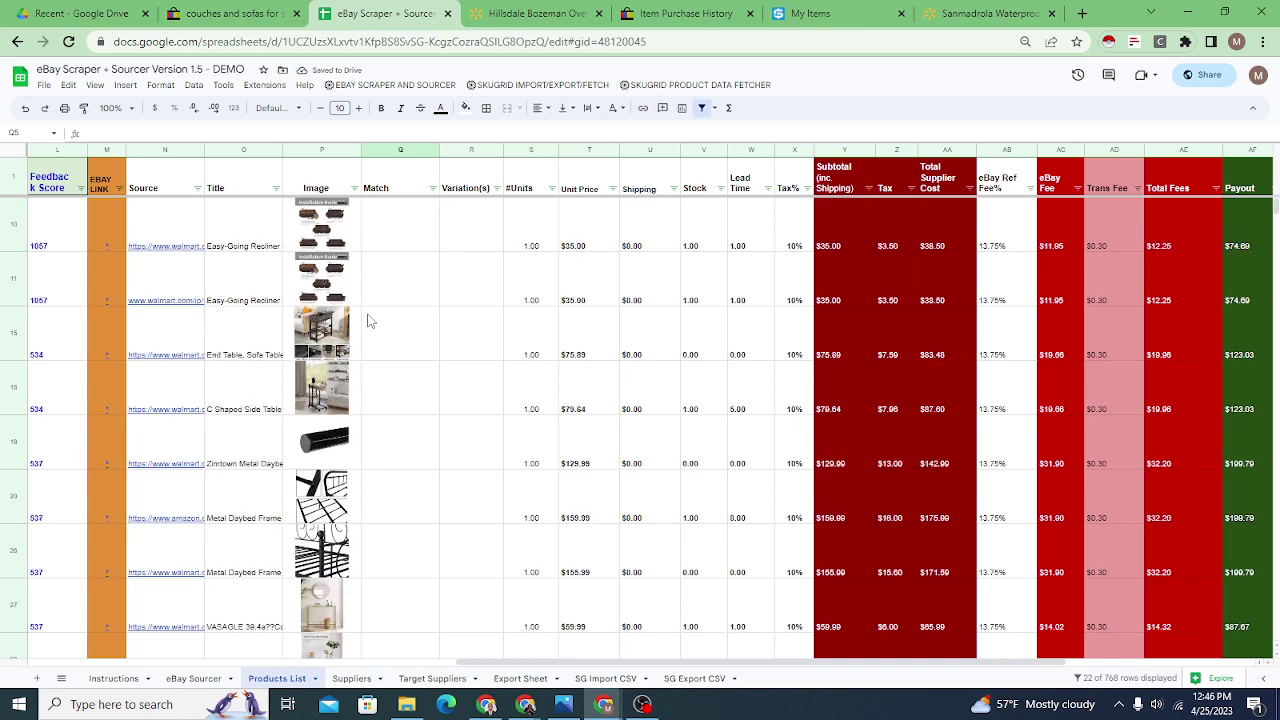
scroll(352, 395, "down", 10)
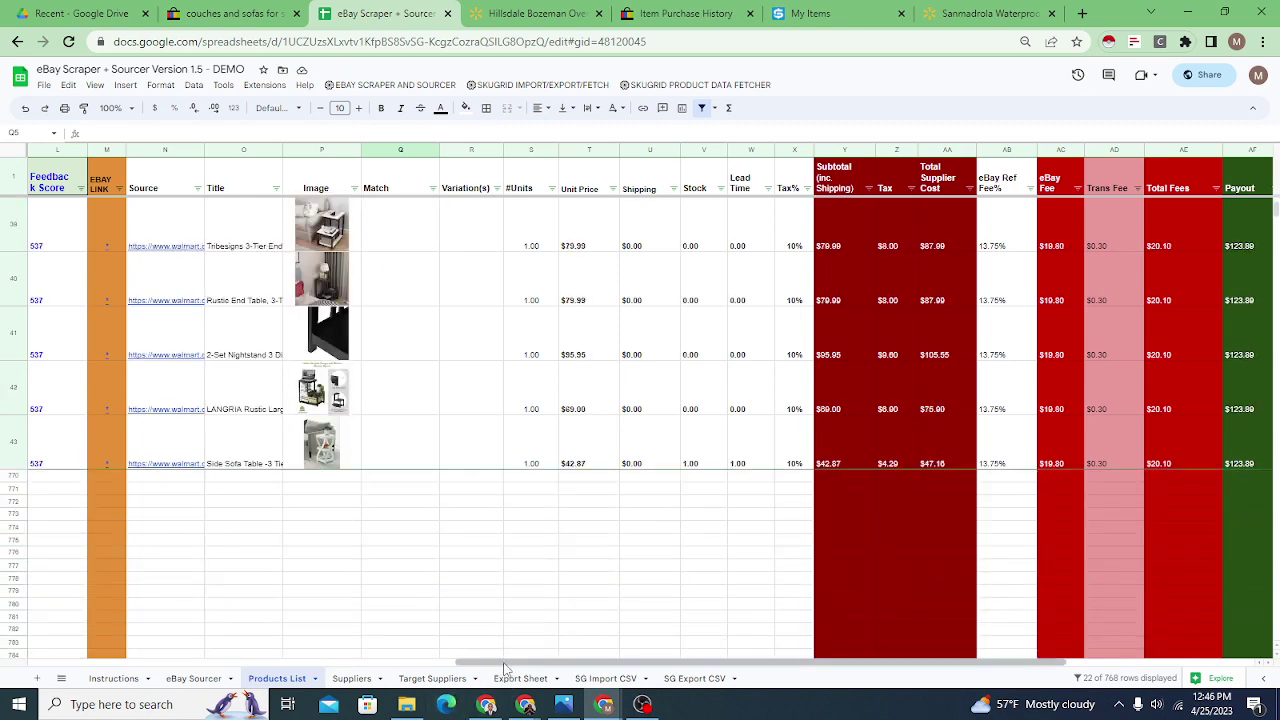
scroll(497, 509, "up", 10)
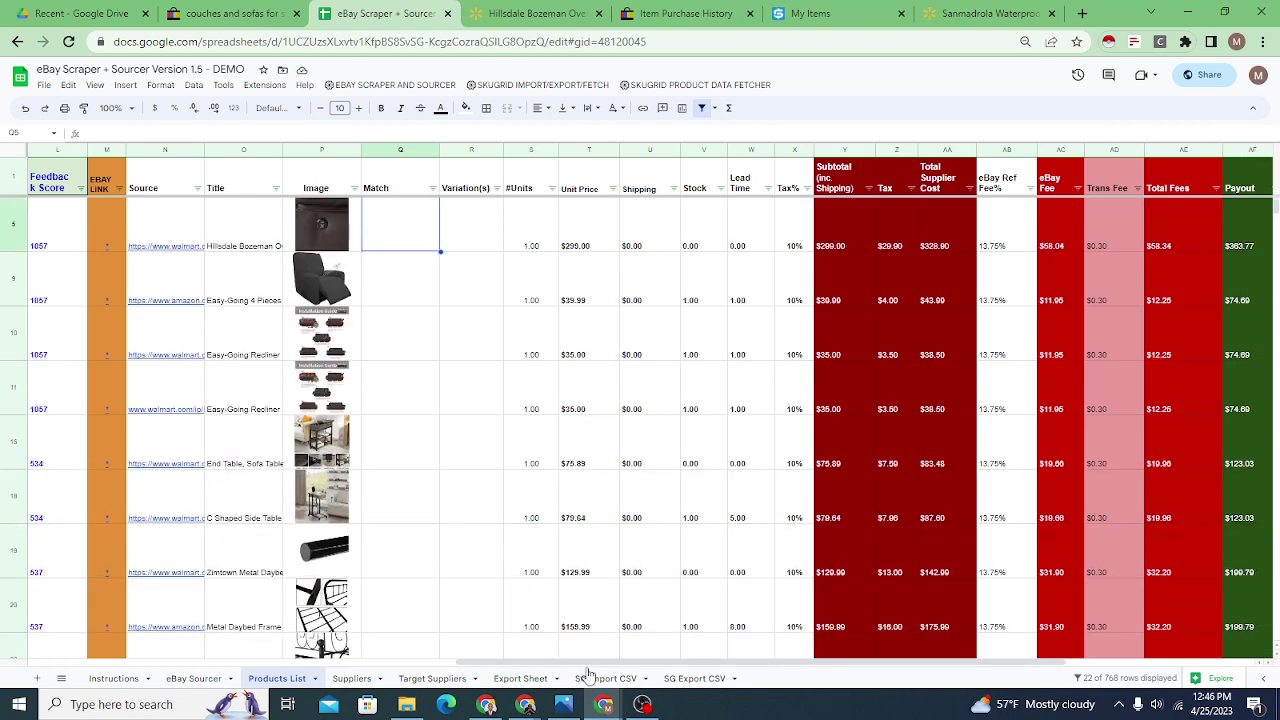
left_click_drag(540, 665, 440, 548)
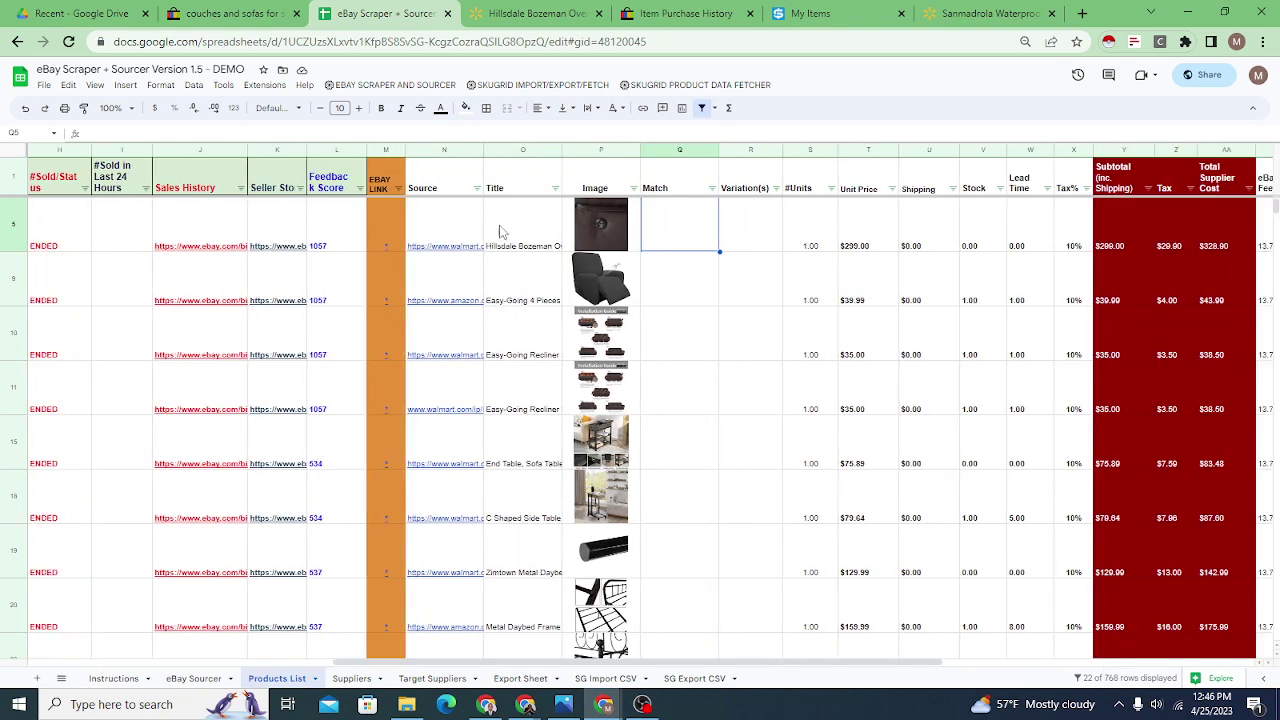
left_click_drag(367, 149, 382, 148)
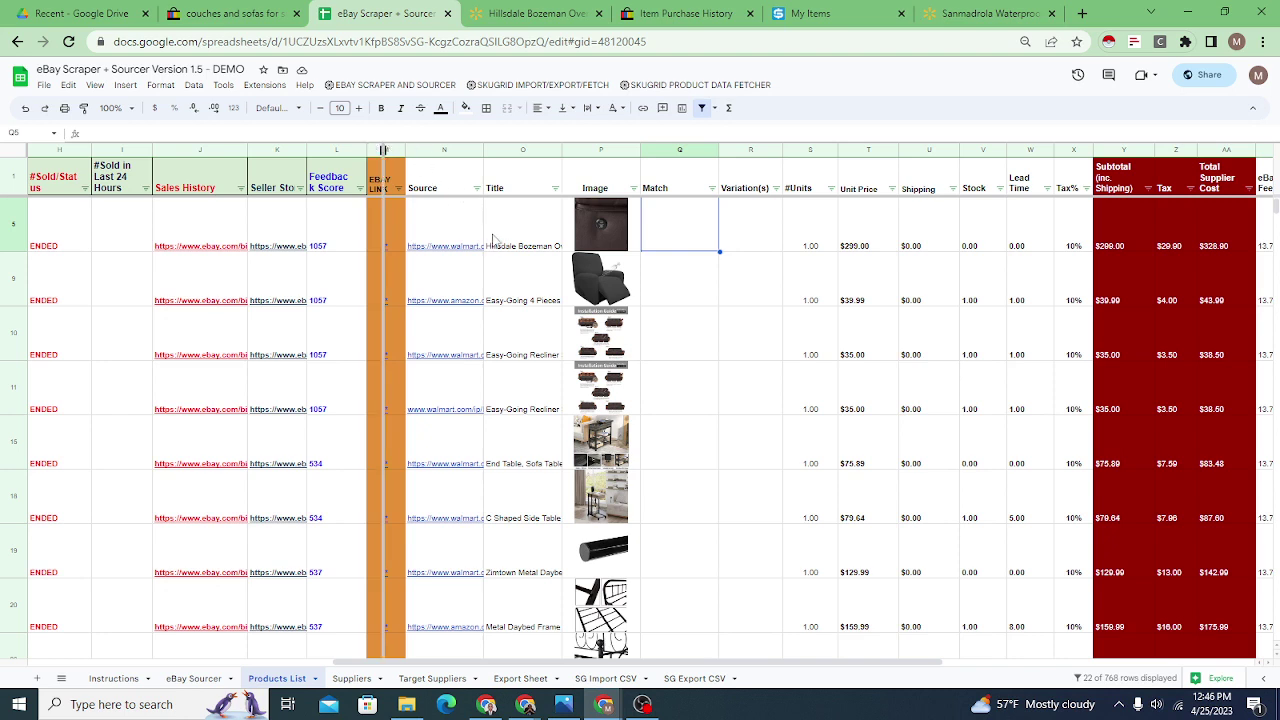
- Preview row 5's Walmart source link and look through the product images down to the last filtered row
mouse_move(406, 237)
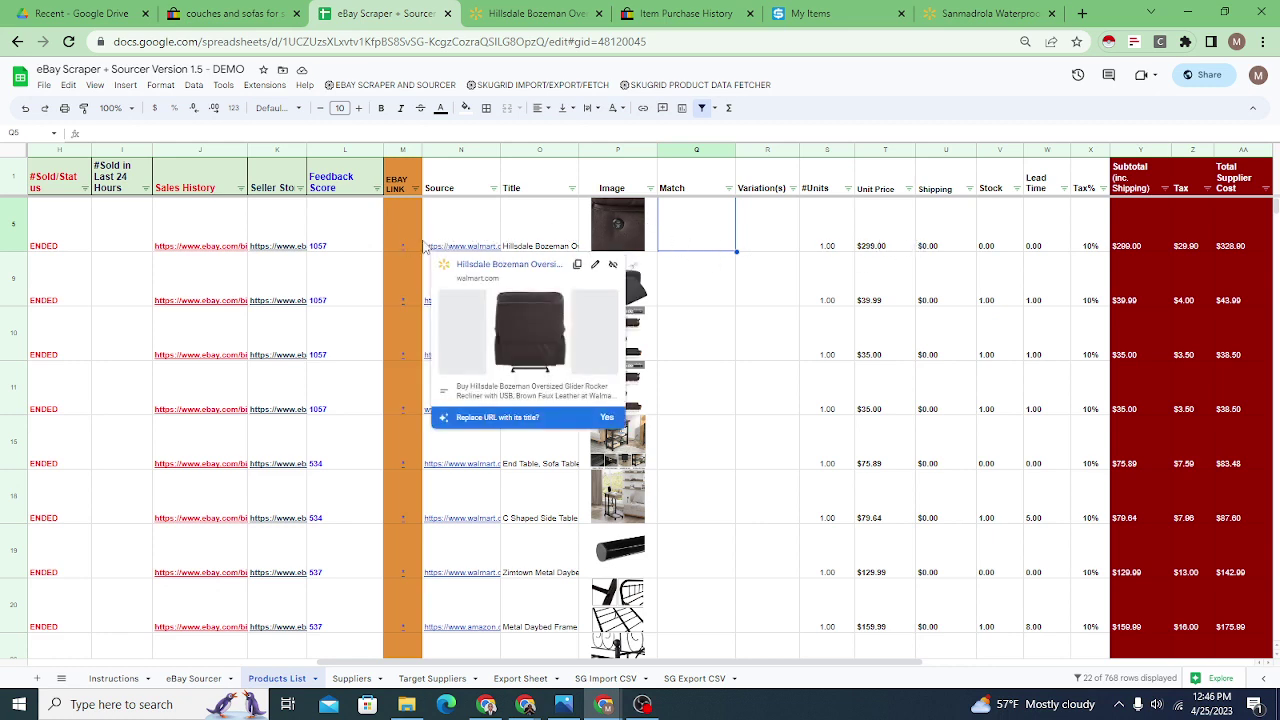
left_click(690, 296)
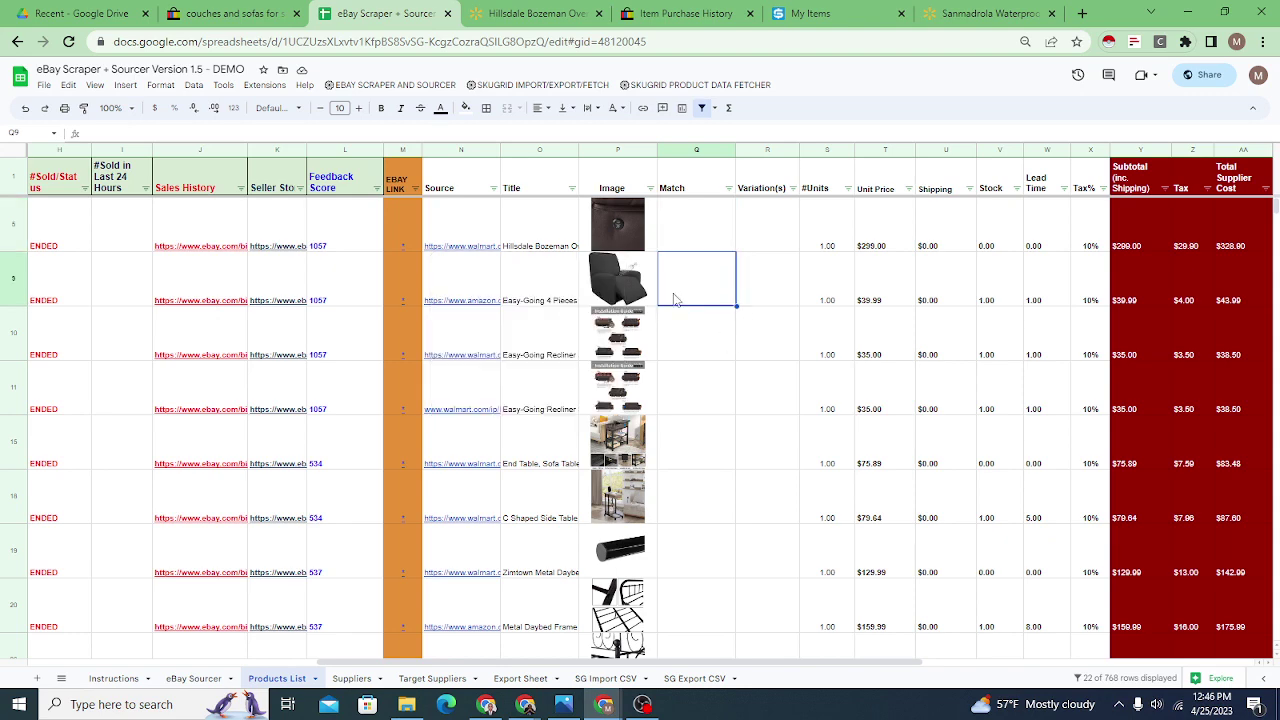
scroll(641, 465, "down", 3)
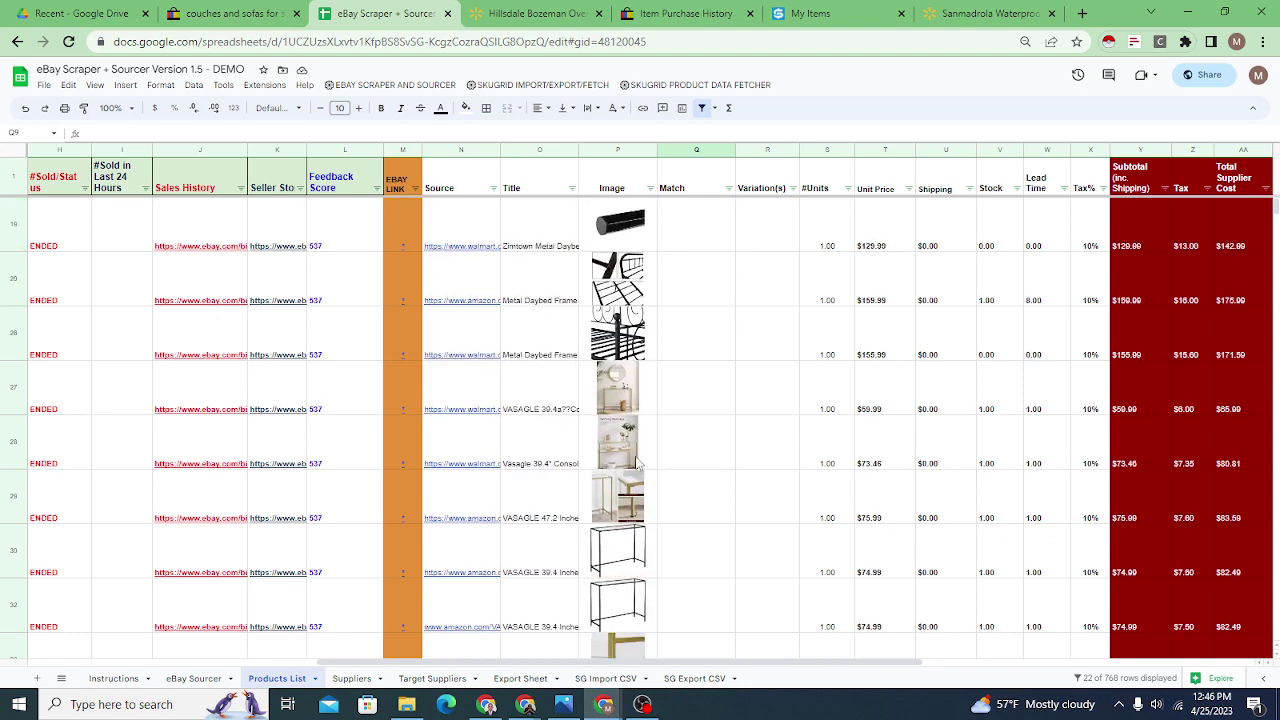
scroll(628, 447, "down", 4)
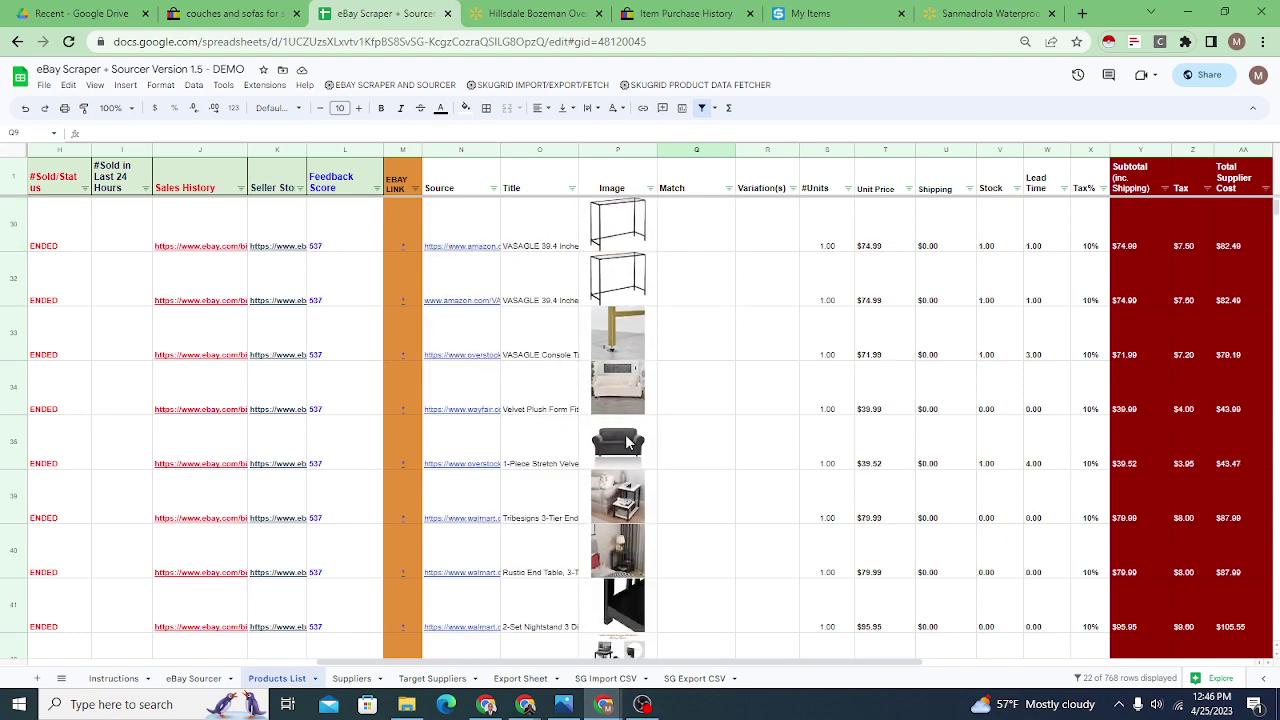
scroll(628, 445, "down", 1)
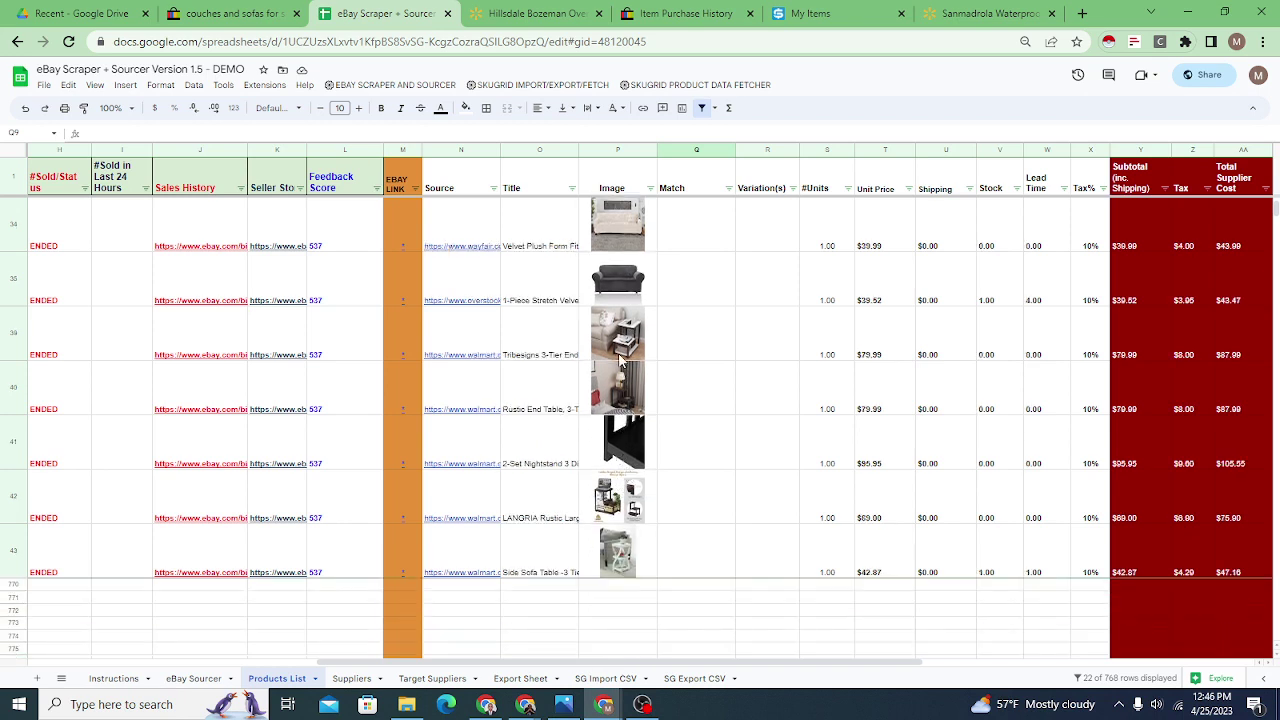
- Check row 40's Rustic End Table from its Match cell across unit price, supplier cost, eBay fees, payout, profit and ROI
left_click(714, 389)
key("Right")
key("Right")
key("Right")
key("Right")
key("Right")
key("Right")
key("Right")
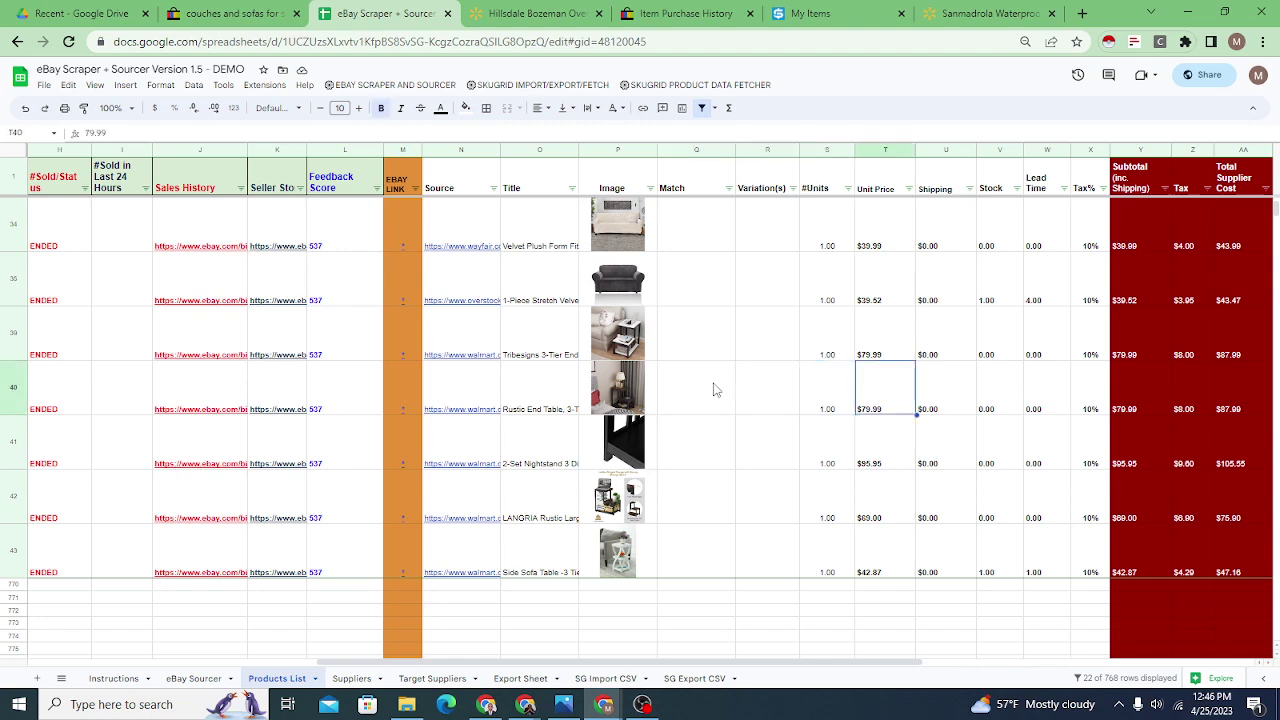
key("Right")
key("Right")
key("Right")
key("Right")
key("Right")
key("Right")
key("Right")
key("Right")
key("Right")
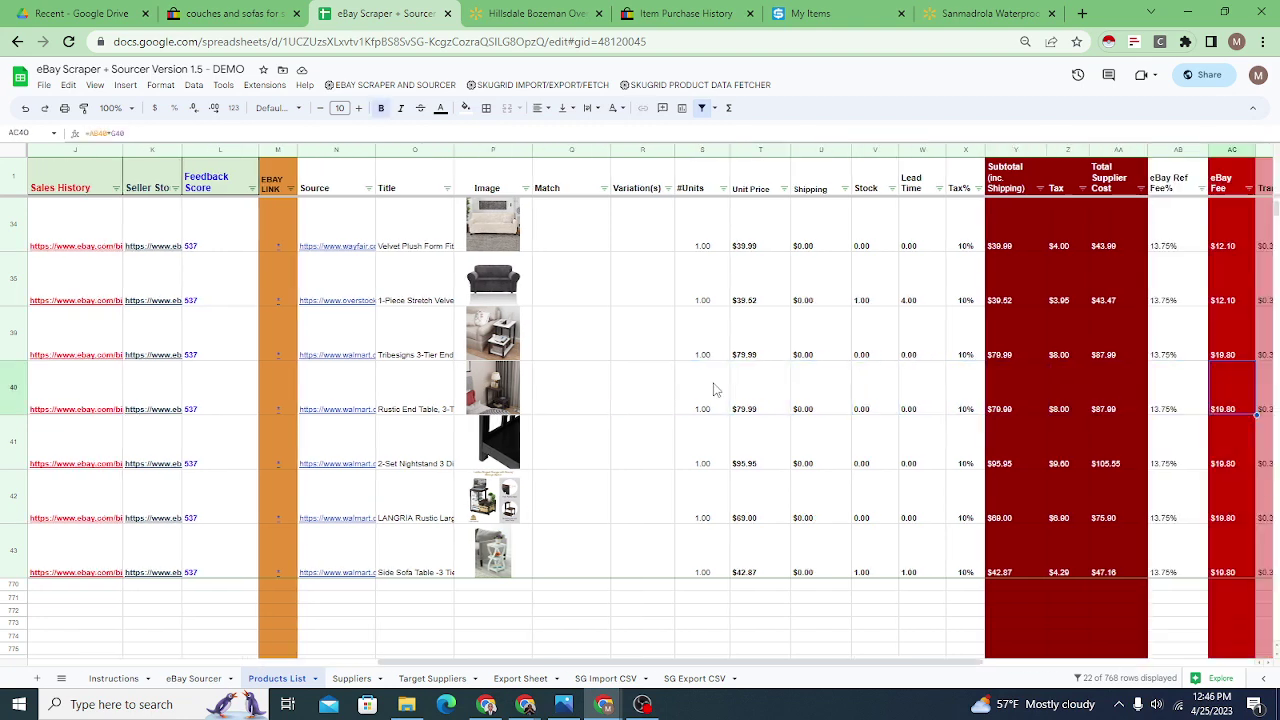
key("Right")
key("Right")
- Trace row 40 back from ROI through its supplier title and source to the eBay sales history link
key("Left")
key("Left")
key("Left")
key("Left")
key("Left")
key("Left")
key("Left")
key("Left")
key("Left")
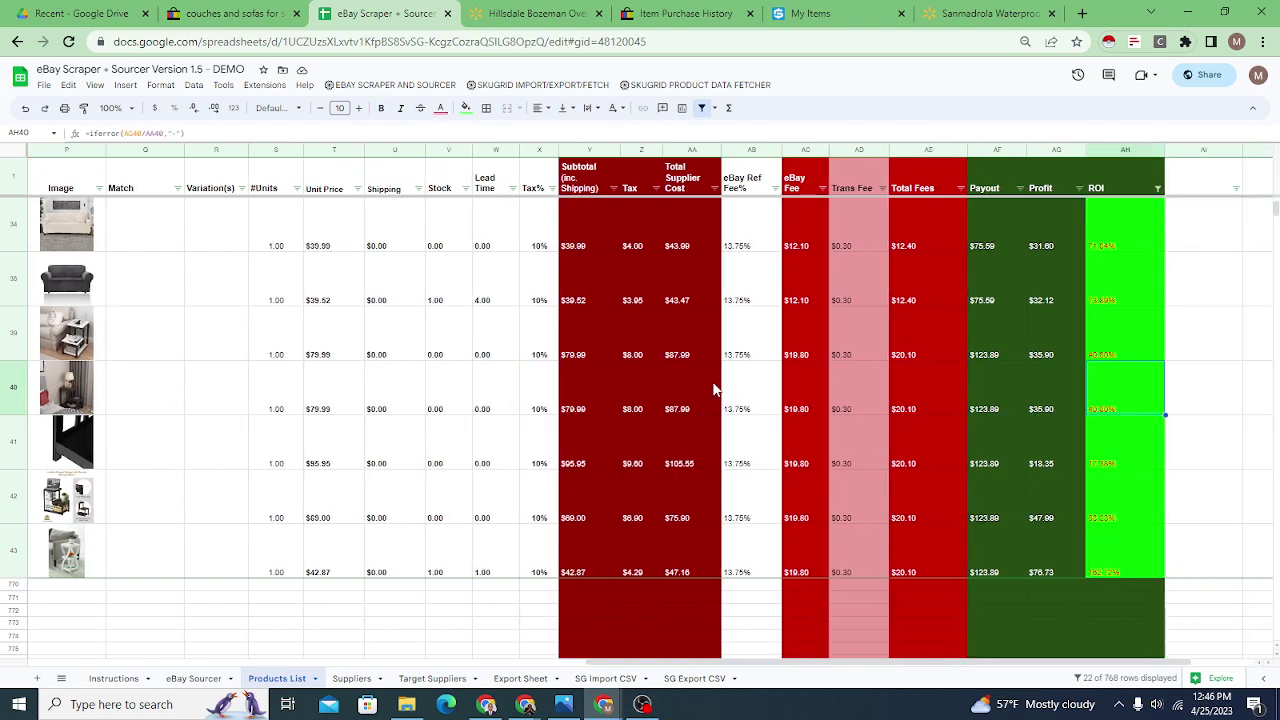
key("Left")
key("Left")
key("Left")
key("Left")
key("Left")
key("Left")
key("Left")
key("Left")
key("Left")
key("Left")
key("Left")
key("Left")
key("Left")
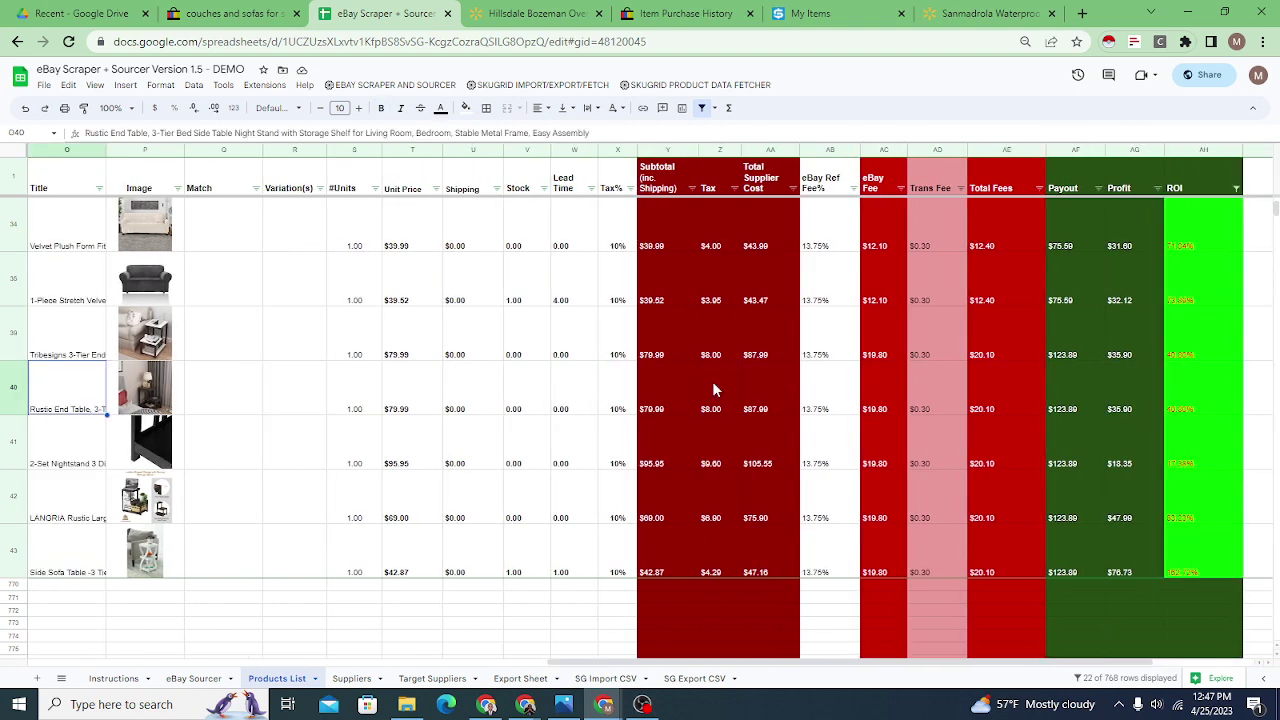
key("Left")
key("Left")
key("Left")
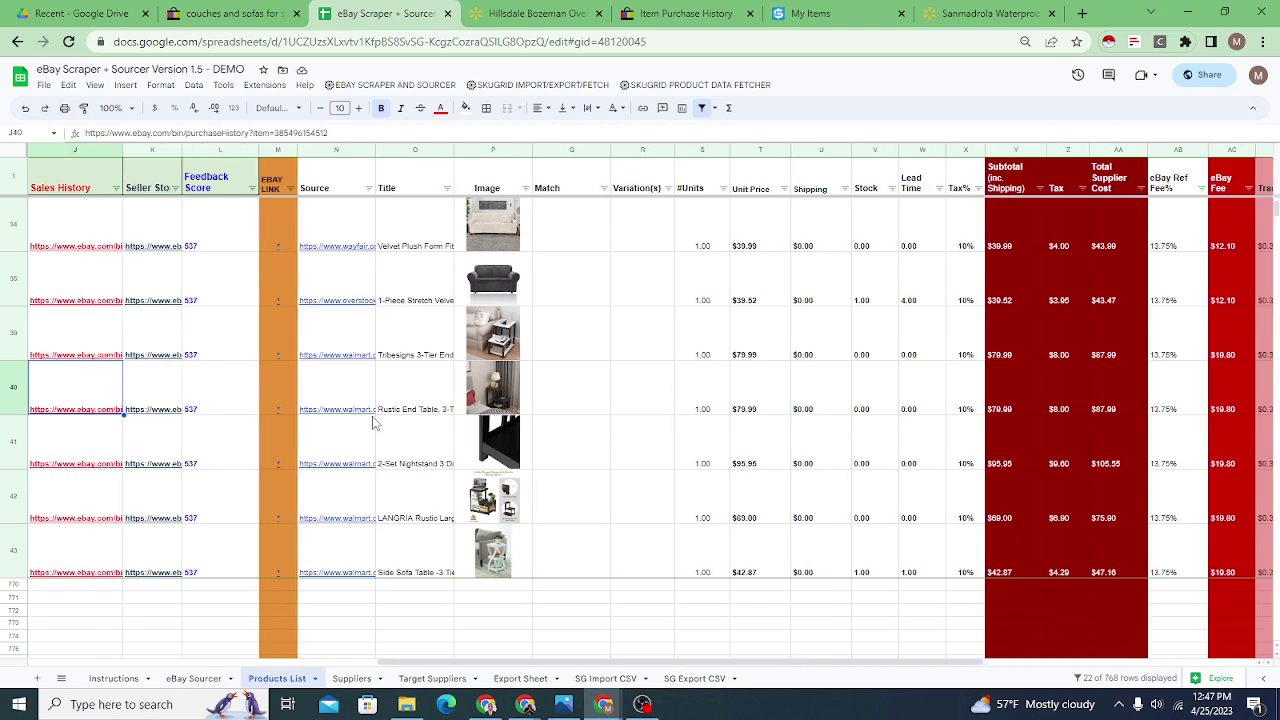
- Open the eBay Sourcer sheet and examine the extraction and sourcing commands of the eBay Scraper and Sourcer add-on
scroll(405, 430, "up", 10)
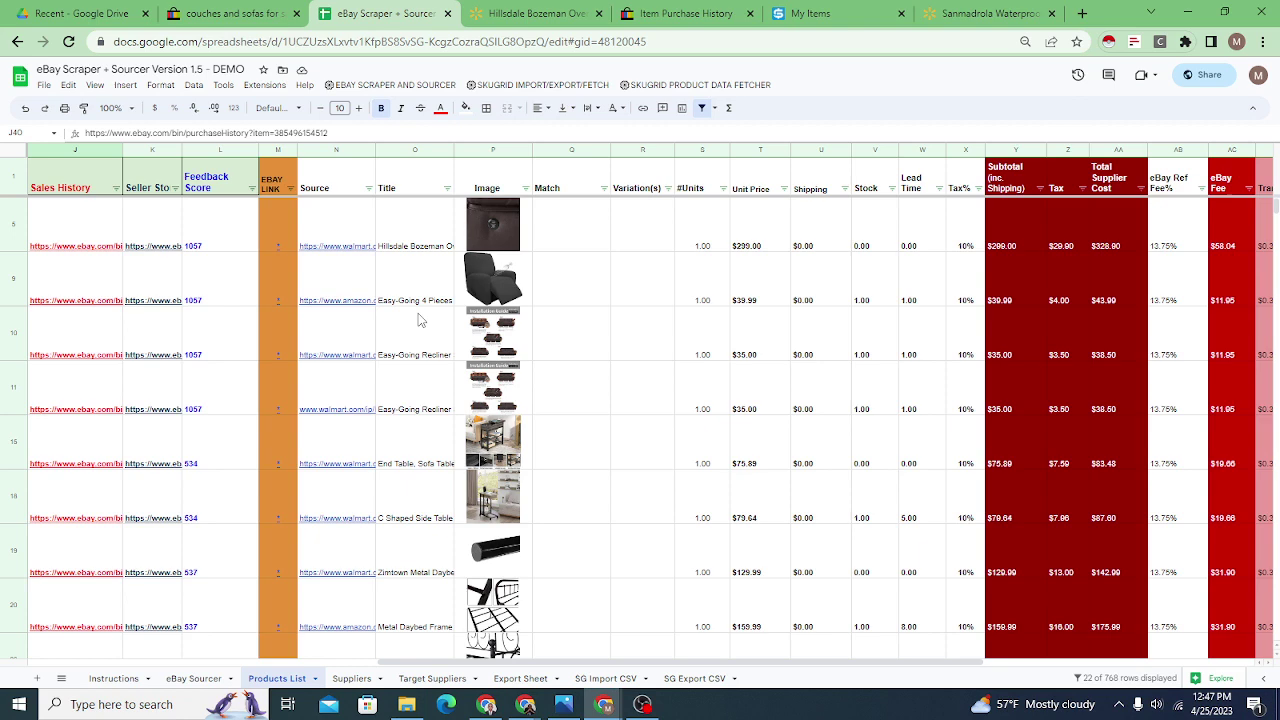
left_click(190, 683)
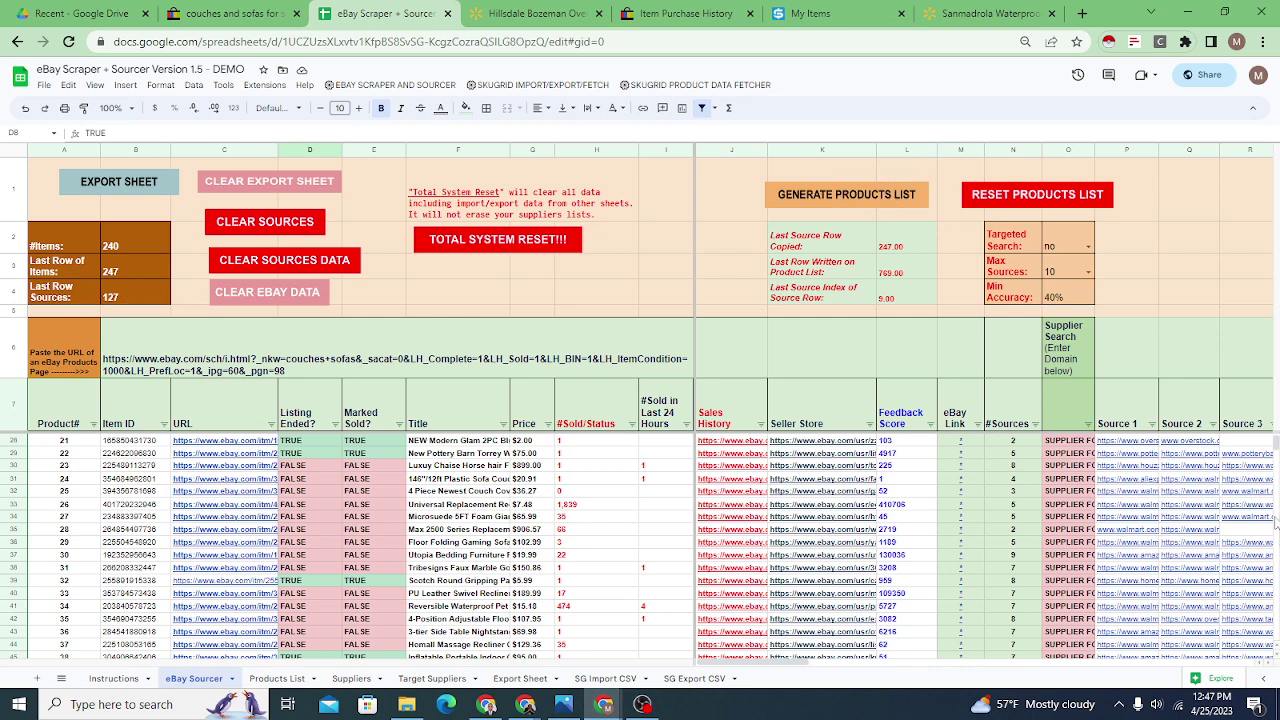
mouse_move(1119, 567)
left_click(390, 85)
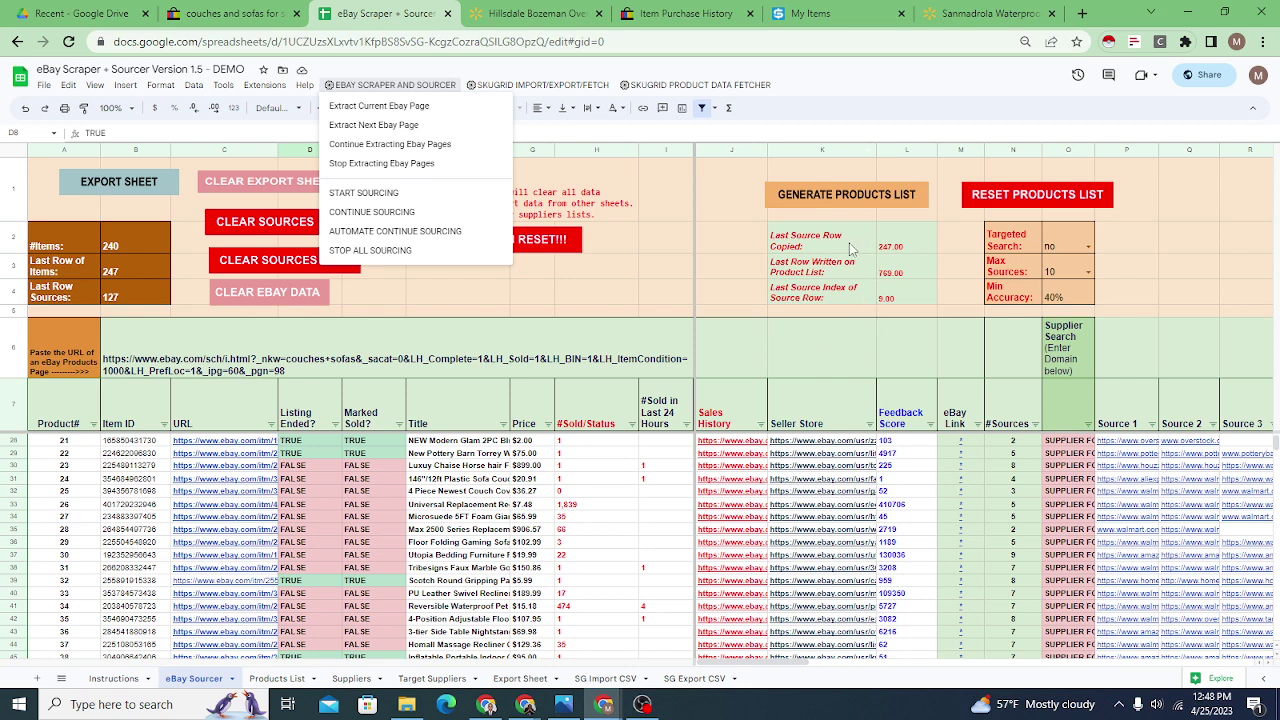
left_click(720, 212)
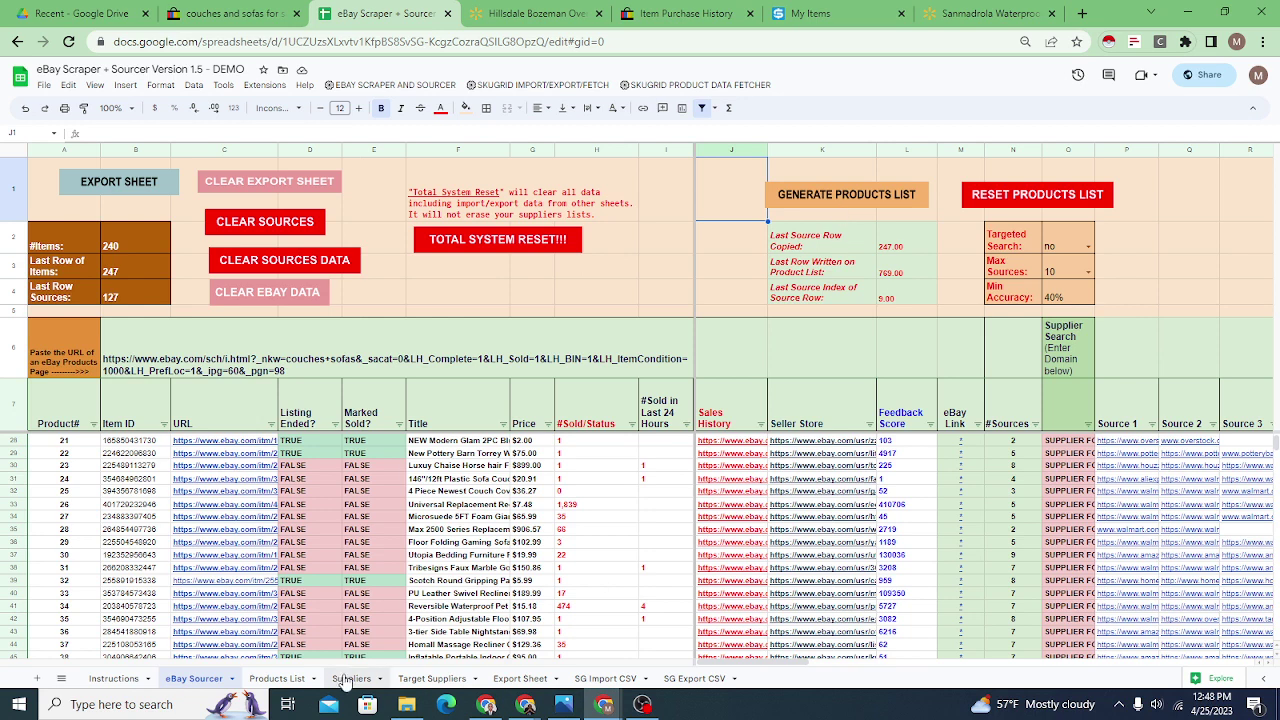
- Compare the Products List with the eBay Sourcer sheet, and review the list's cost, fee, profit and ROI columns
left_click(293, 681)
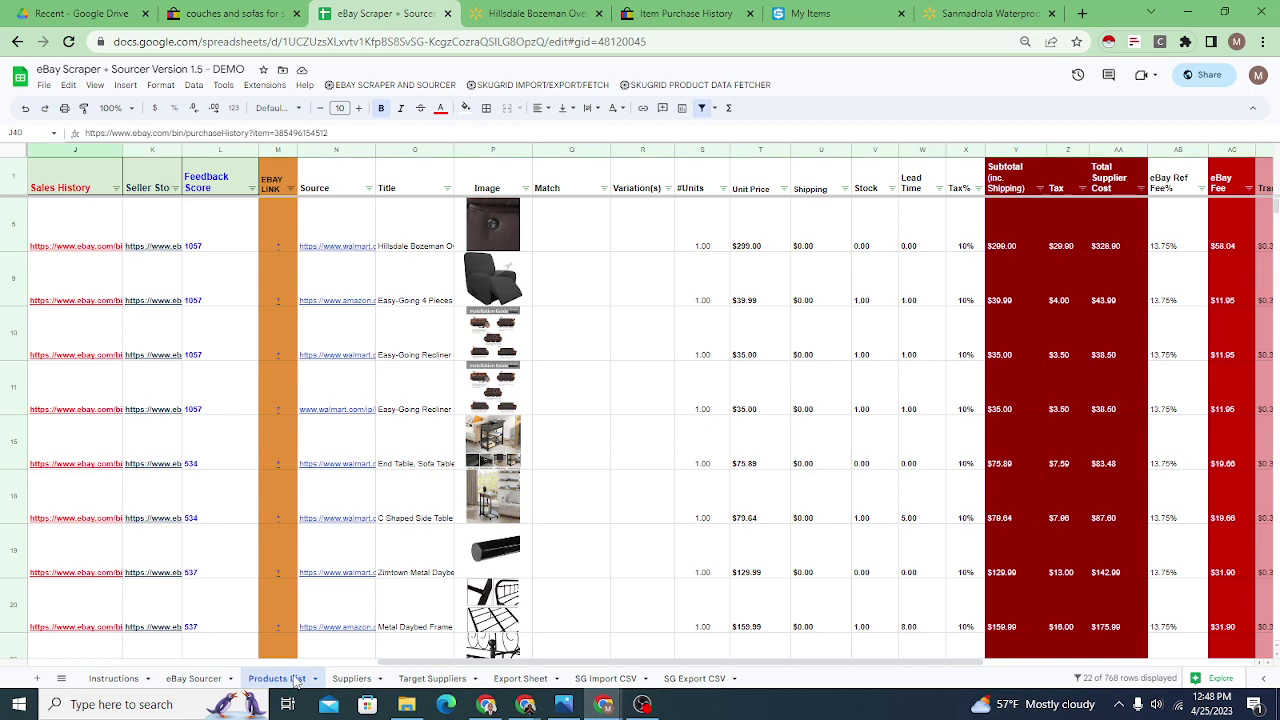
left_click(196, 679)
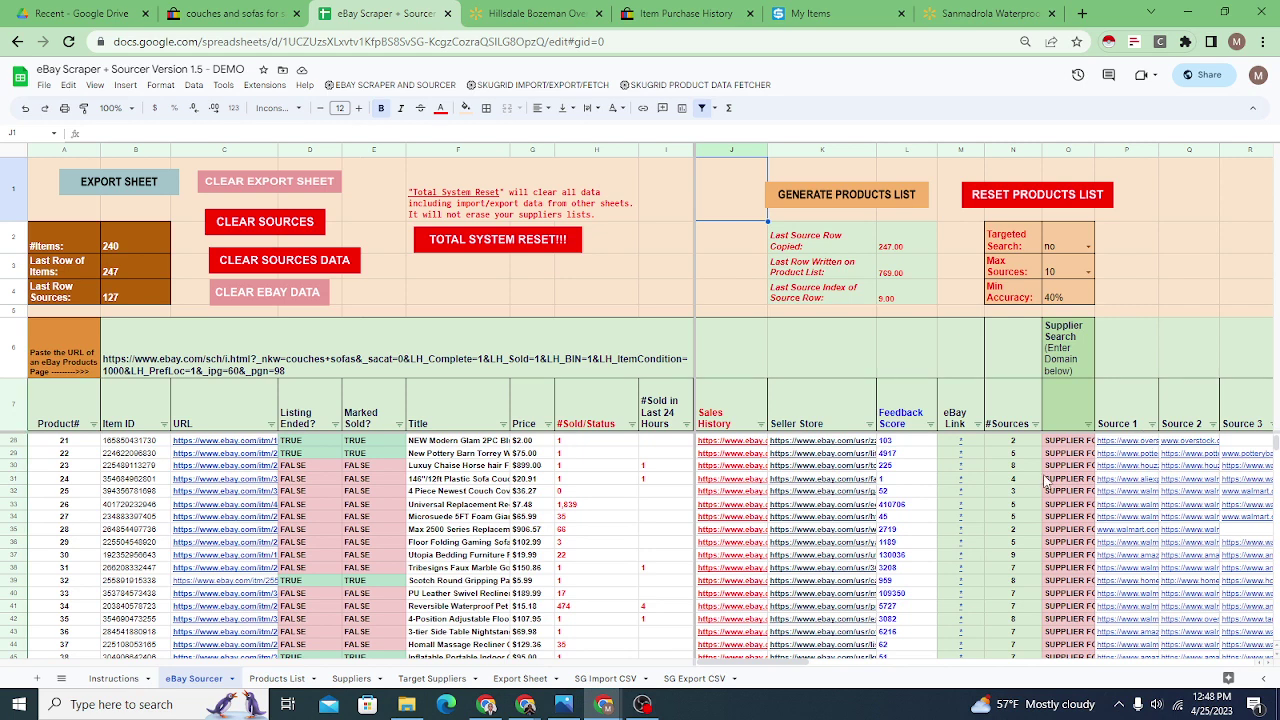
left_click(280, 678)
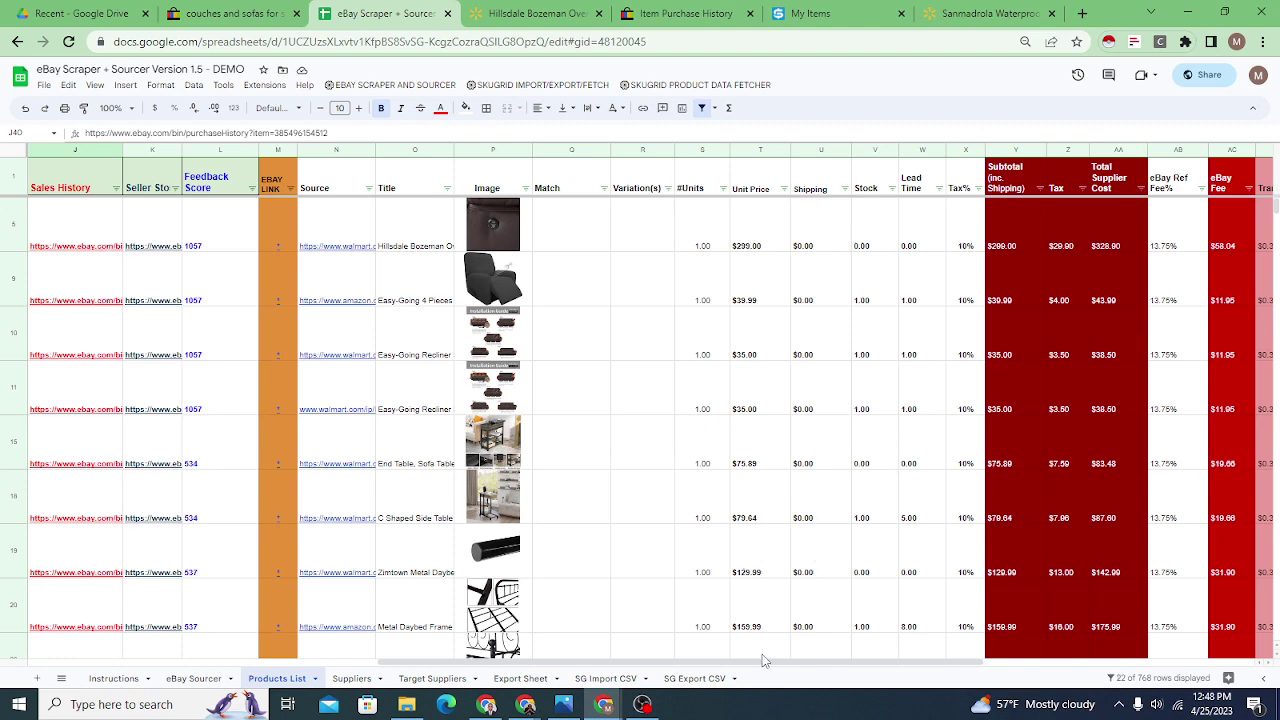
left_click_drag(785, 668, 995, 292)
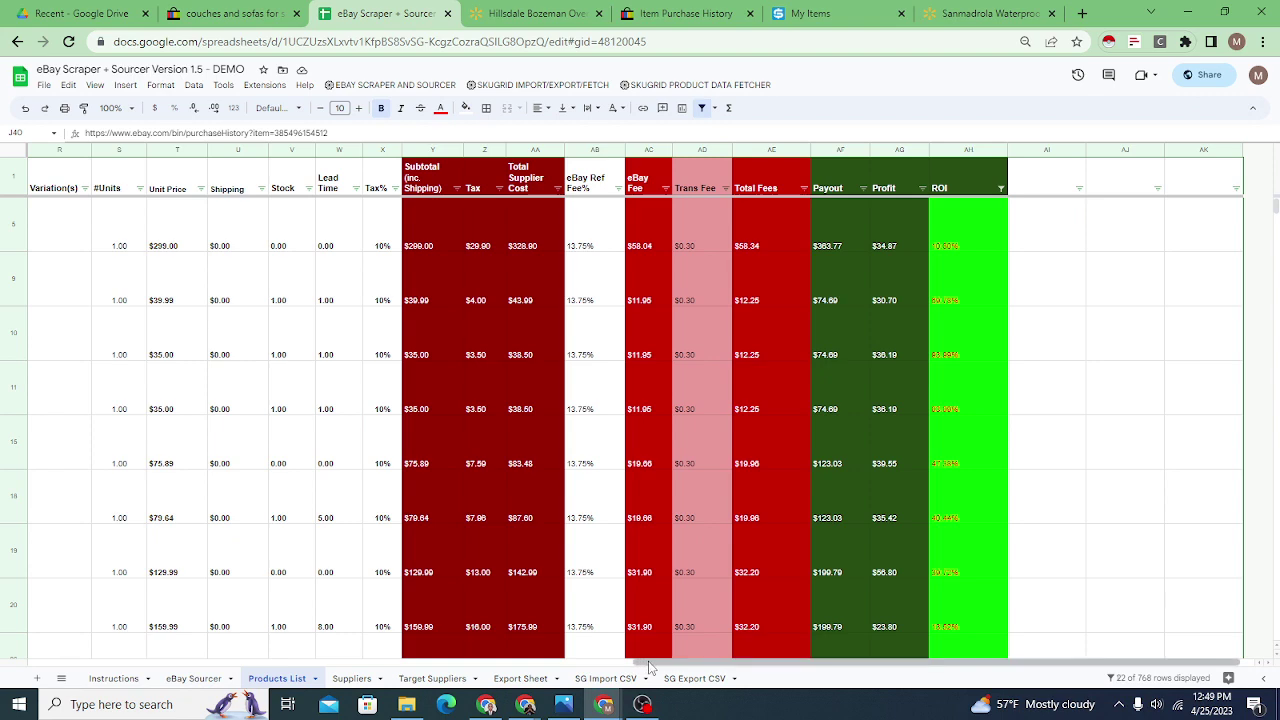
left_click_drag(652, 664, 580, 674)
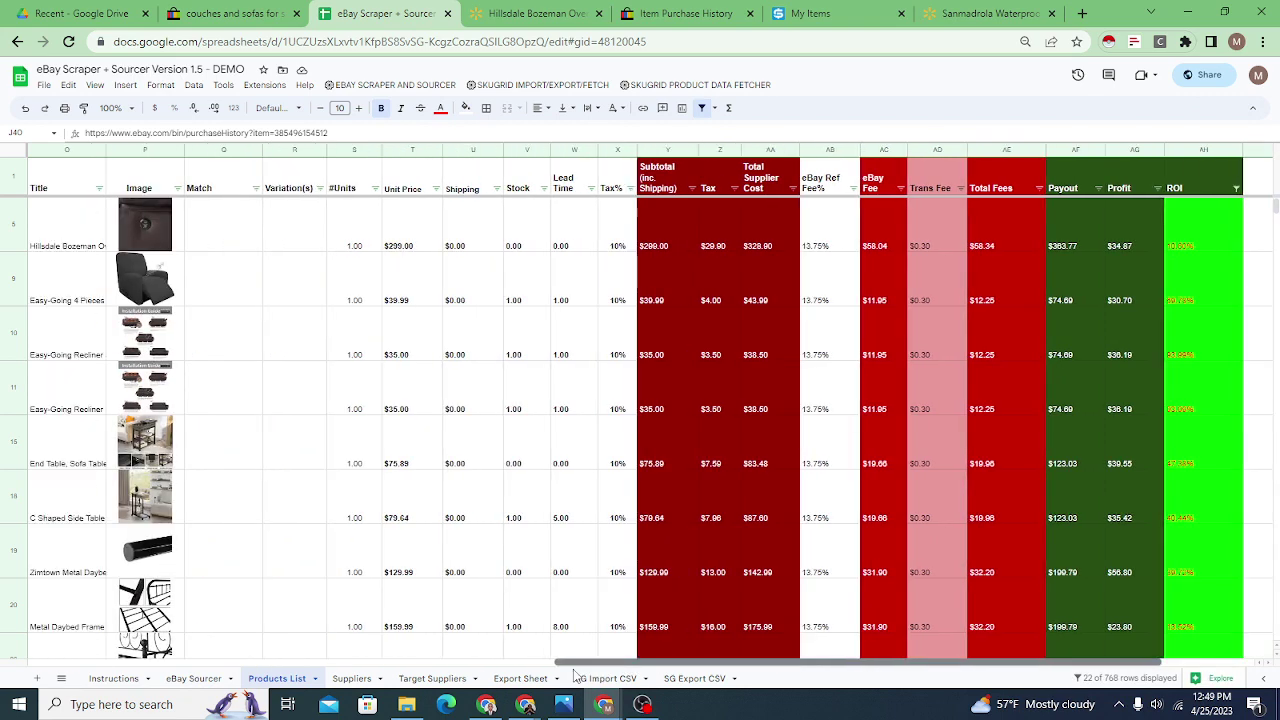
- Examine the SKUGRID Product Data Fetcher commands and row 5's Match and Variation(s) cells in the products list
left_click(655, 84)
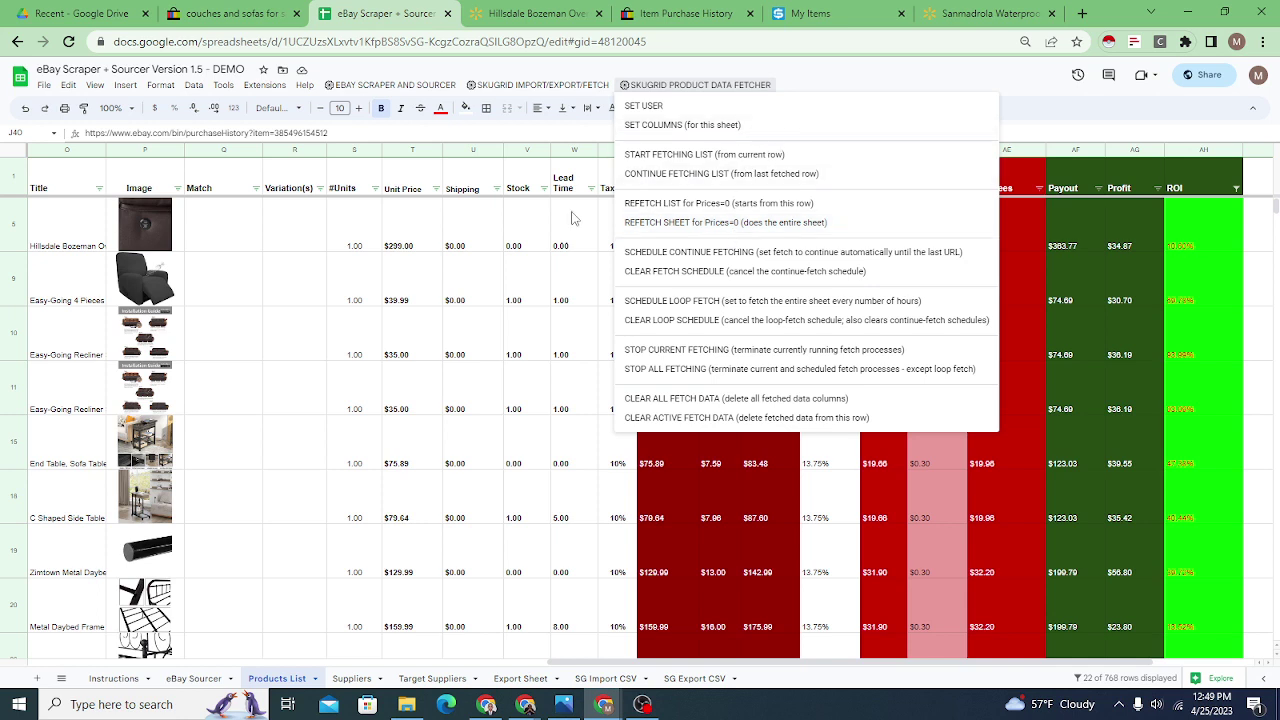
left_click(243, 248)
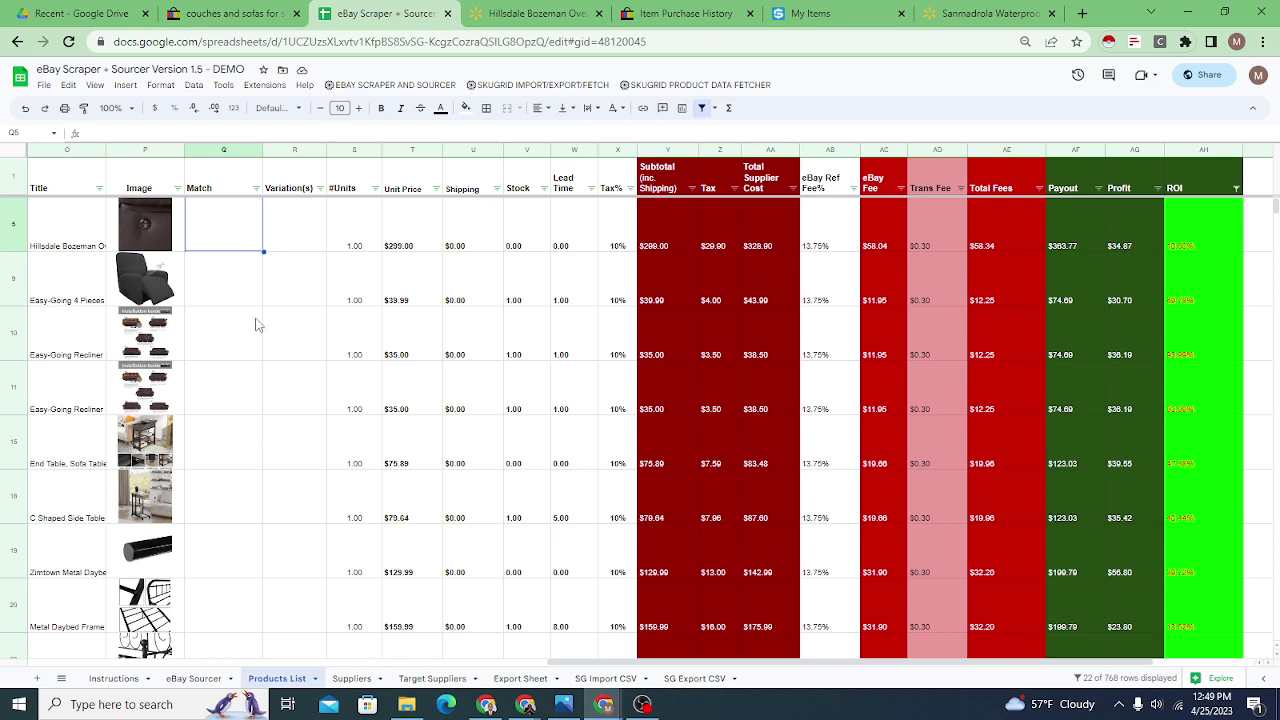
left_click(305, 245)
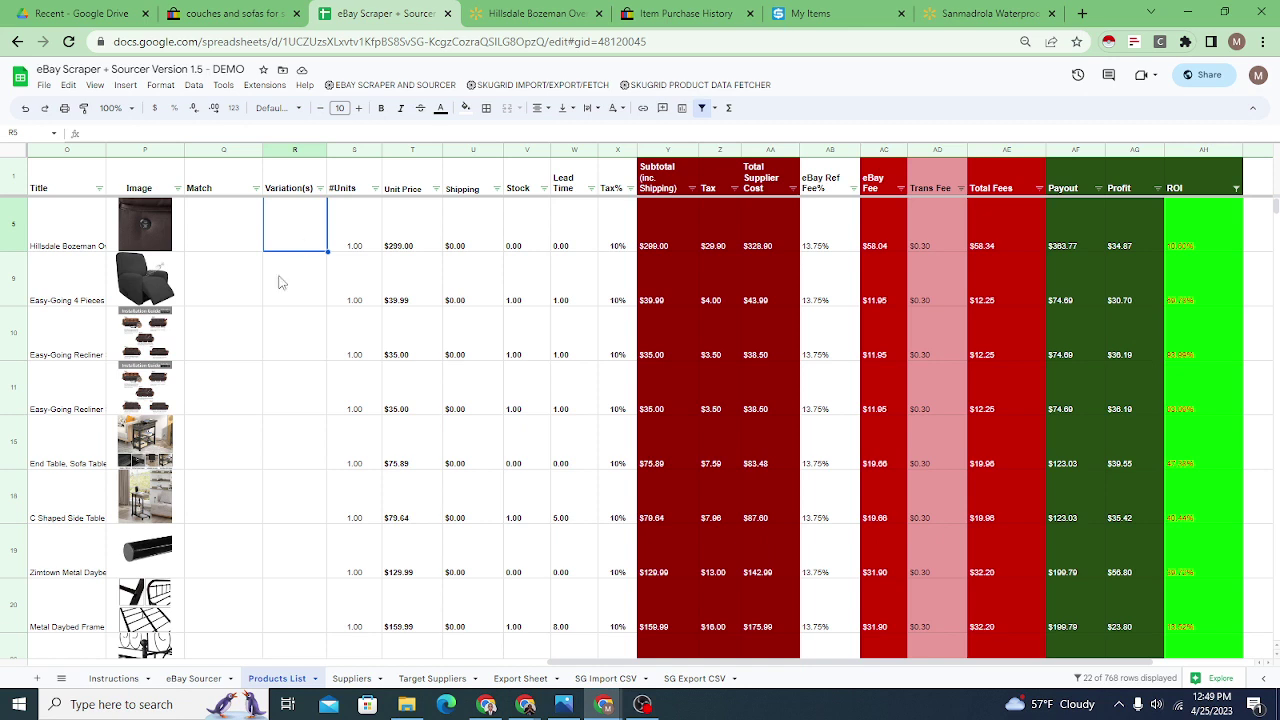
left_click(709, 87)
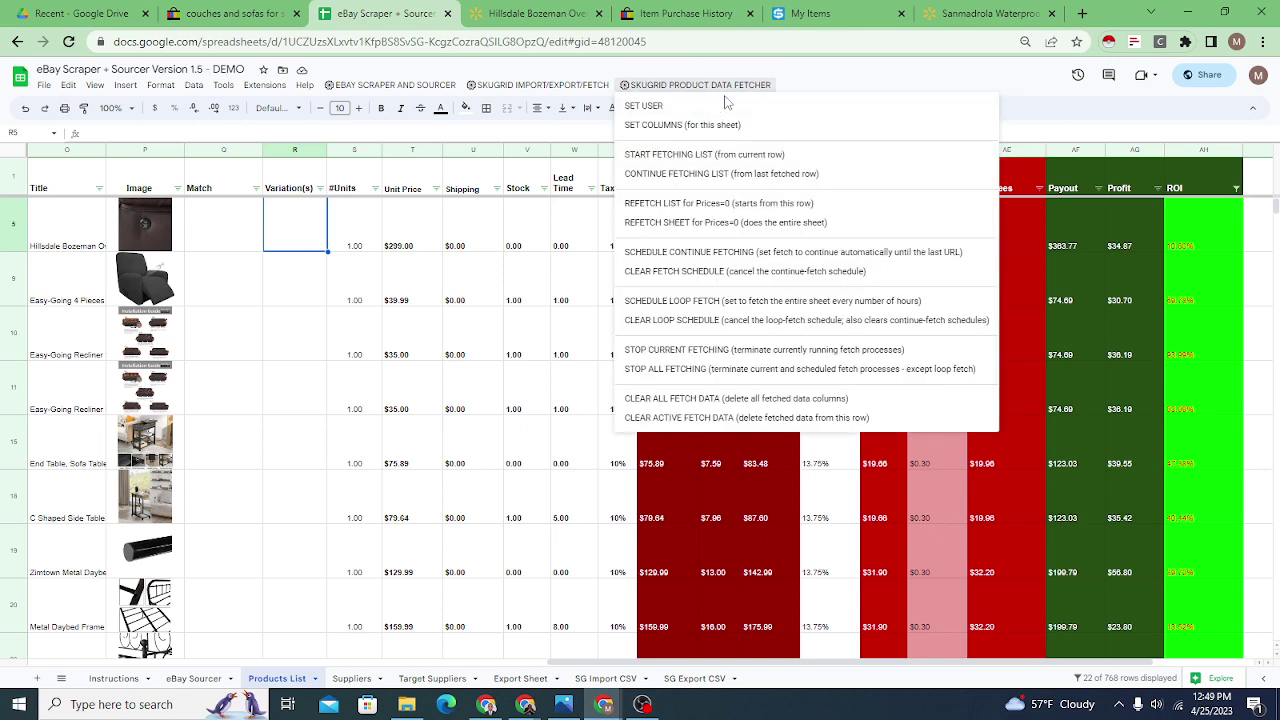